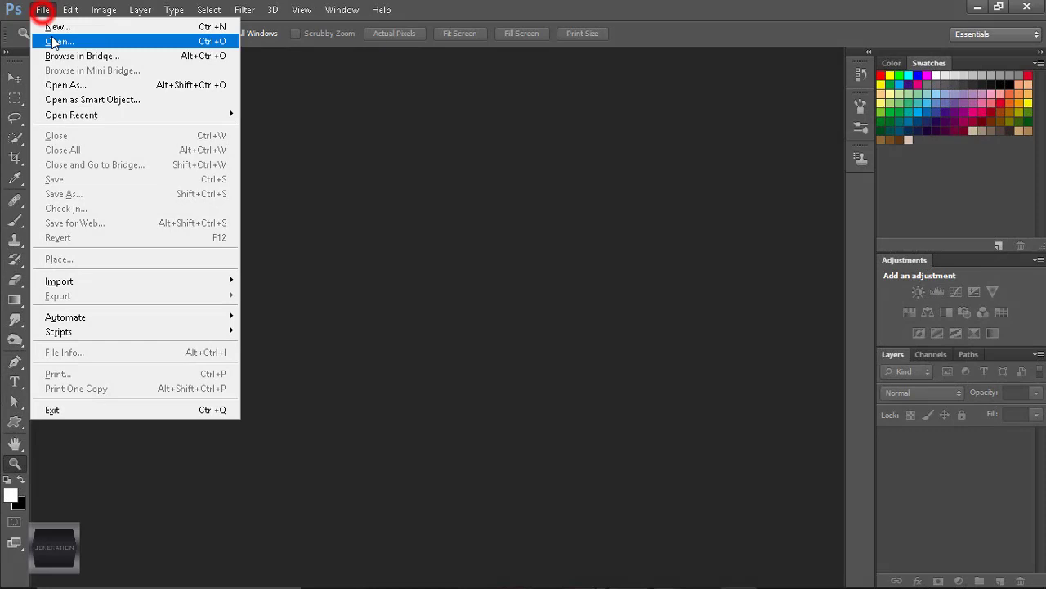
# Step: Create a new blank Untitled-1 document and open the cliff_beach photo
pyautogui.click(37, 24)
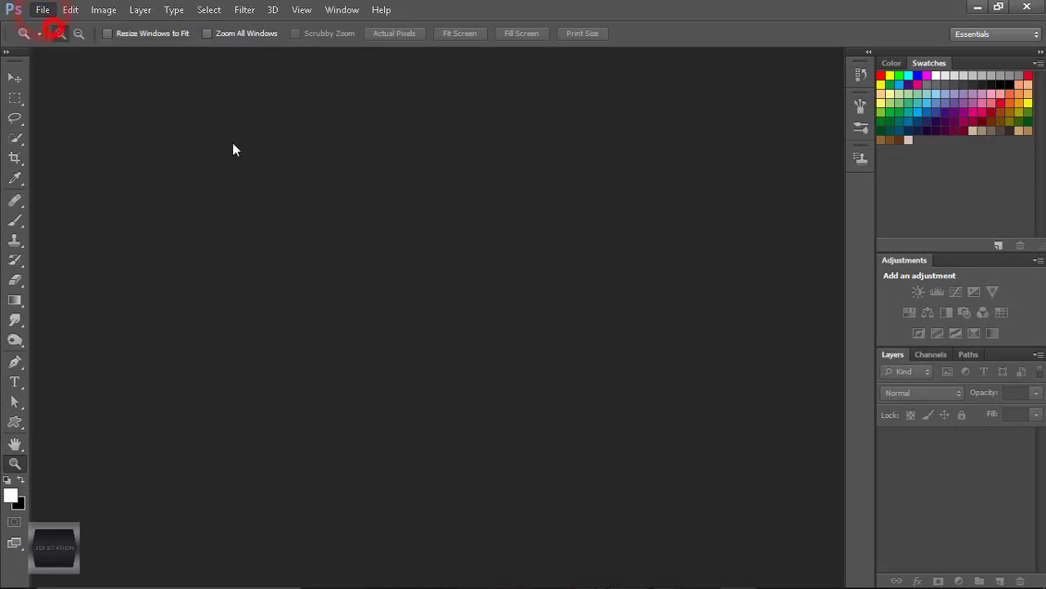
pyautogui.click(631, 133)
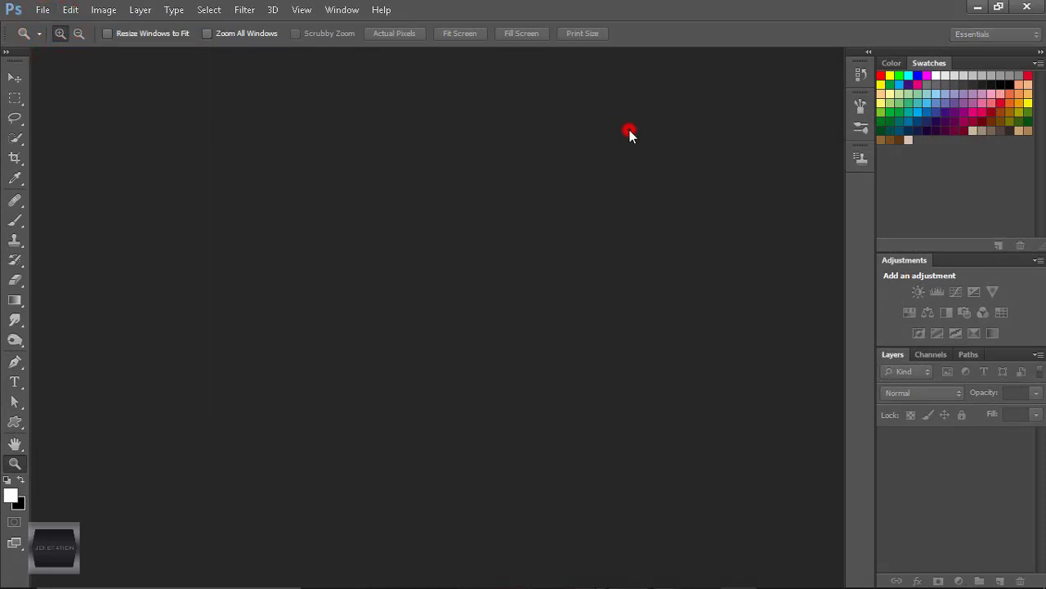
pyautogui.click(42, 10)
pyautogui.click(56, 42)
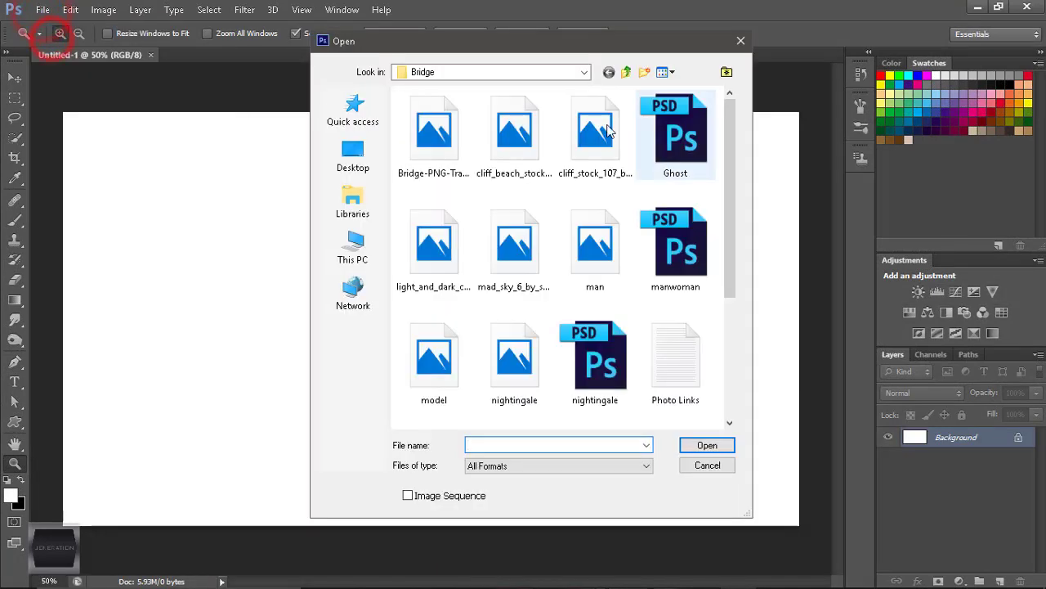
pyautogui.click(733, 162)
pyautogui.click(524, 136)
pyautogui.click(689, 441)
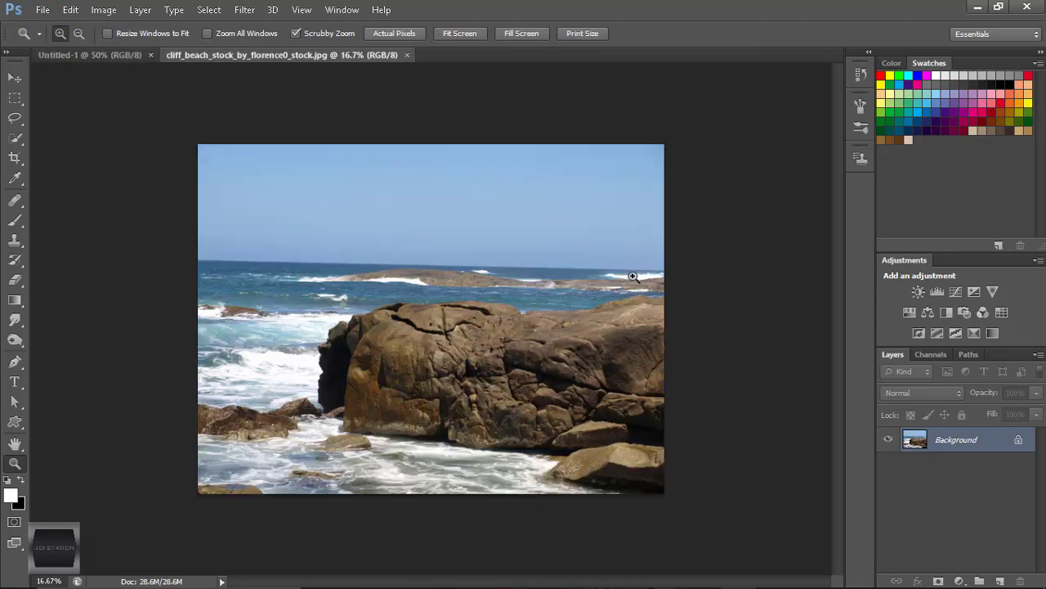
# Step: Quick-select the sky and add an inverted layer mask hiding it
pyautogui.click(18, 140)
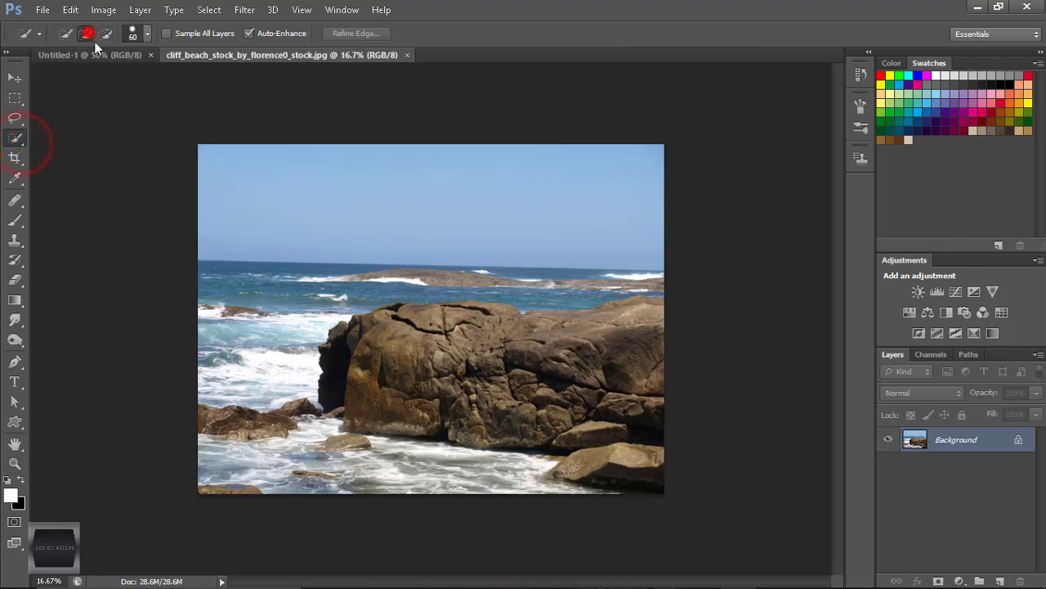
pyautogui.moveTo(354, 225); pyautogui.dragTo(624, 226)
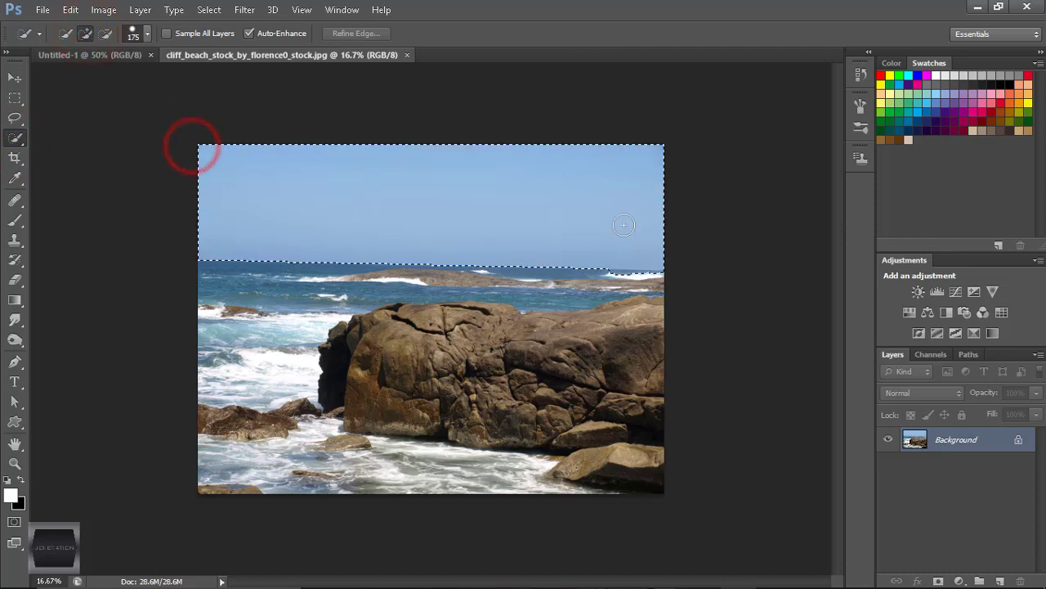
pyautogui.click(938, 580)
pyautogui.hotkey('ctrl', 'i')
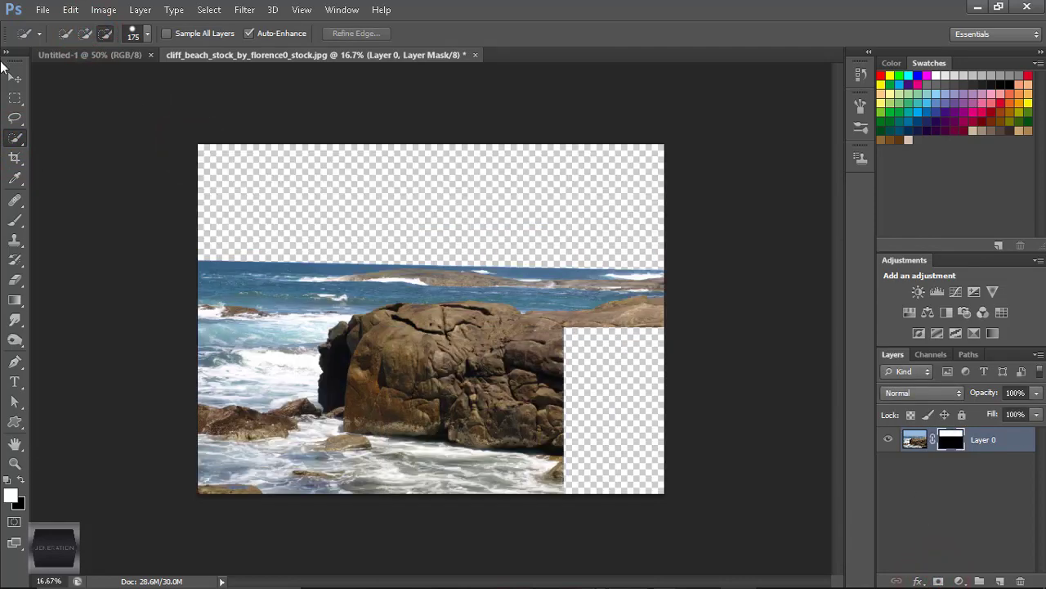
# Step: Adjust the masked beach layer's transform and drag it into Untitled-1
pyautogui.click(15, 77)
pyautogui.click(427, 317)
pyautogui.moveTo(260, 238); pyautogui.dragTo(235, 202)
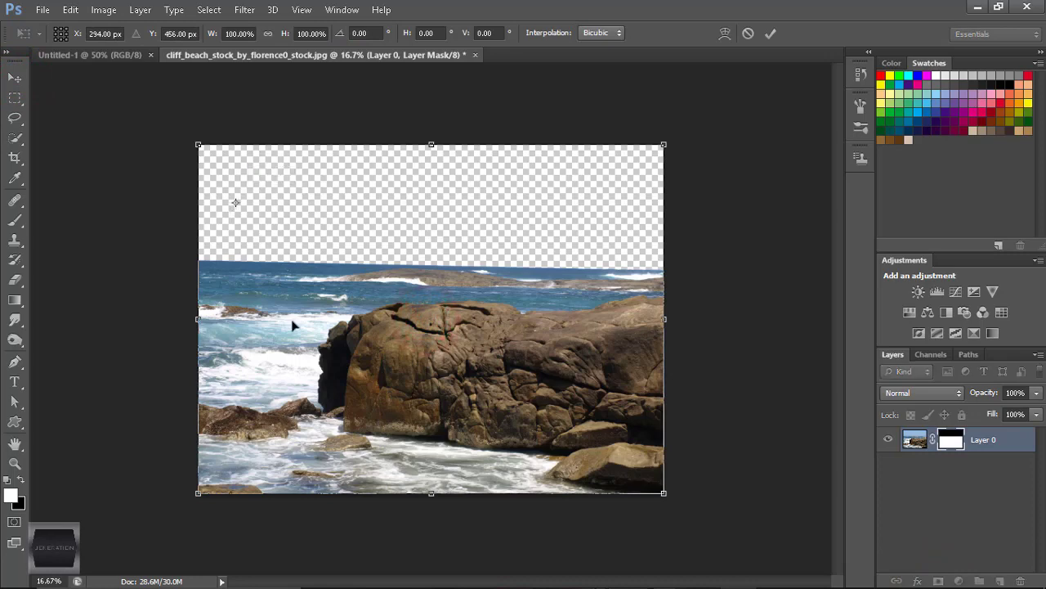
pyautogui.click(771, 32)
pyautogui.moveTo(514, 308); pyautogui.dragTo(437, 332)
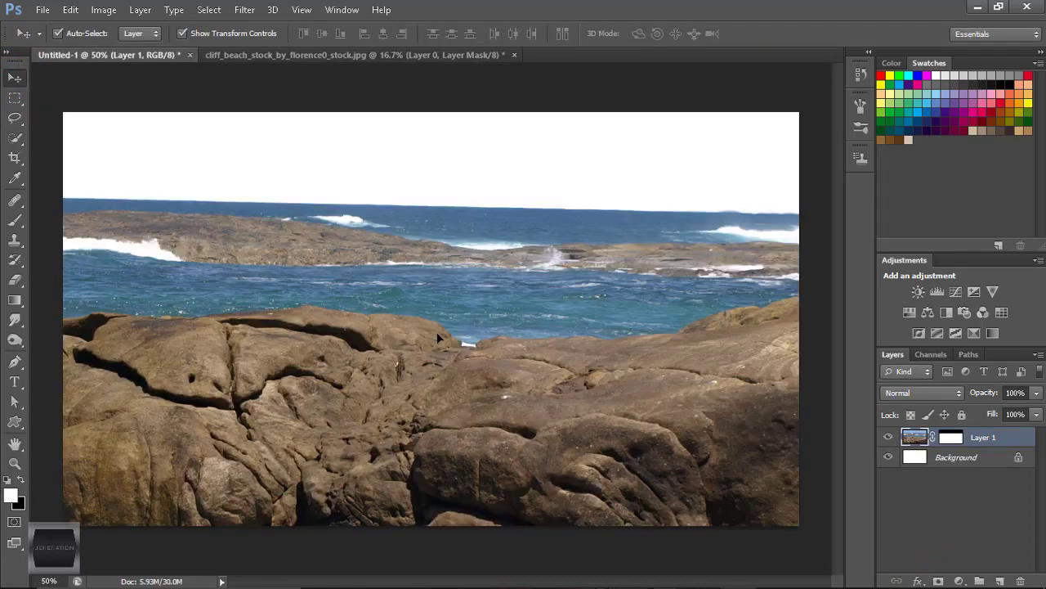
# Step: Zoom out, then scale and position the beach layer across the lower canvas
pyautogui.click(14, 464)
pyautogui.rightClick(450, 321)
pyautogui.click(497, 406)
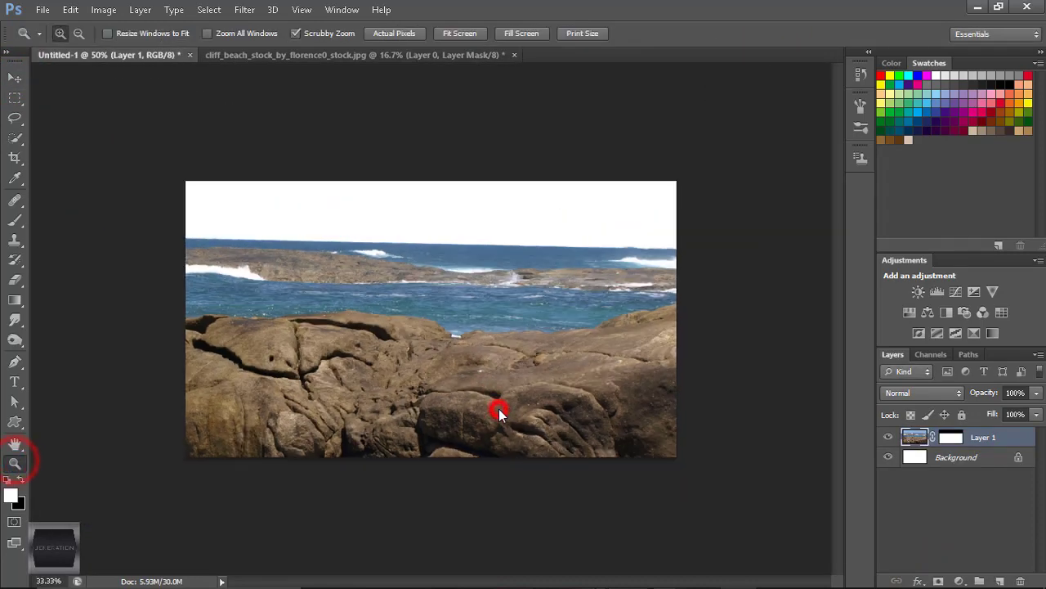
pyautogui.hotkey('ctrl', 't')
pyautogui.moveTo(561, 275); pyautogui.dragTo(651, 422)
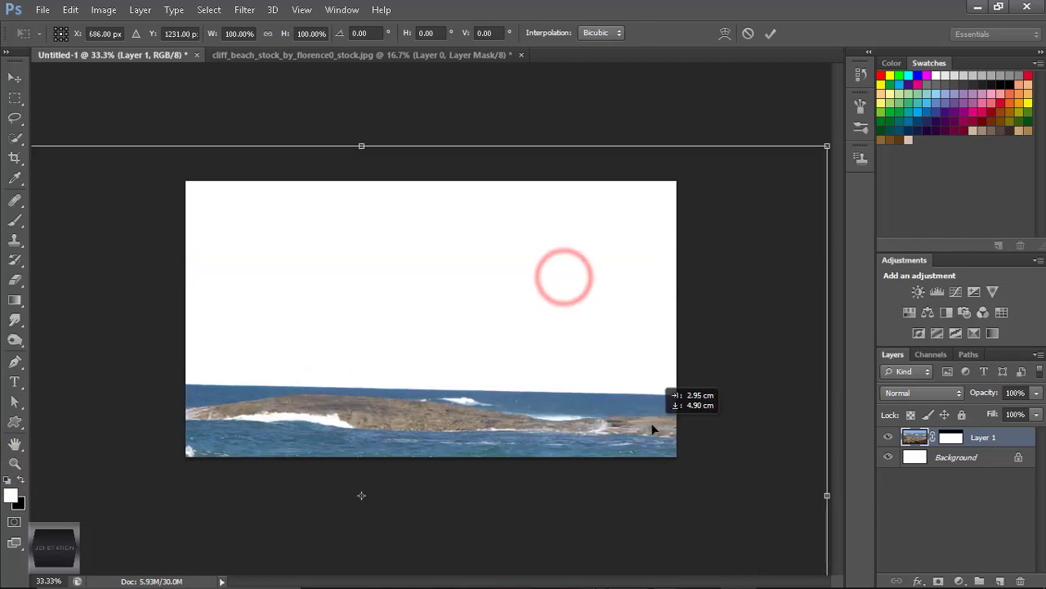
pyautogui.moveTo(826, 146); pyautogui.dragTo(556, 346)
pyautogui.moveTo(276, 449)
pyautogui.mouseDown()
pyautogui.moveTo(296, 302)
pyautogui.moveTo(287, 281)
pyautogui.mouseUp()
pyautogui.moveTo(585, 345); pyautogui.dragTo(691, 340)
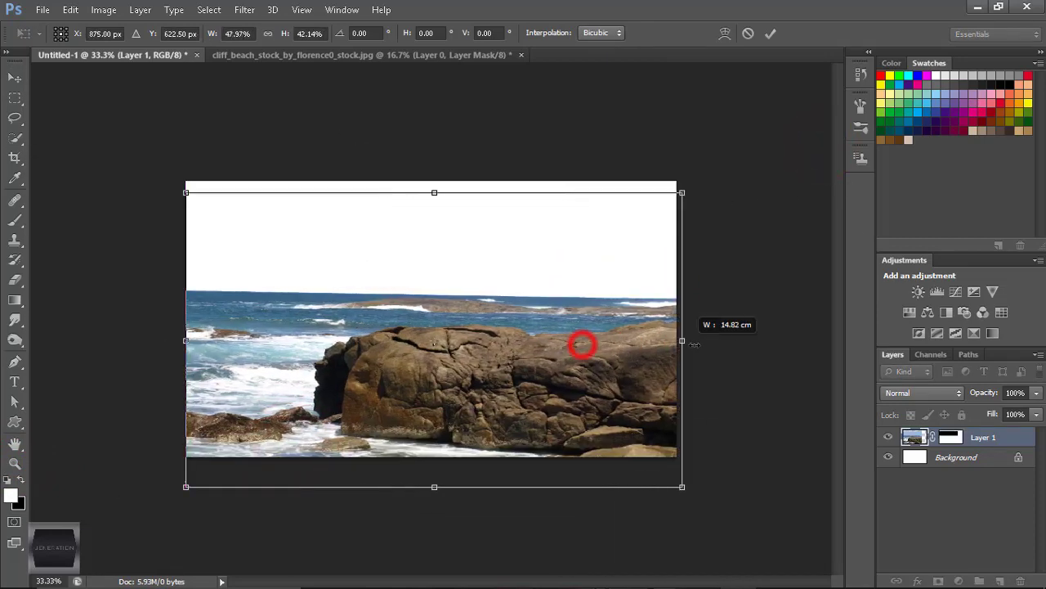
pyautogui.moveTo(483, 362); pyautogui.dragTo(483, 380)
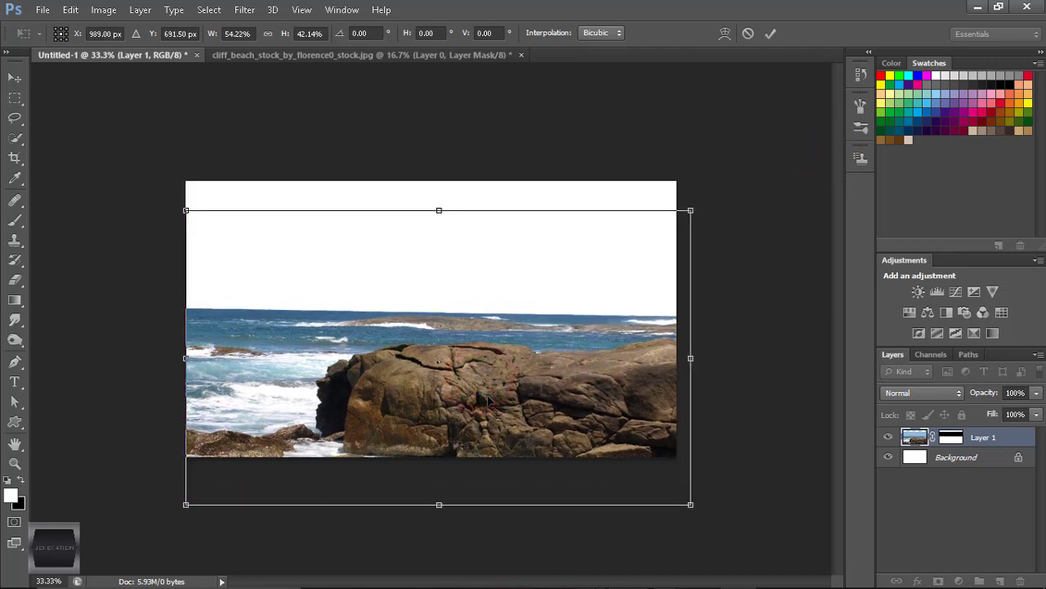
pyautogui.moveTo(469, 372); pyautogui.dragTo(469, 358)
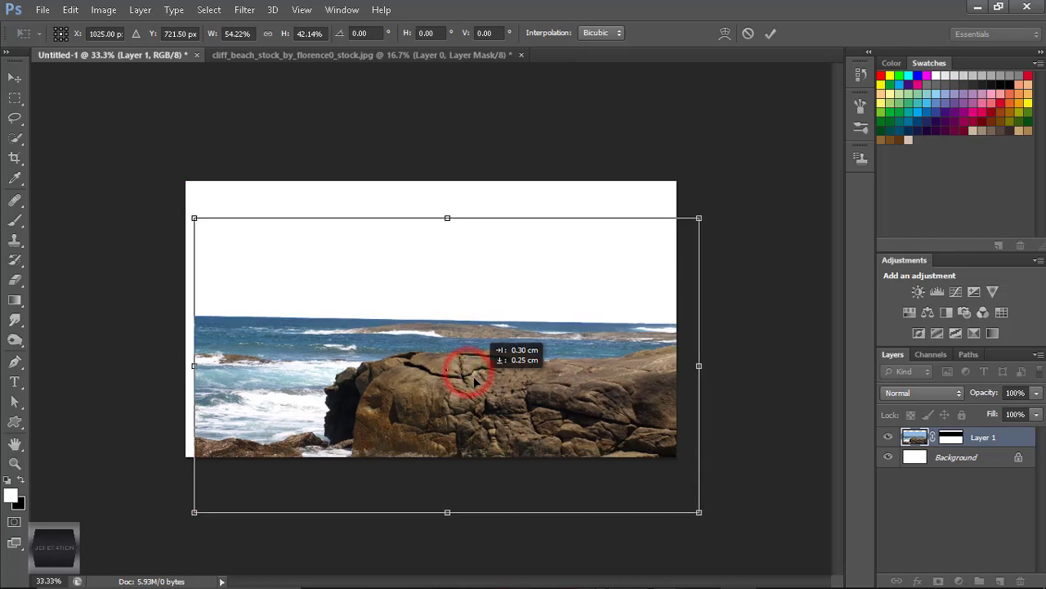
# Step: Flip the beach layer horizontally and widen it to the left edge
pyautogui.rightClick(469, 357)
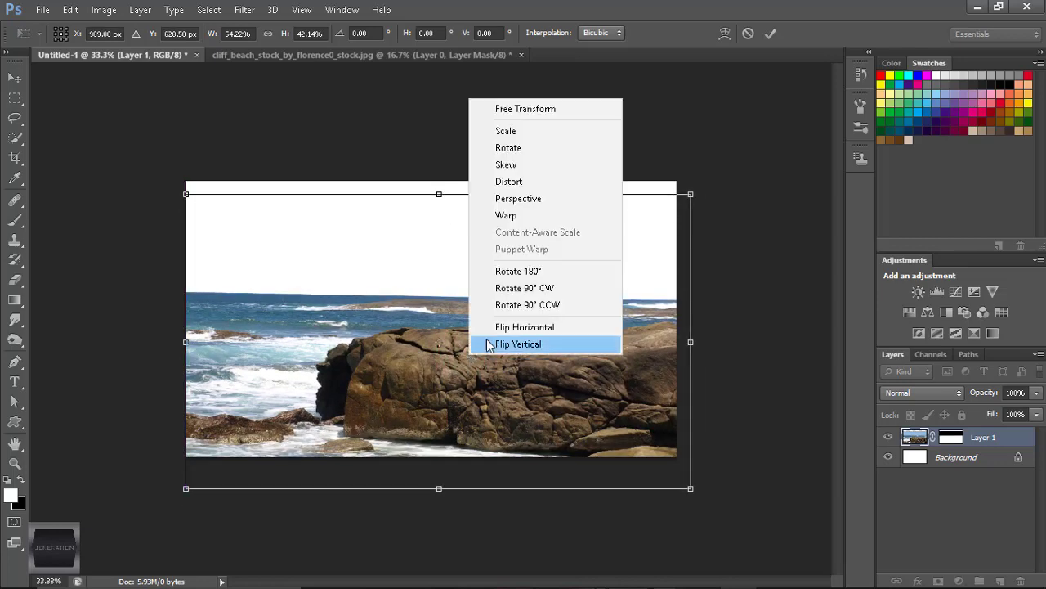
pyautogui.click(499, 331)
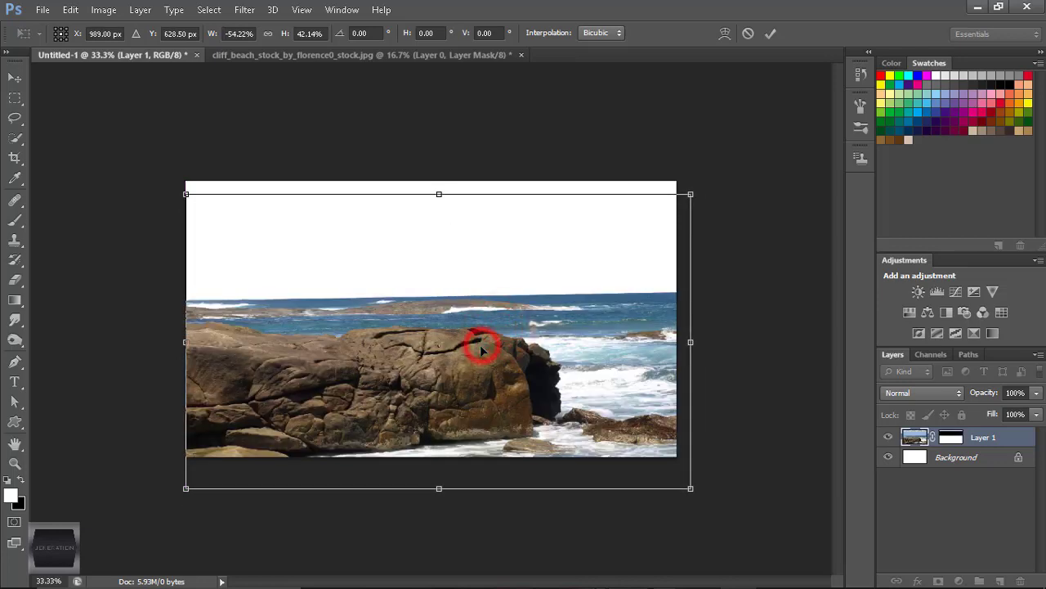
pyautogui.moveTo(187, 342); pyautogui.dragTo(146, 342)
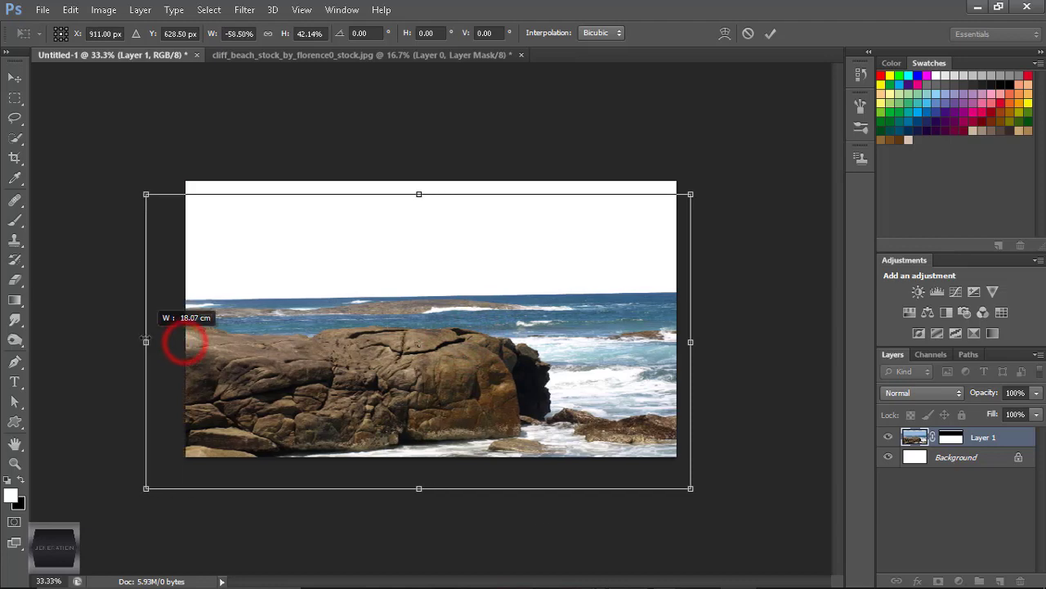
pyautogui.moveTo(427, 447); pyautogui.dragTo(434, 434)
pyautogui.press('Return')
# Step: Reduce the beach layer's height slightly with a second transform
pyautogui.hotkey('ctrl', 't')
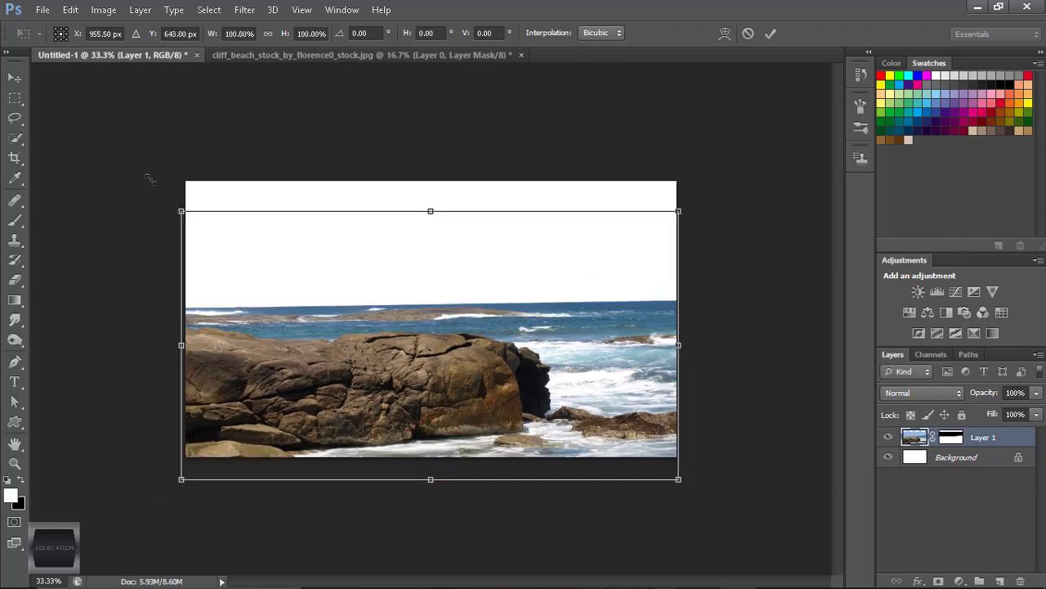
pyautogui.moveTo(430, 479); pyautogui.dragTo(430, 456)
pyautogui.moveTo(428, 412); pyautogui.dragTo(426, 423)
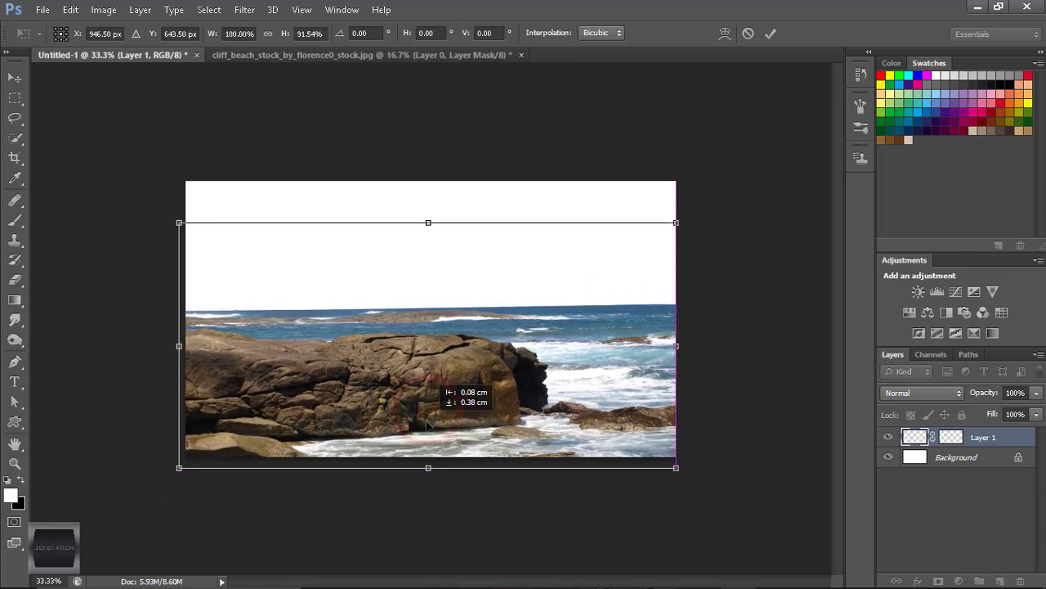
pyautogui.click(771, 33)
# Step: Close the cliff_beach photo without saving and open the mad_sky_6 storm sky photo
pyautogui.click(521, 55)
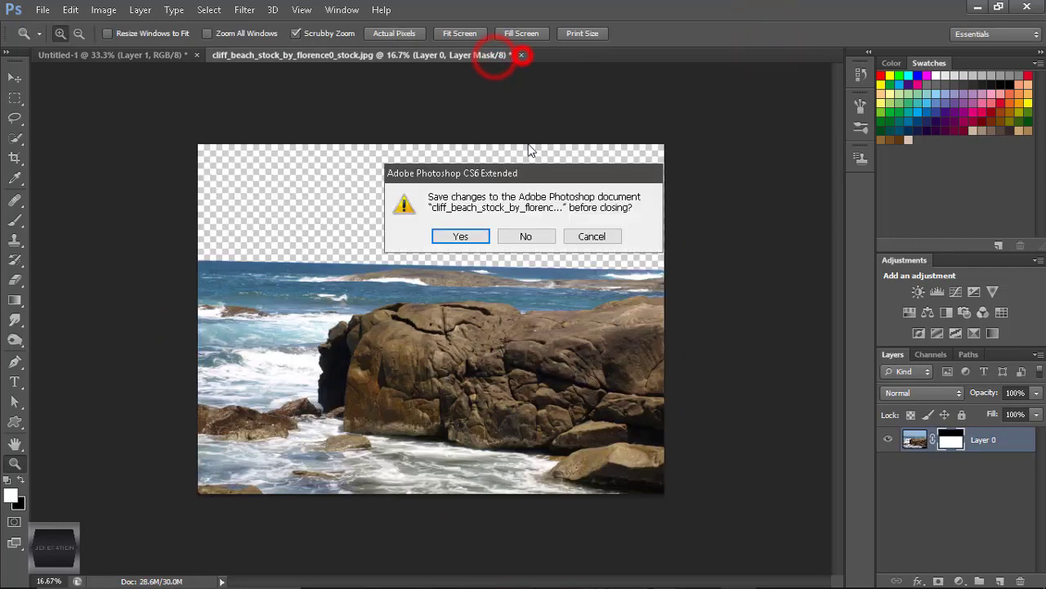
pyautogui.click(544, 235)
pyautogui.click(42, 10)
pyautogui.click(51, 41)
pyautogui.click(726, 155)
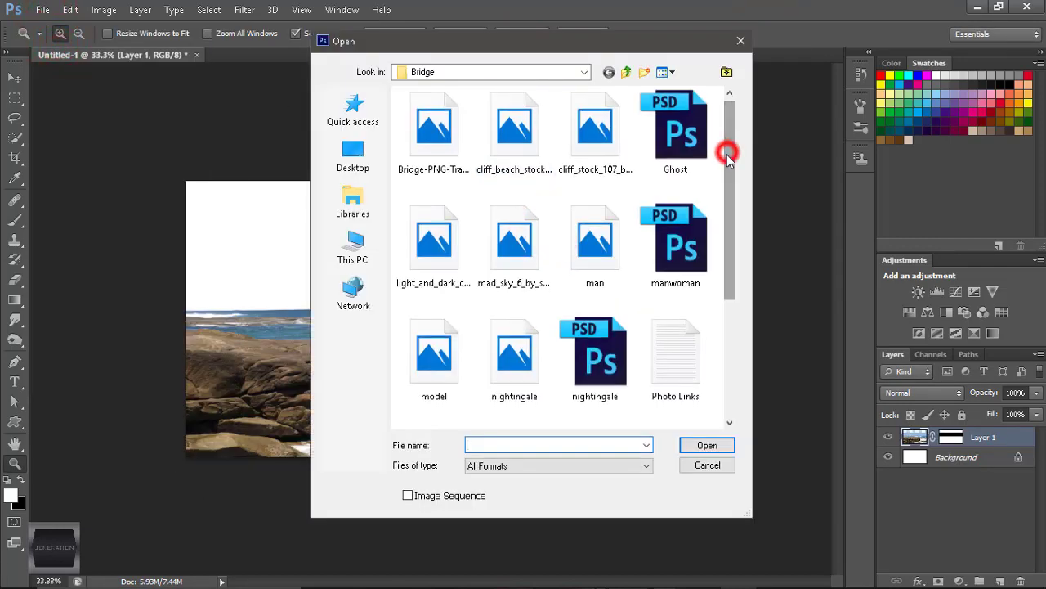
pyautogui.click(534, 242)
pyautogui.click(708, 446)
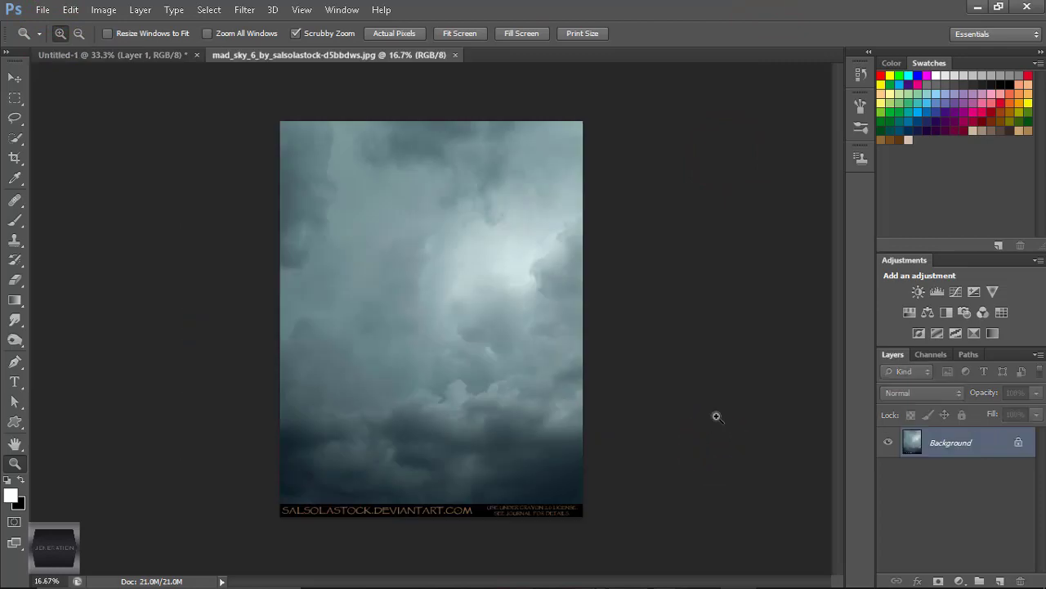
# Step: Select the whole storm sky and bring it into the Untitled-1 composite
pyautogui.click(14, 99)
pyautogui.moveTo(297, 160); pyautogui.dragTo(585, 516)
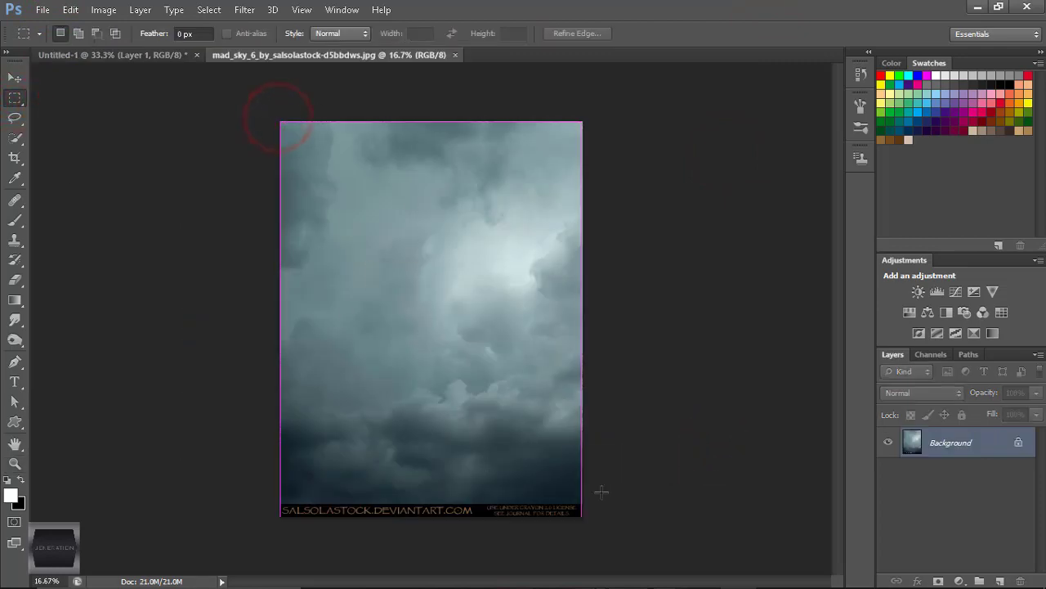
pyautogui.hotkey('ctrl', 'd')
pyautogui.hotkey('ctrl', 'shift', 'alt', 'n')
pyautogui.click(15, 77)
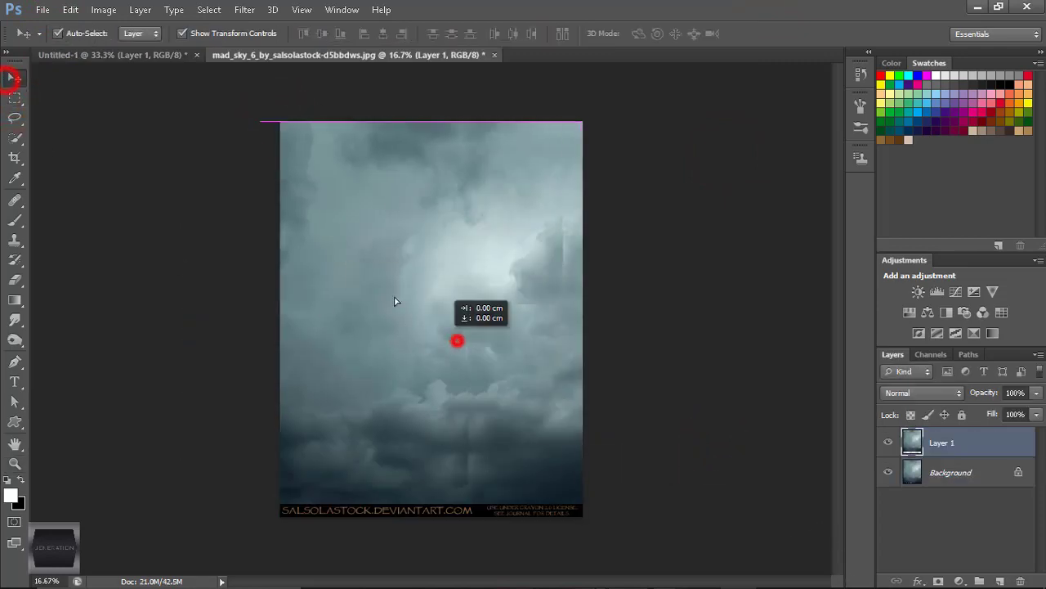
pyautogui.moveTo(455, 341); pyautogui.dragTo(394, 214)
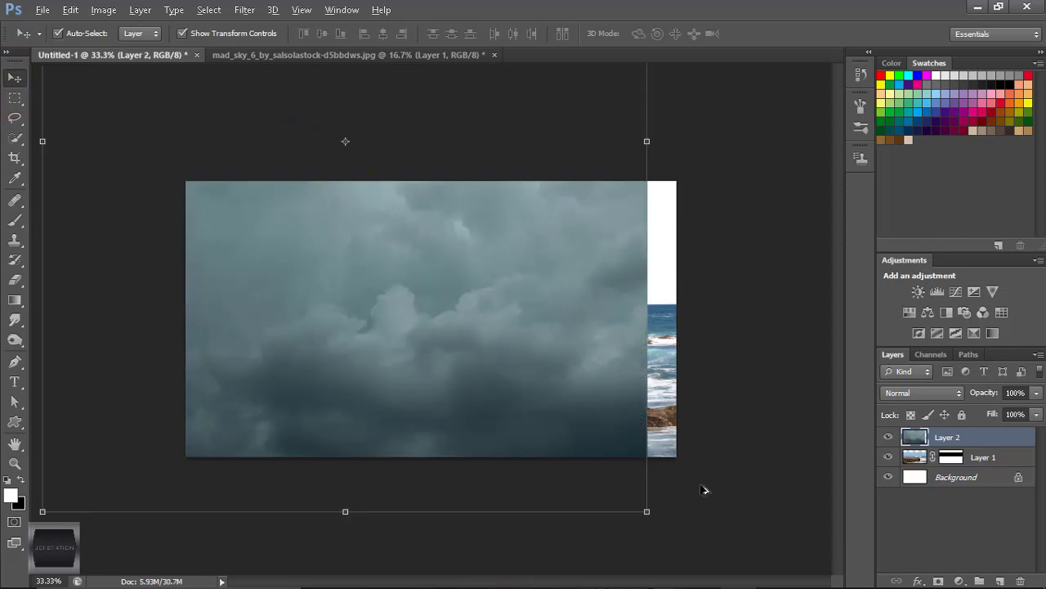
# Step: Scale the sky down and stretch it across the full canvas width
pyautogui.moveTo(646, 511); pyautogui.dragTo(501, 332)
pyautogui.moveTo(344, 240)
pyautogui.mouseDown()
pyautogui.moveTo(406, 324)
pyautogui.moveTo(409, 381)
pyautogui.mouseUp()
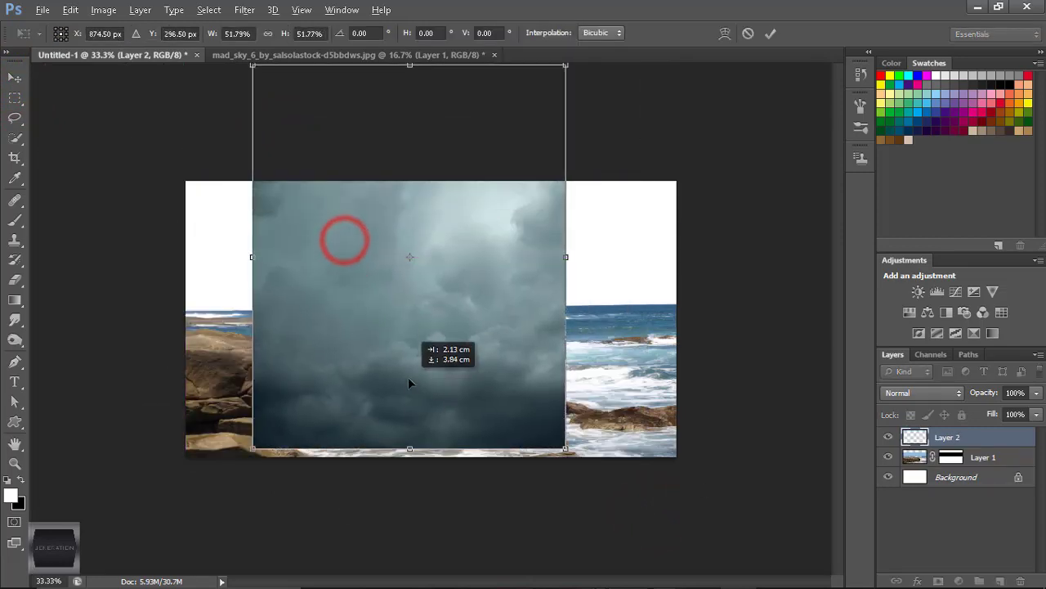
pyautogui.moveTo(564, 85); pyautogui.dragTo(485, 180)
pyautogui.moveTo(438, 248); pyautogui.dragTo(251, 246)
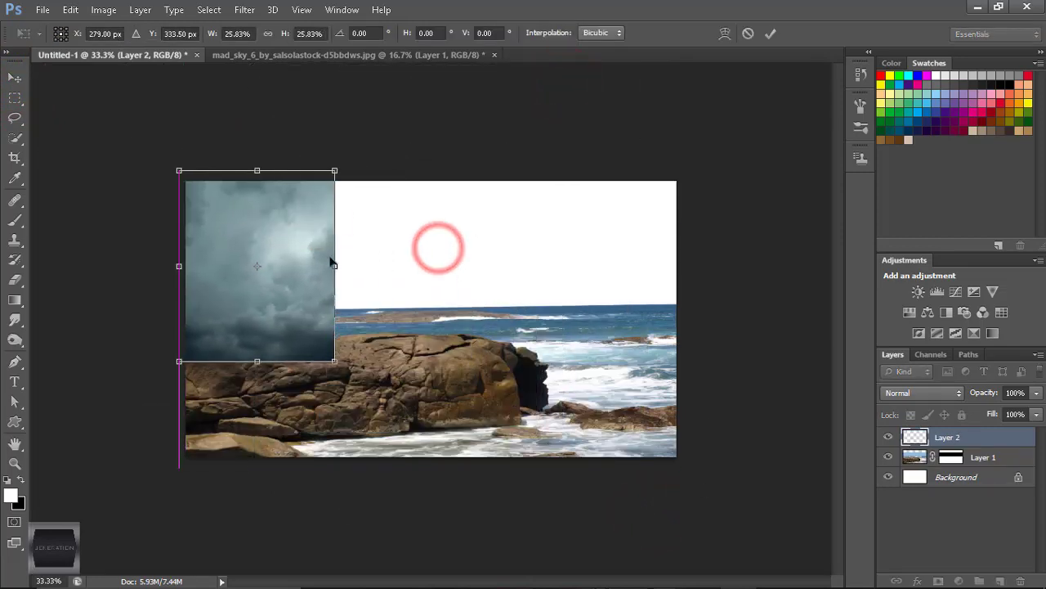
pyautogui.moveTo(336, 274); pyautogui.dragTo(679, 256)
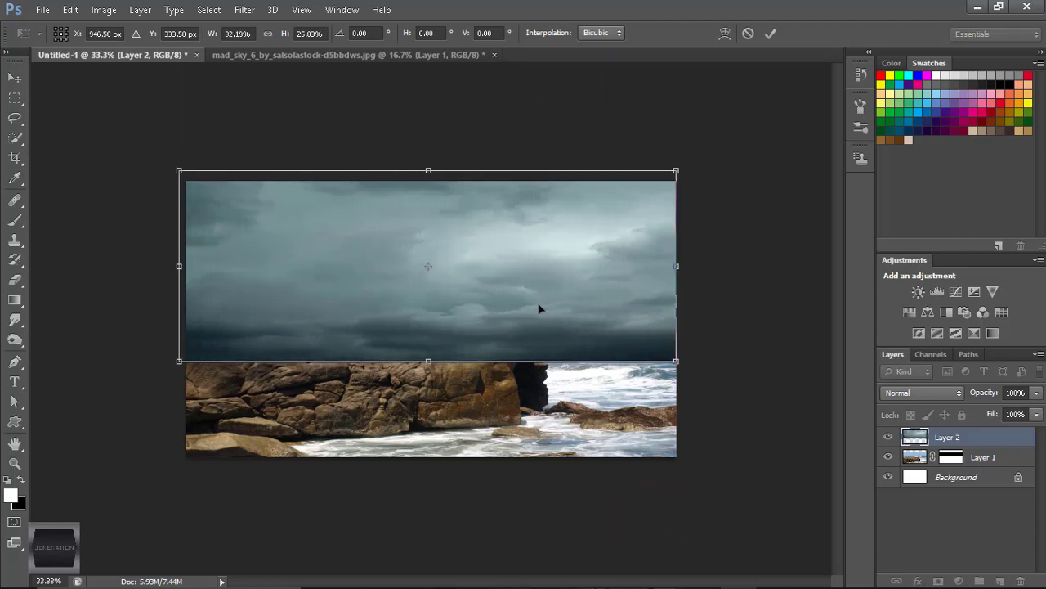
# Step: Refine the sky's edges to the canvas sides and raise it above the rocks
pyautogui.moveTo(428, 362); pyautogui.dragTo(429, 431)
pyautogui.moveTo(179, 171); pyautogui.dragTo(201, 193)
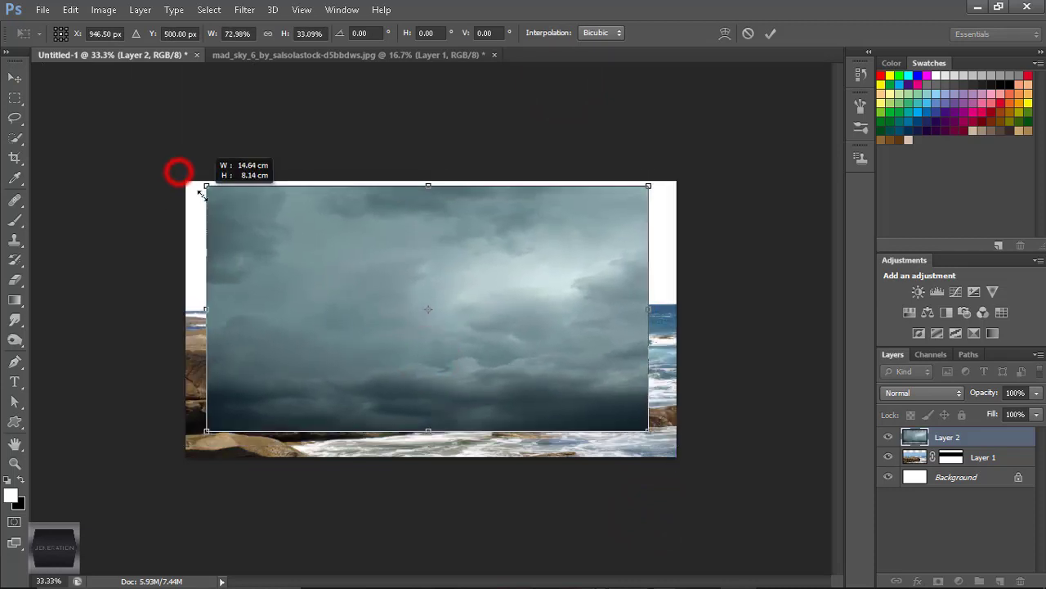
pyautogui.moveTo(272, 309); pyautogui.dragTo(245, 303)
pyautogui.moveTo(646, 309); pyautogui.dragTo(678, 308)
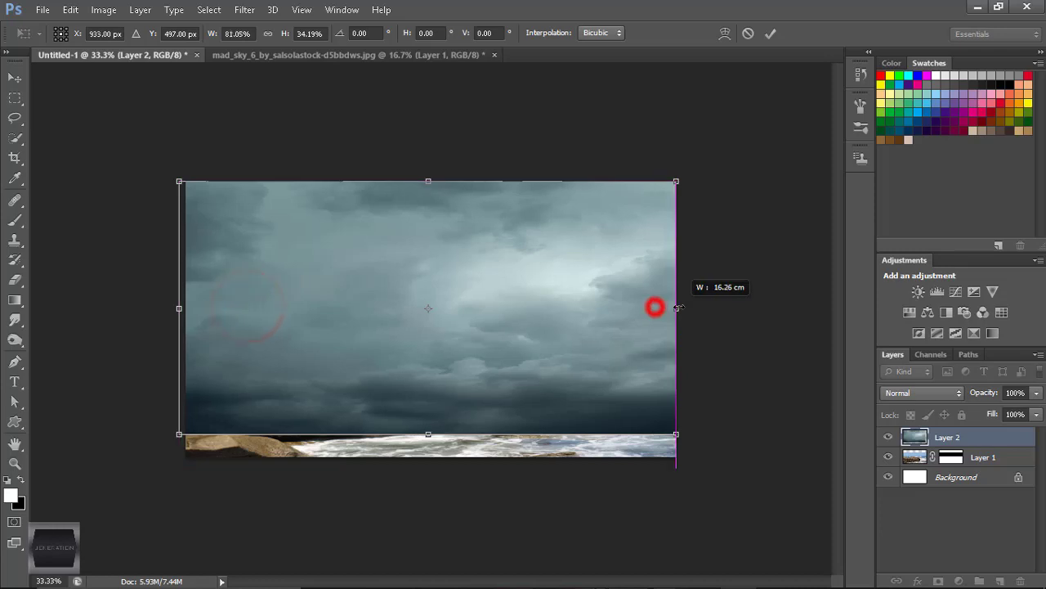
pyautogui.moveTo(536, 290); pyautogui.dragTo(544, 259)
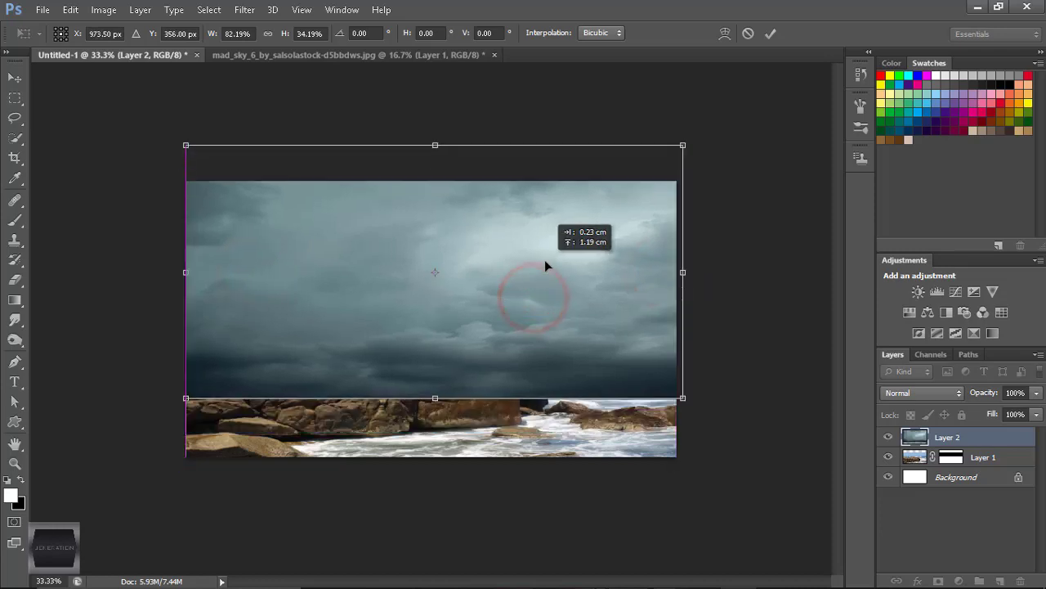
pyautogui.click(772, 34)
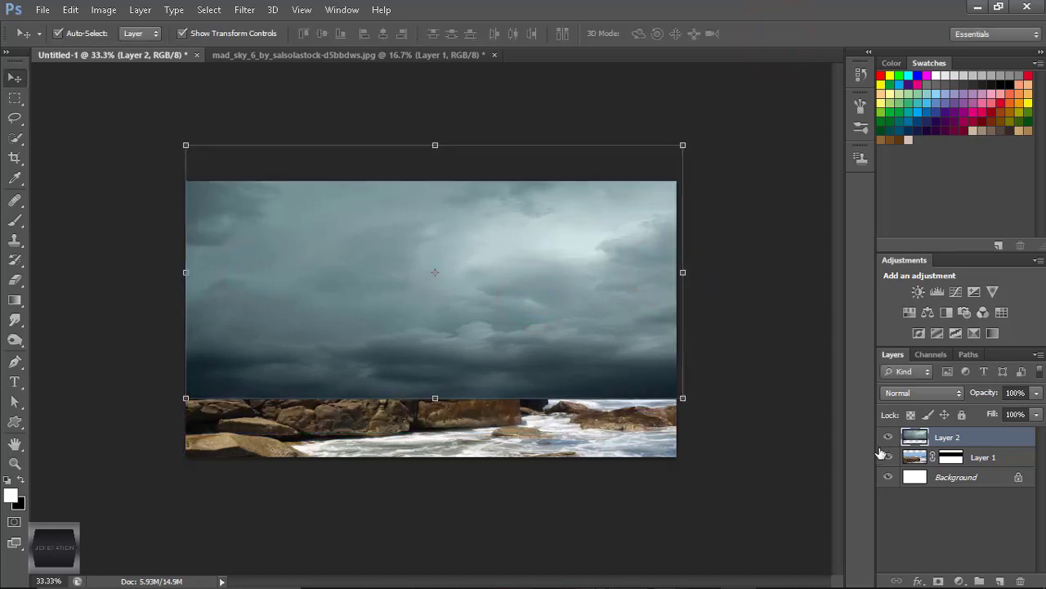
# Step: Raise the sky, add a layer mask and brush black along the horizon
pyautogui.hotkey('alt', '[')
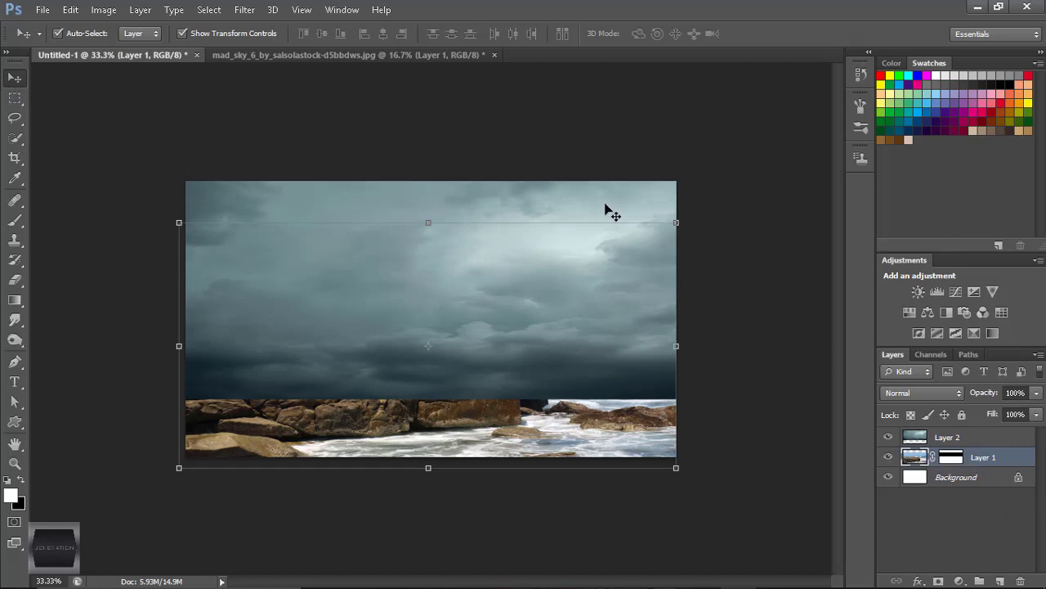
pyautogui.hotkey('alt', ']')
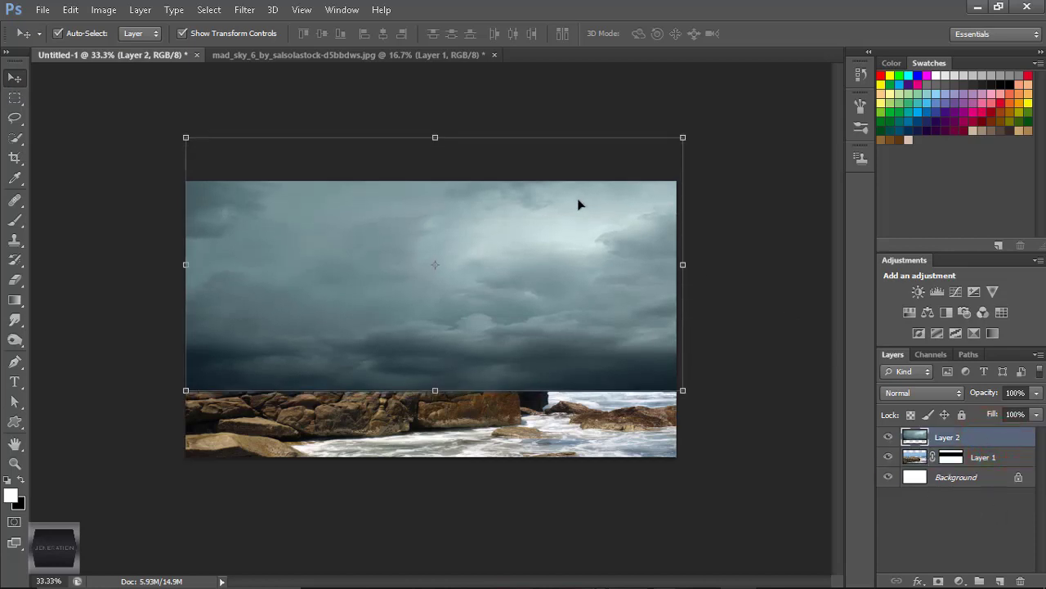
pyautogui.moveTo(577, 219)
pyautogui.mouseDown()
pyautogui.moveTo(577, 144)
pyautogui.moveTo(577, 184)
pyautogui.mouseUp()
pyautogui.click(939, 580)
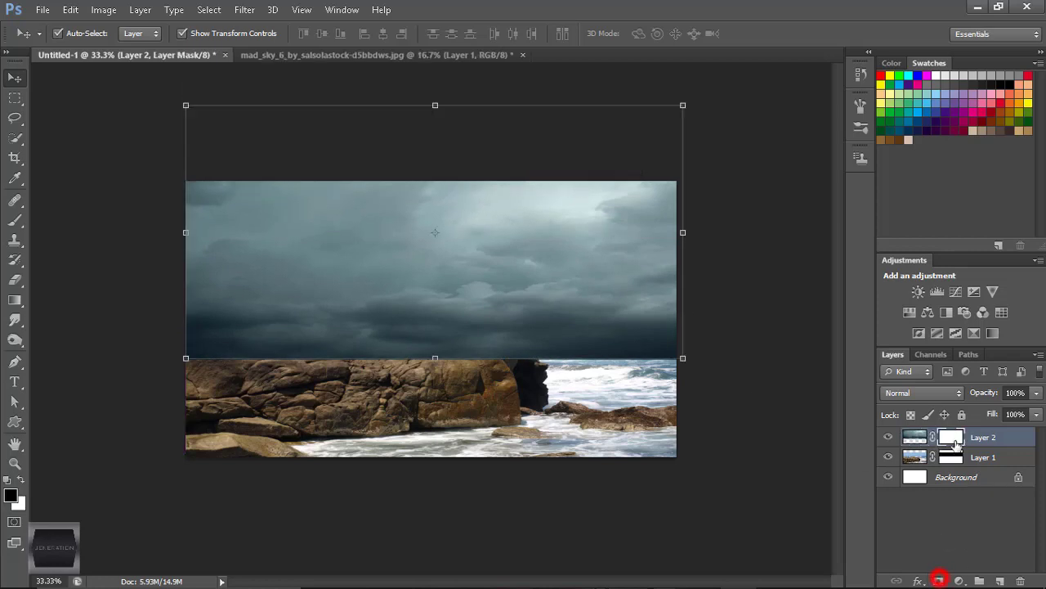
pyautogui.click(15, 219)
pyautogui.moveTo(195, 377)
pyautogui.mouseDown()
pyautogui.moveTo(572, 362)
pyautogui.moveTo(705, 381)
pyautogui.moveTo(432, 368)
pyautogui.moveTo(119, 398)
pyautogui.mouseUp()
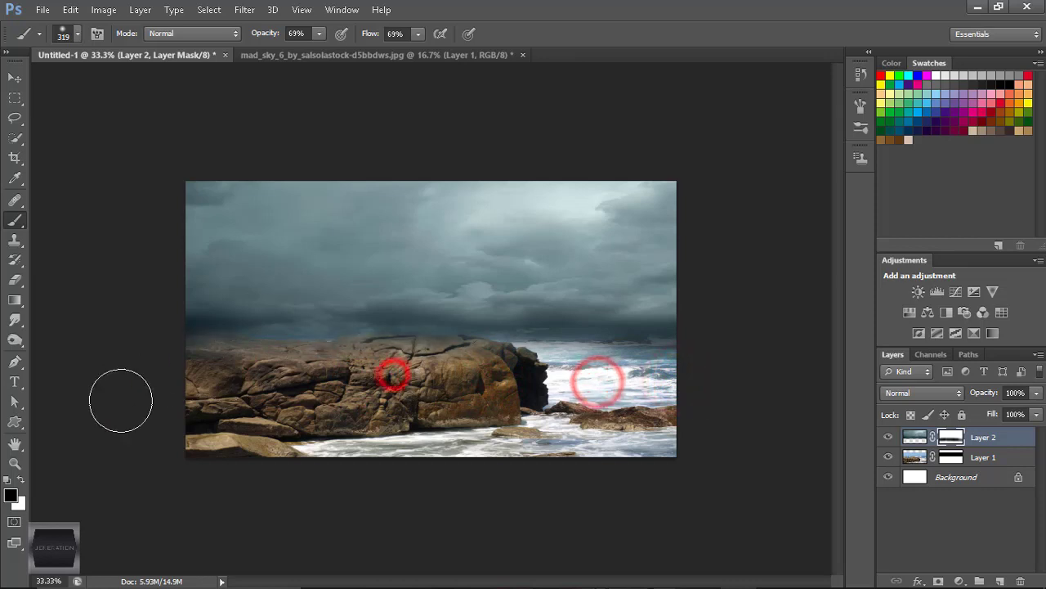
pyautogui.moveTo(389, 376); pyautogui.dragTo(707, 385)
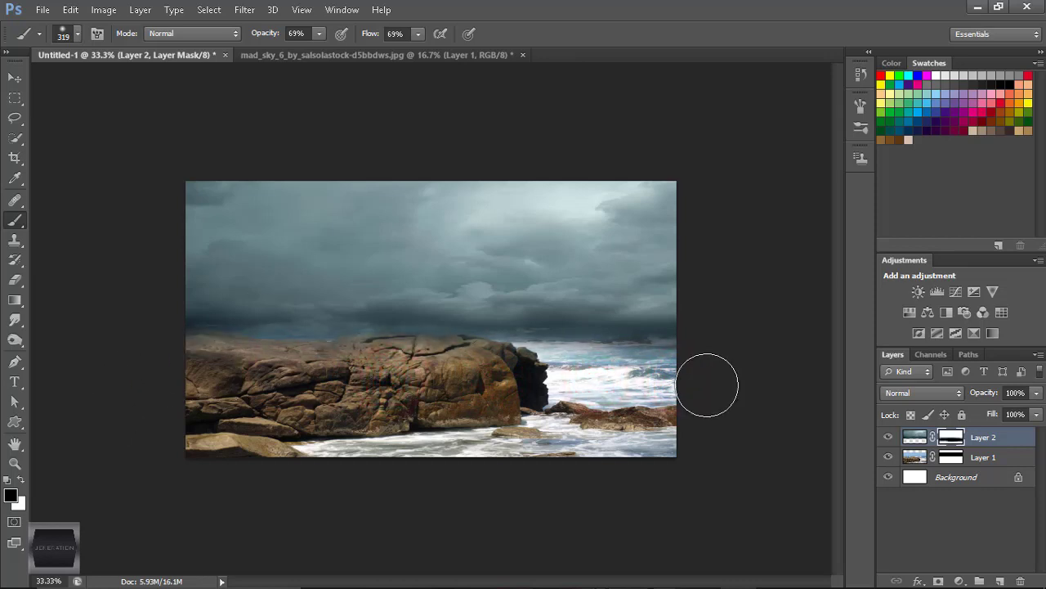
pyautogui.moveTo(211, 370); pyautogui.dragTo(709, 395)
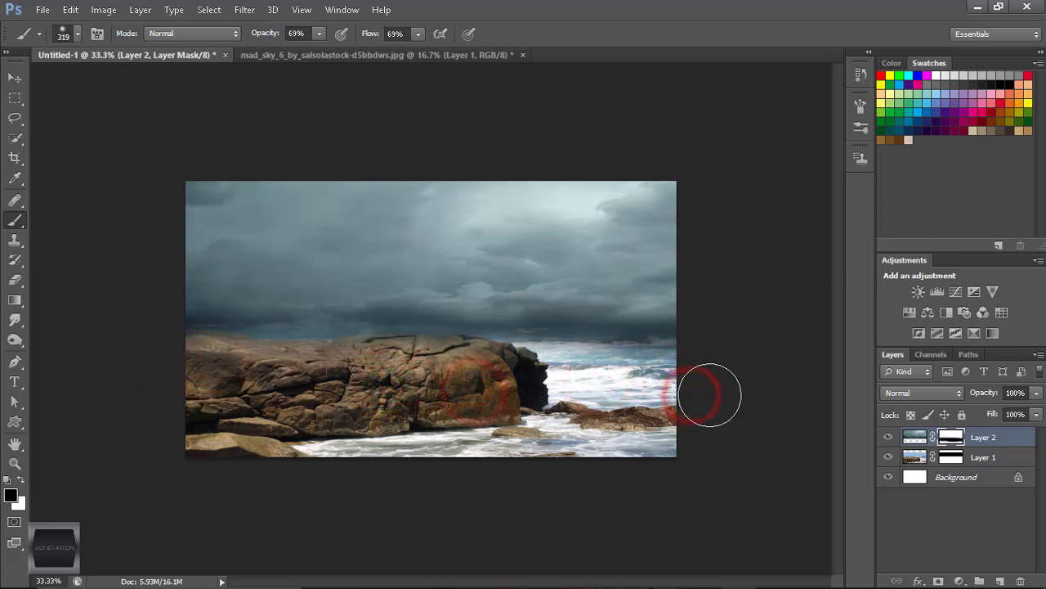
# Step: Lower the sky about 20 px and repaint the mask over the left and middle rocks
pyautogui.click(15, 78)
pyautogui.moveTo(304, 206); pyautogui.dragTo(307, 214)
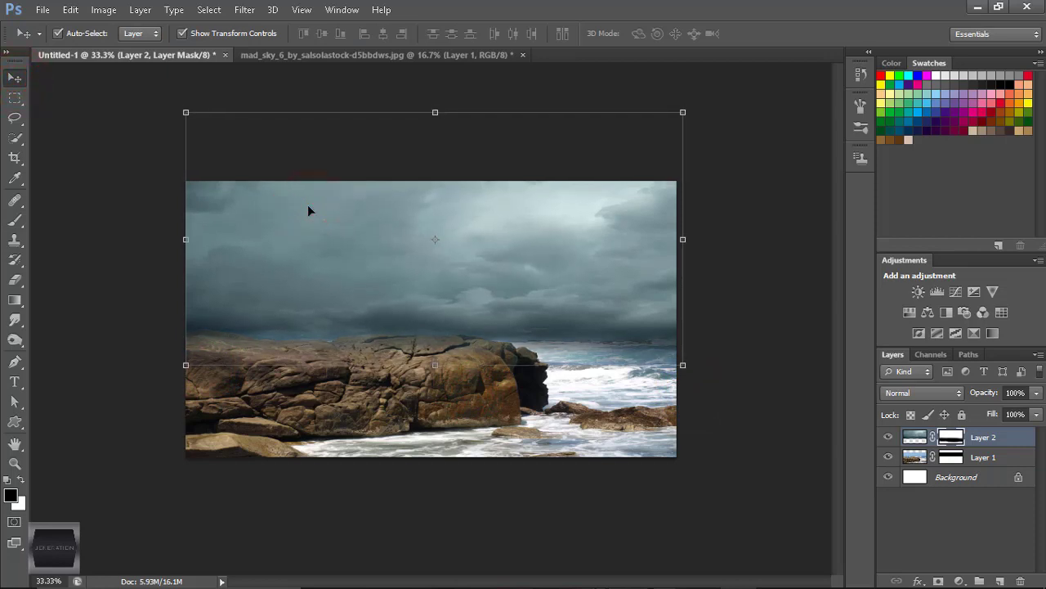
pyautogui.moveTo(331, 254); pyautogui.dragTo(331, 270)
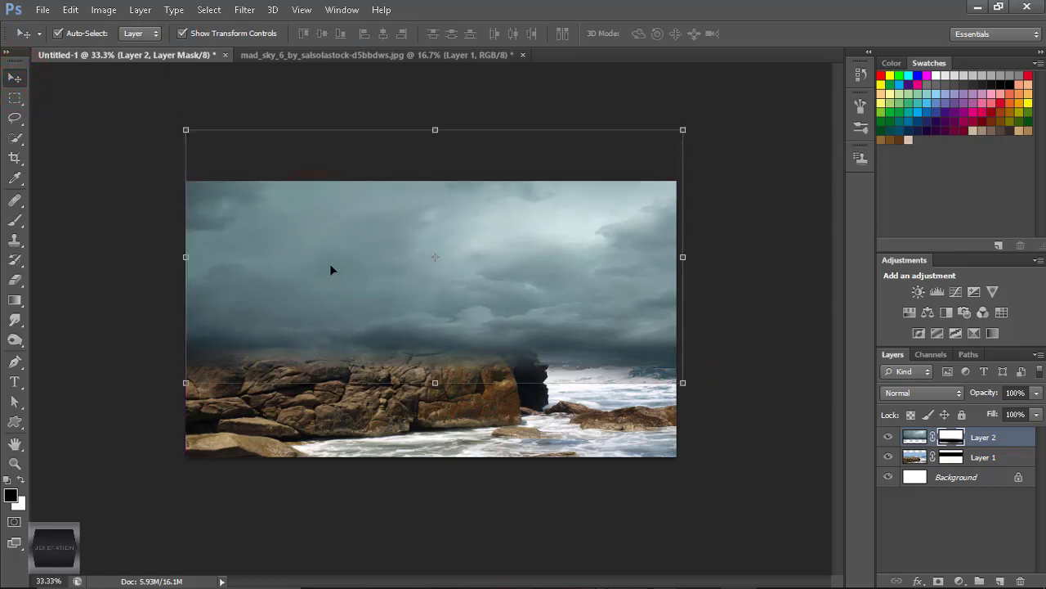
pyautogui.click(15, 219)
pyautogui.moveTo(269, 411); pyautogui.dragTo(204, 393)
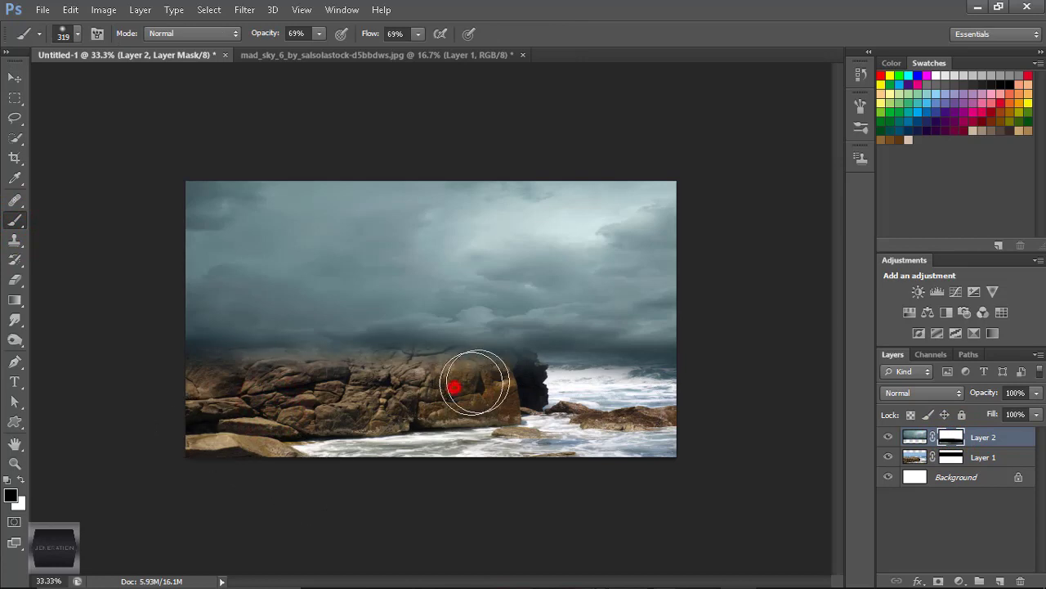
pyautogui.moveTo(474, 376); pyautogui.dragTo(423, 370)
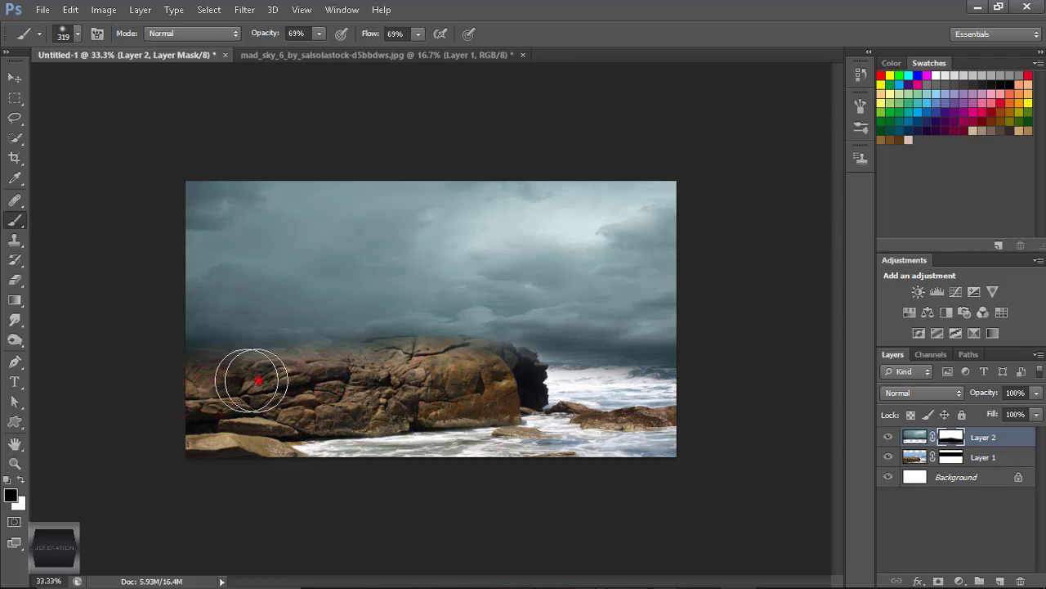
pyautogui.click(15, 77)
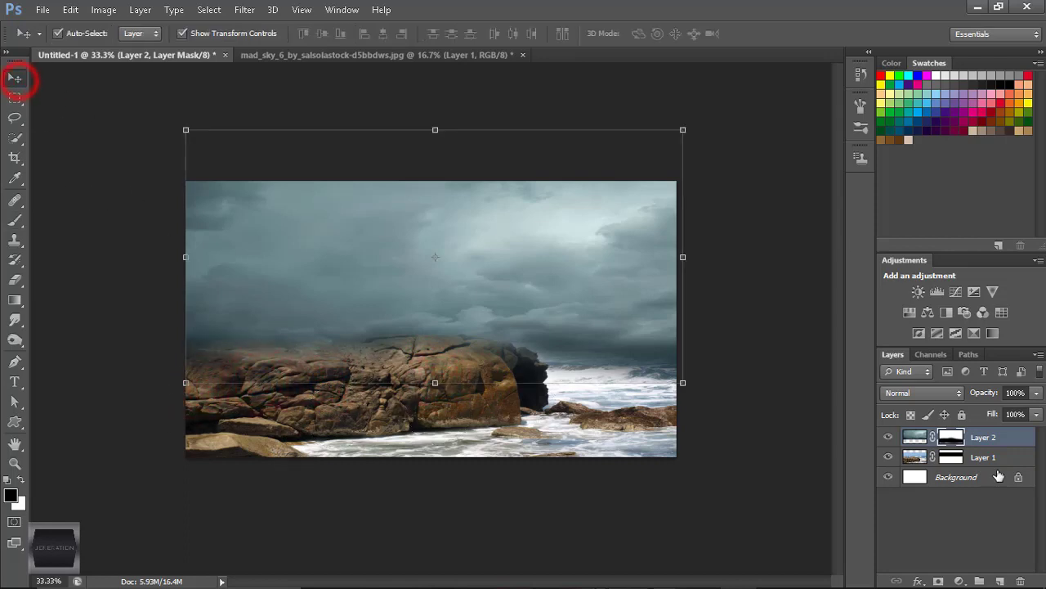
# Step: Open nightingale.psd and drag the woman in white into the composite
pyautogui.hotkey('alt', 'f')
pyautogui.press('o')
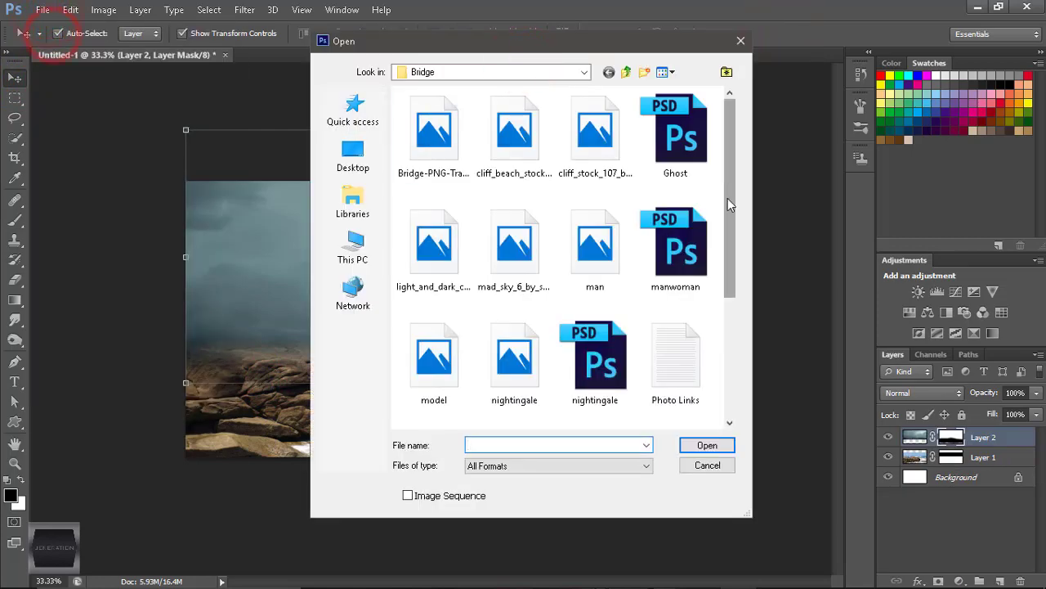
pyautogui.click(595, 352)
pyautogui.click(699, 445)
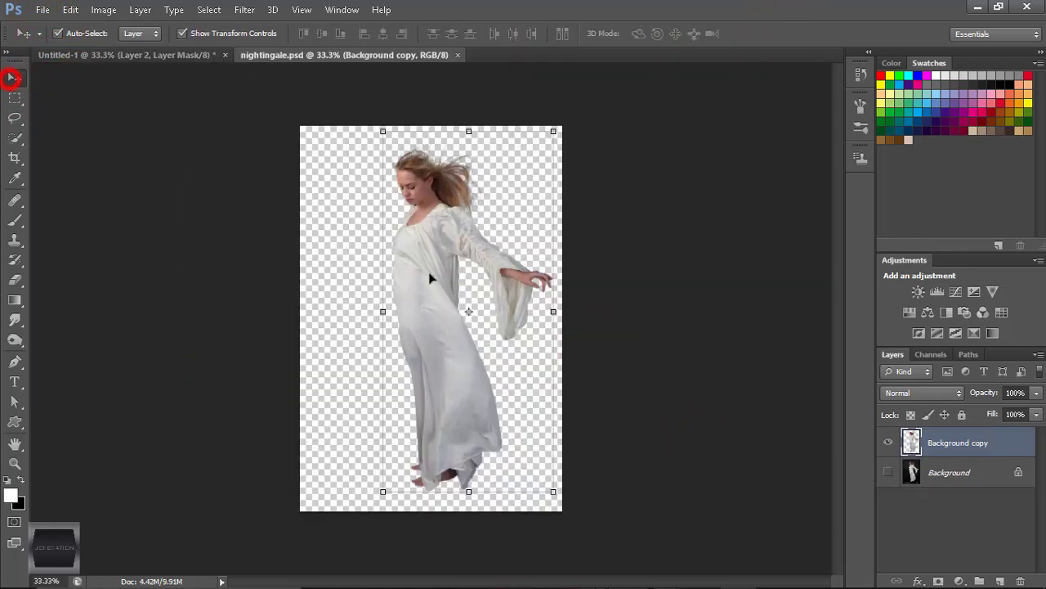
pyautogui.moveTo(430, 278); pyautogui.dragTo(470, 309)
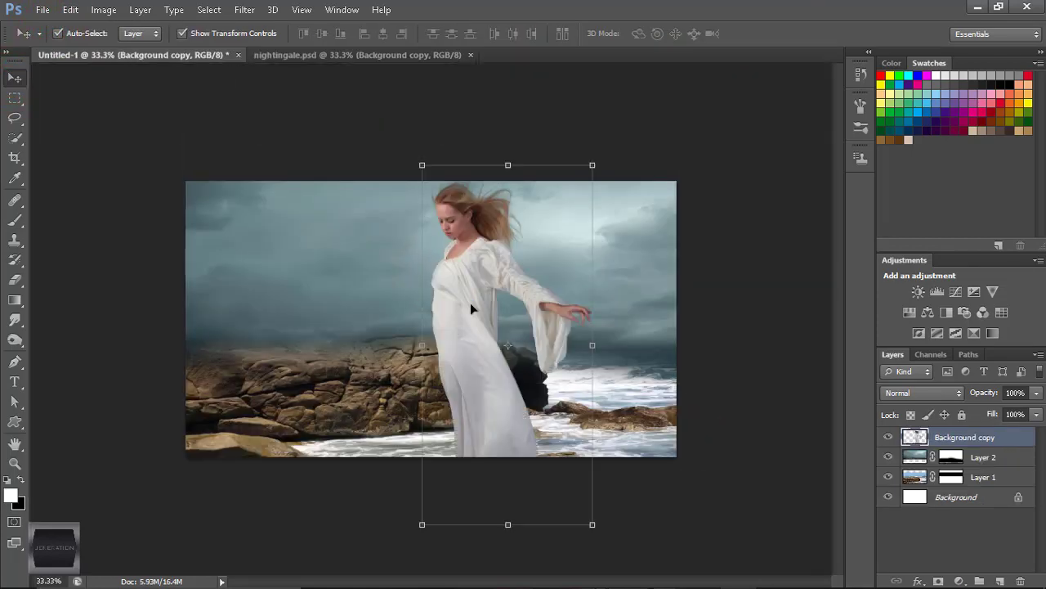
# Step: Shrink the woman, flip her horizontally and place her on the rock
pyautogui.moveTo(422, 166); pyautogui.dragTo(477, 243)
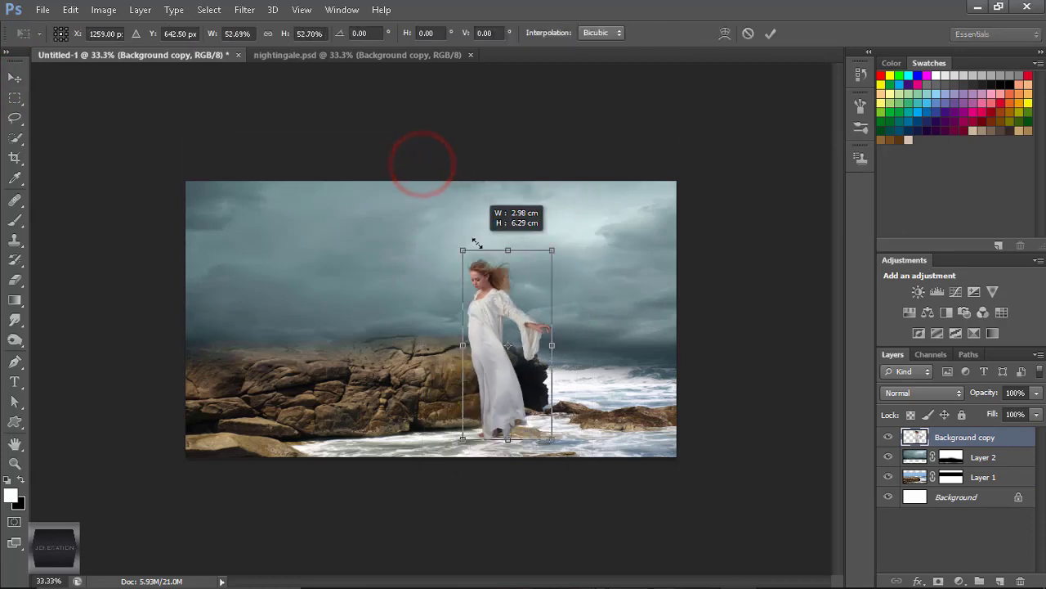
pyautogui.rightClick(500, 318)
pyautogui.click(554, 549)
pyautogui.moveTo(531, 336); pyautogui.dragTo(406, 218)
pyautogui.moveTo(459, 347); pyautogui.dragTo(466, 309)
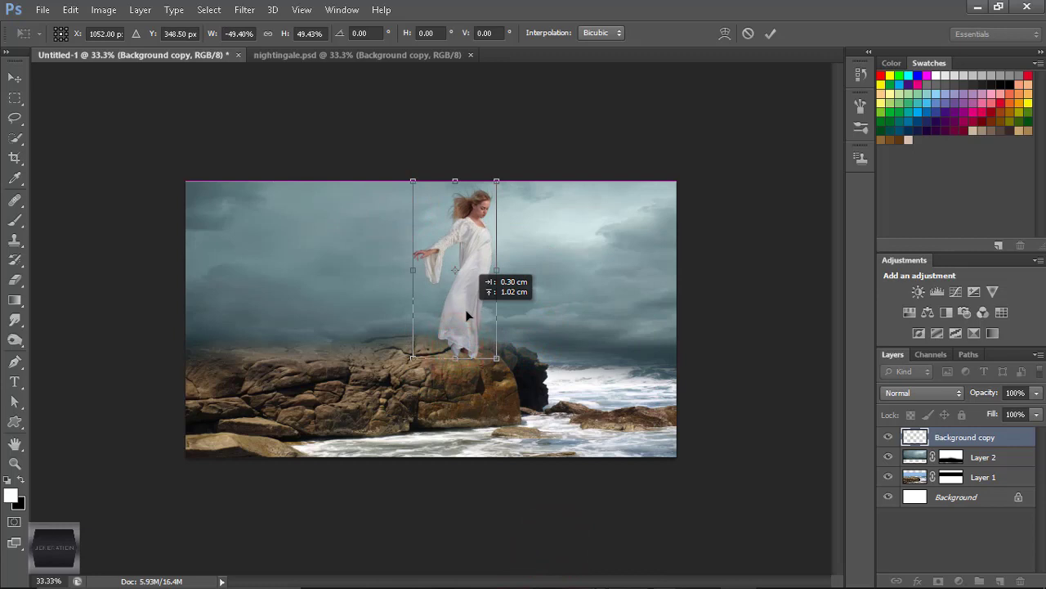
pyautogui.click(773, 34)
# Step: Fine-tune the positions of the rock, sky and woman layers
pyautogui.moveTo(467, 404); pyautogui.dragTo(469, 411)
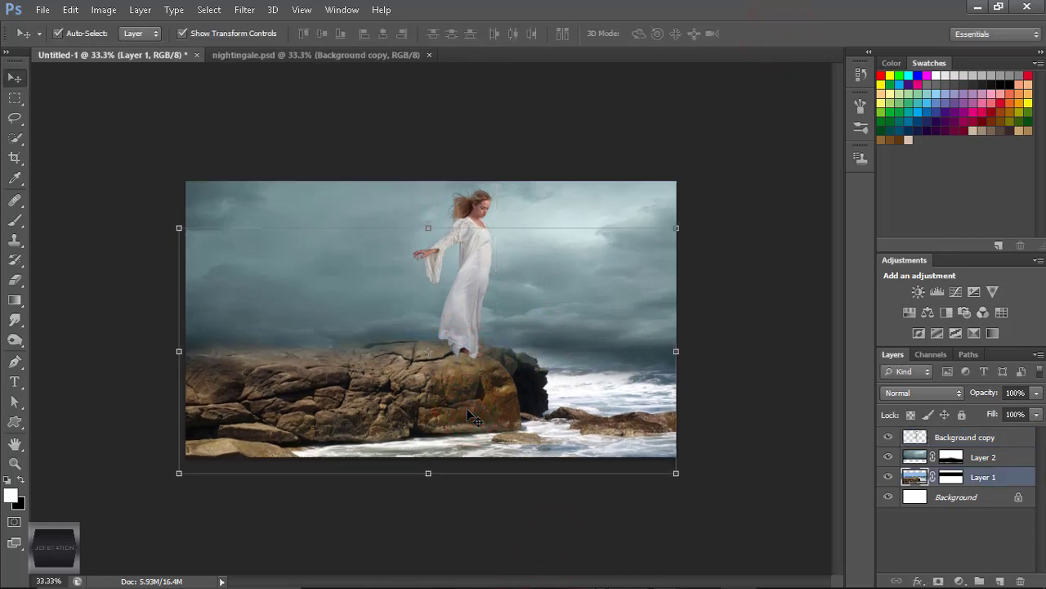
pyautogui.hotkey('shift', 'Down')
pyautogui.hotkey('shift', 'Down')
pyautogui.hotkey('shift', 'Down')
pyautogui.hotkey('shift', 'Down')
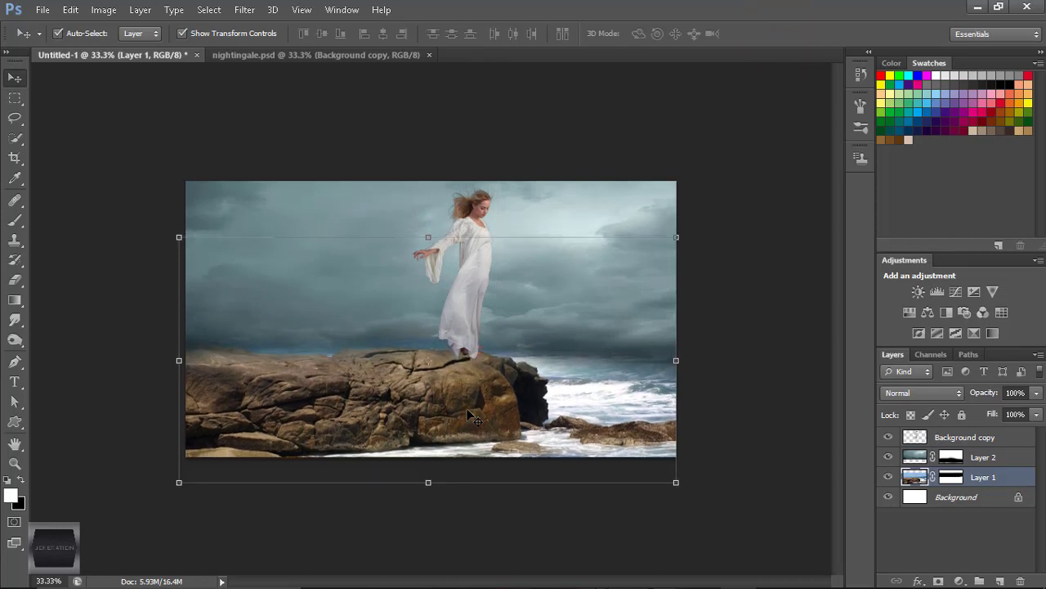
pyautogui.moveTo(472, 415); pyautogui.dragTo(467, 408)
pyautogui.click(617, 205)
pyautogui.moveTo(600, 308); pyautogui.dragTo(600, 323)
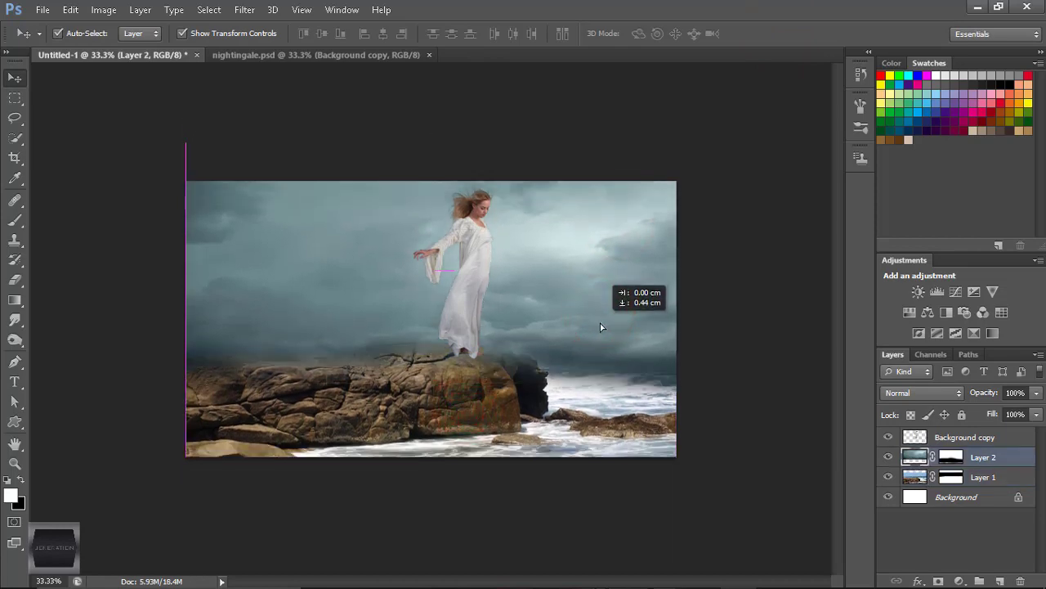
pyautogui.moveTo(479, 284); pyautogui.dragTo(490, 297)
# Step: Zoom in to inspect the woman, select her layer and undo an accidental rock move
pyautogui.click(14, 462)
pyautogui.click(531, 351)
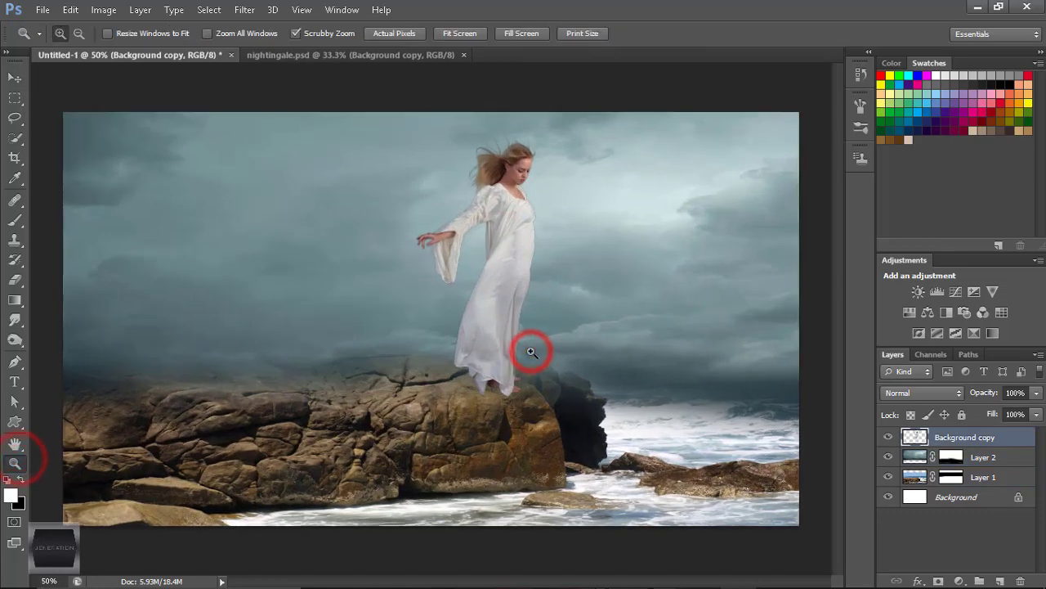
pyautogui.rightClick(531, 351)
pyautogui.click(560, 432)
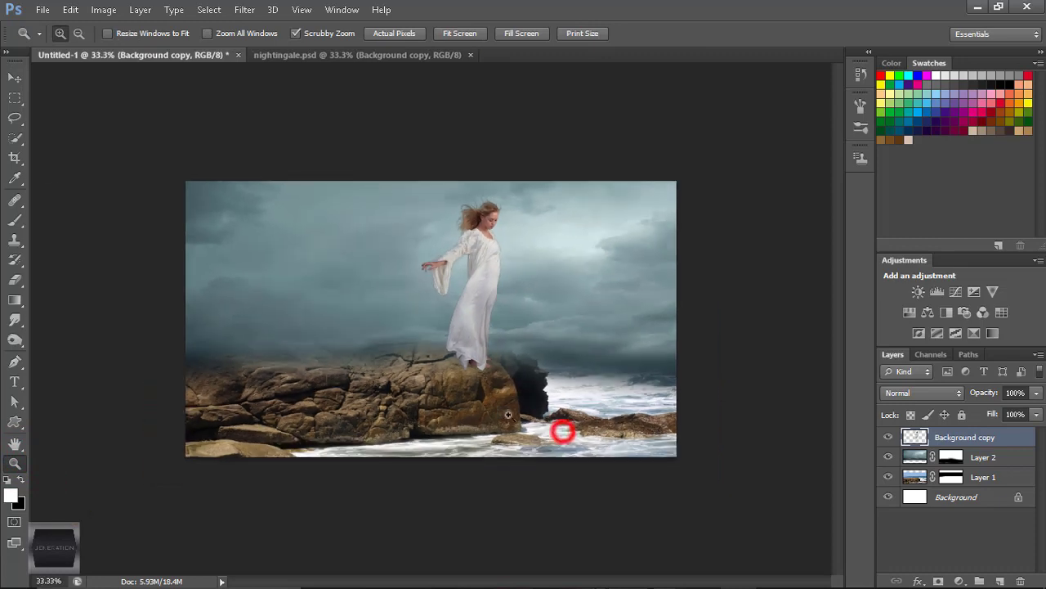
pyautogui.press('v')
pyautogui.click(536, 402)
pyautogui.click(666, 98)
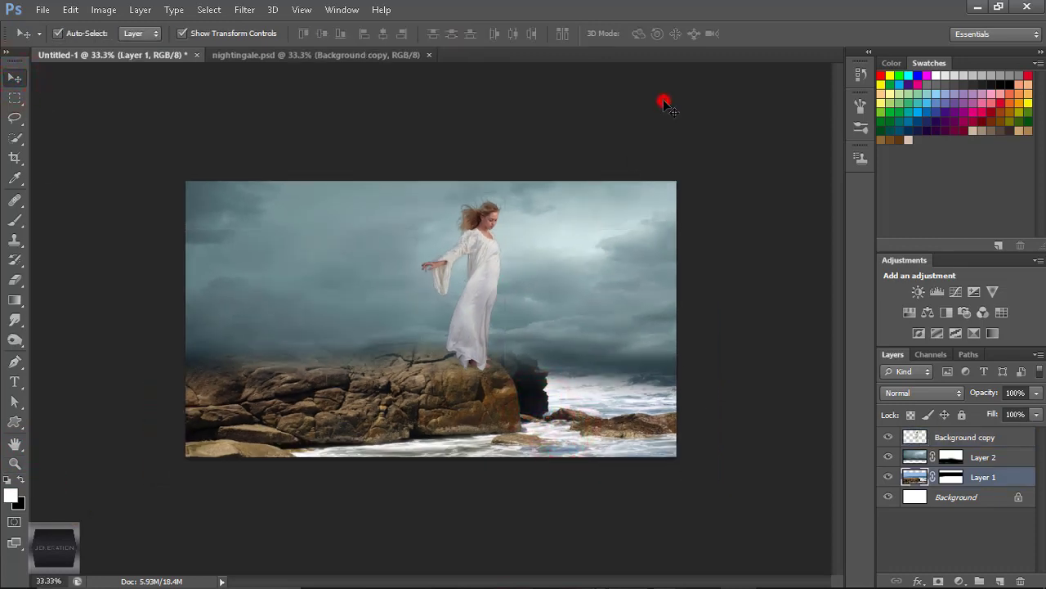
pyautogui.hotkey('ctrl', 'z')
# Step: Nudge the woman slightly right and add new empty Layer 3 above her
pyautogui.press('z')
pyautogui.click(380, 322)
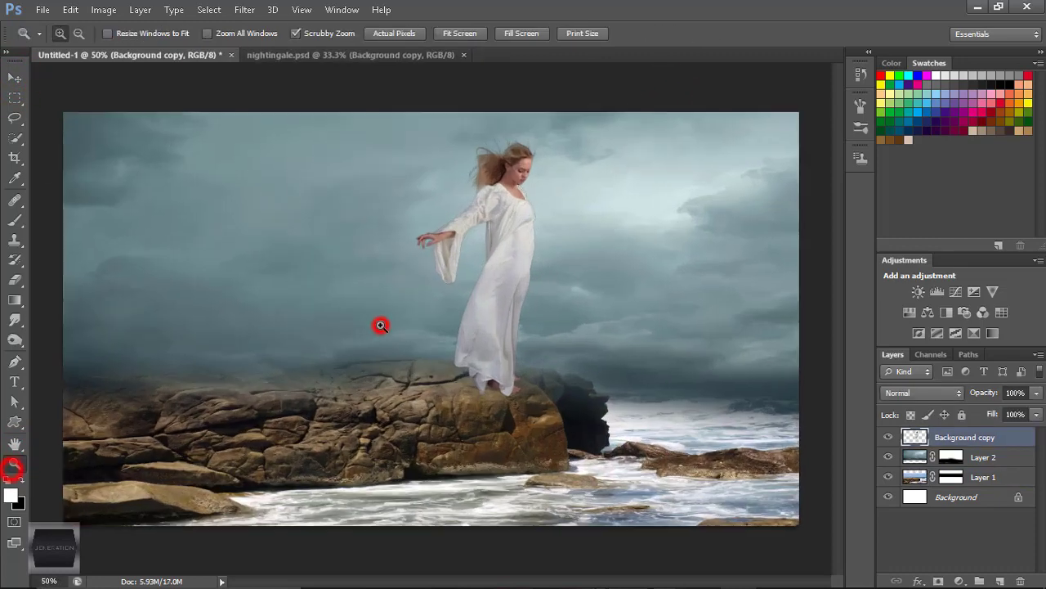
pyautogui.press('v')
pyautogui.moveTo(466, 280)
pyautogui.mouseDown()
pyautogui.moveTo(485, 328)
pyautogui.moveTo(506, 325)
pyautogui.moveTo(493, 326)
pyautogui.mouseUp()
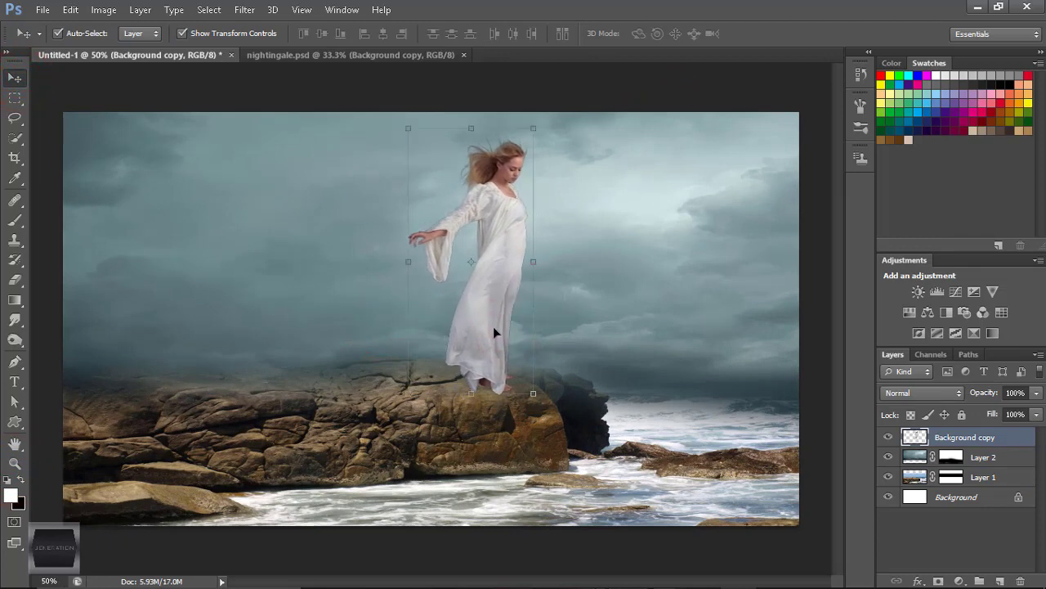
pyautogui.click(15, 463)
pyautogui.rightClick(347, 339)
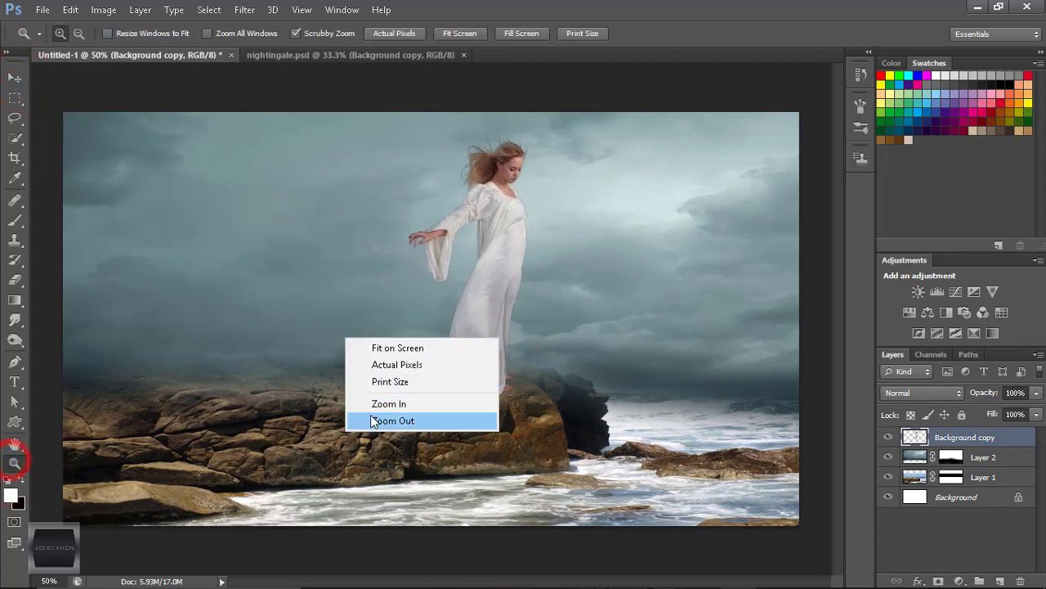
pyautogui.click(371, 416)
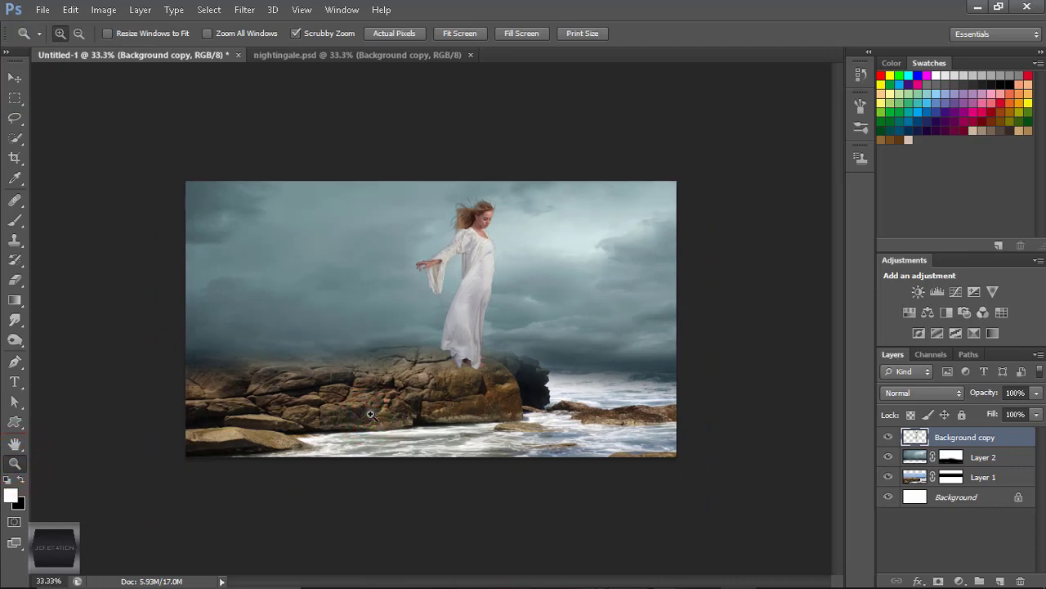
pyautogui.click(374, 421)
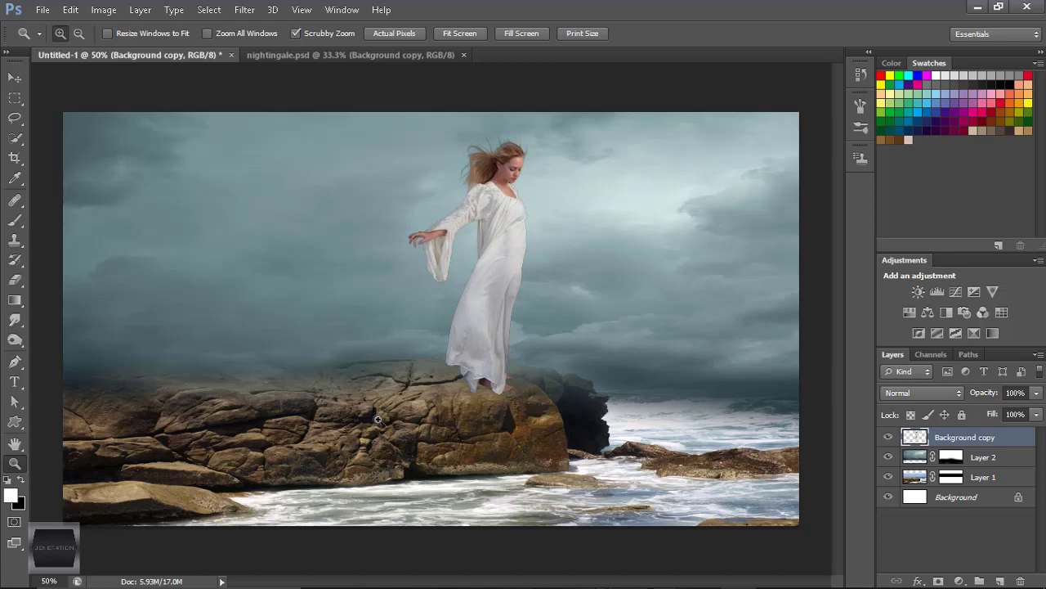
pyautogui.keyDown('alt'); pyautogui.click(402, 488); pyautogui.keyUp('alt')
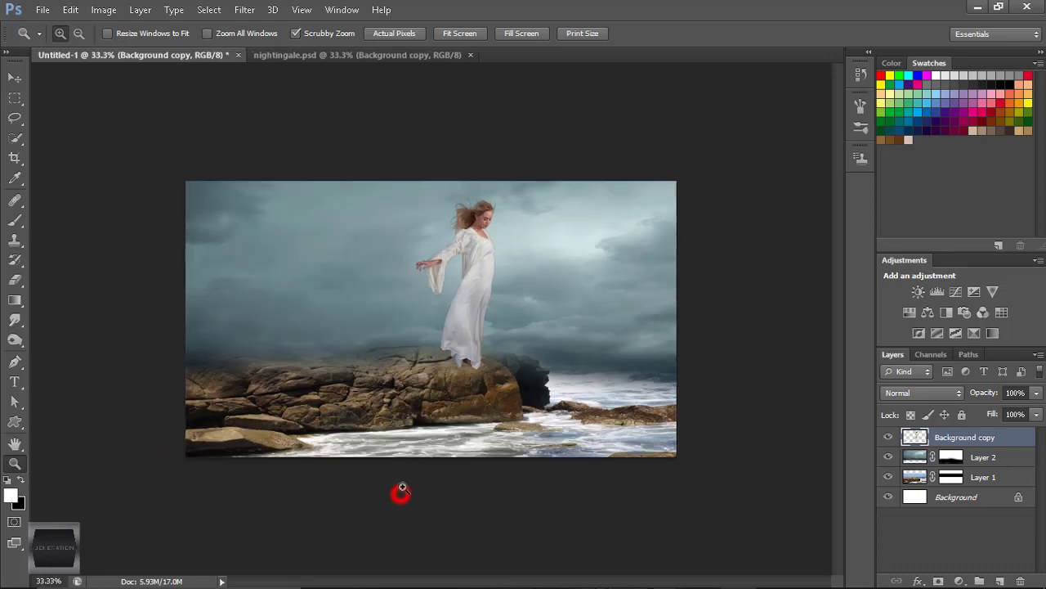
pyautogui.click(1000, 579)
# Step: Paint a soft black shadow on the rock around the woman's feet on Layer 3
pyautogui.click(15, 221)
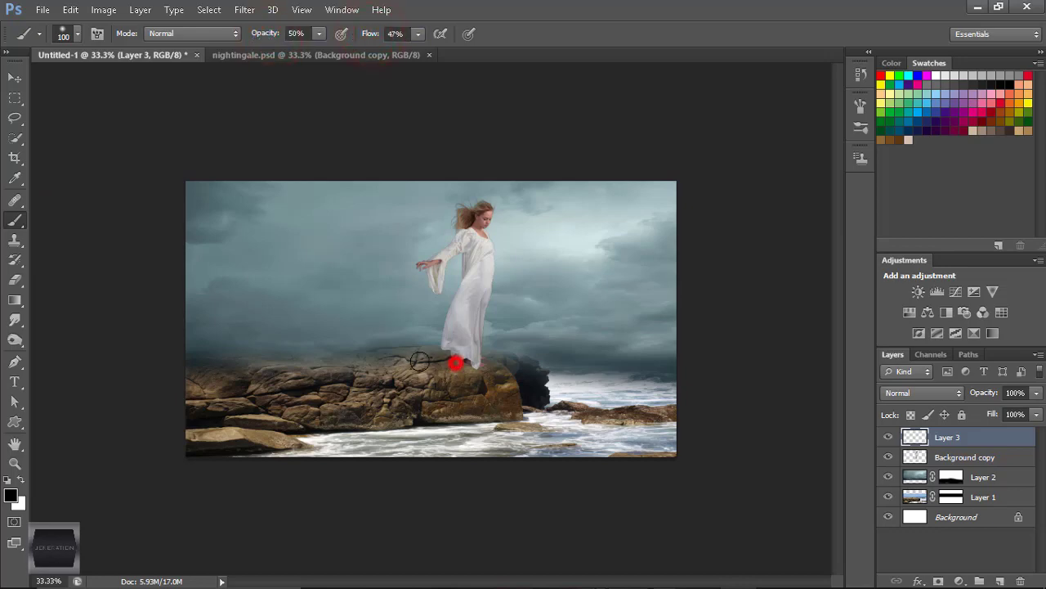
pyautogui.moveTo(419, 360); pyautogui.dragTo(439, 357)
pyautogui.click(401, 403)
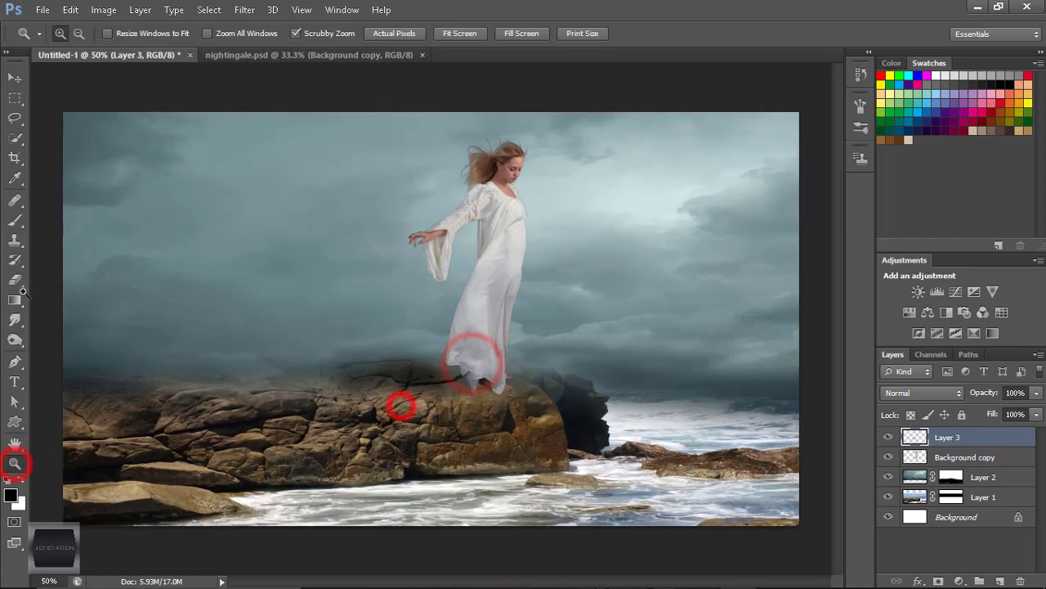
pyautogui.click(15, 221)
pyautogui.moveTo(499, 381); pyautogui.dragTo(411, 378)
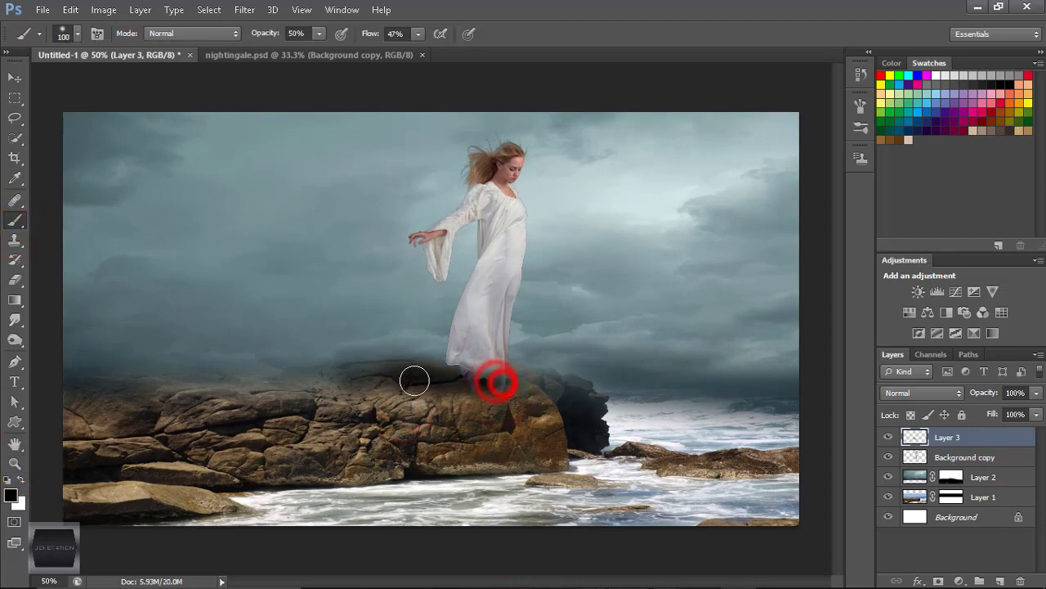
pyautogui.click(399, 378)
# Step: Move the shadow layer below the woman's layer and lower its opacity to 68%
pyautogui.moveTo(989, 436); pyautogui.dragTo(987, 458)
pyautogui.click(14, 463)
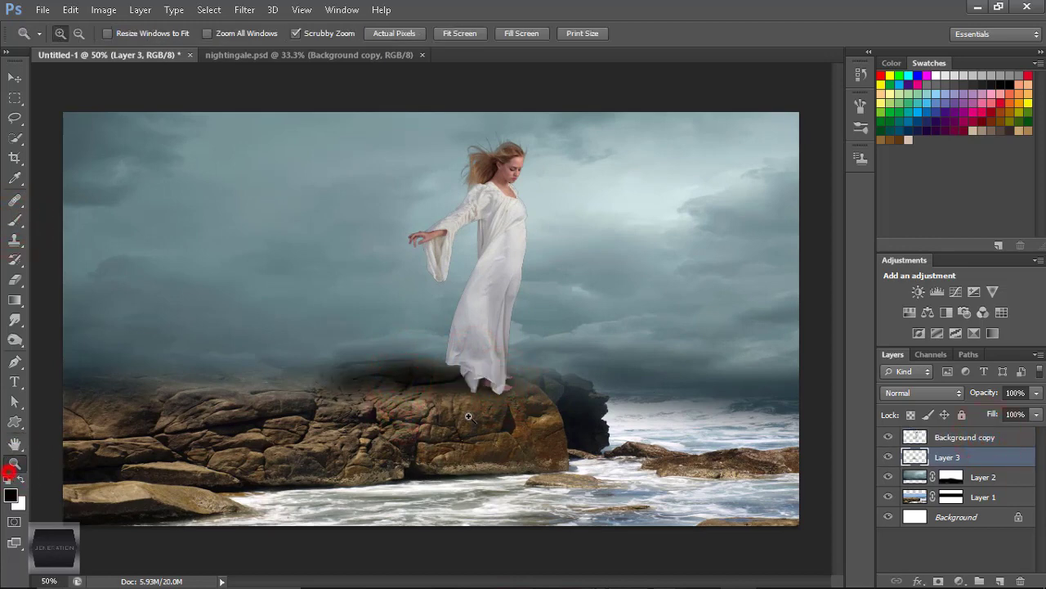
pyautogui.click(468, 416)
pyautogui.click(19, 221)
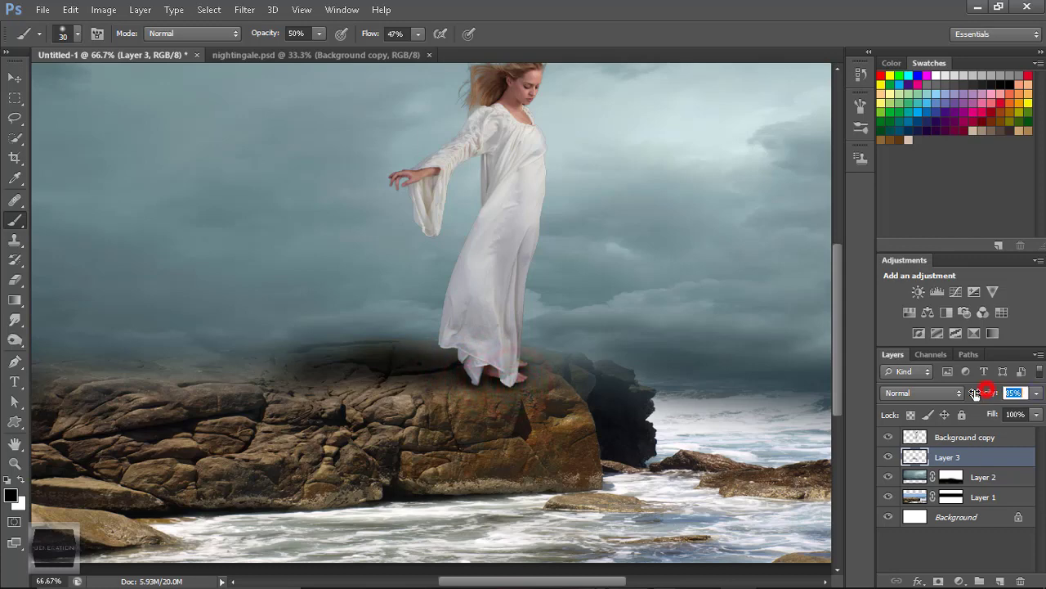
pyautogui.moveTo(975, 394); pyautogui.dragTo(966, 395)
# Step: Toggle the shadow layer to compare and nudge the shadow slightly on the rock
pyautogui.click(15, 462)
pyautogui.moveTo(245, 411); pyautogui.dragTo(225, 410)
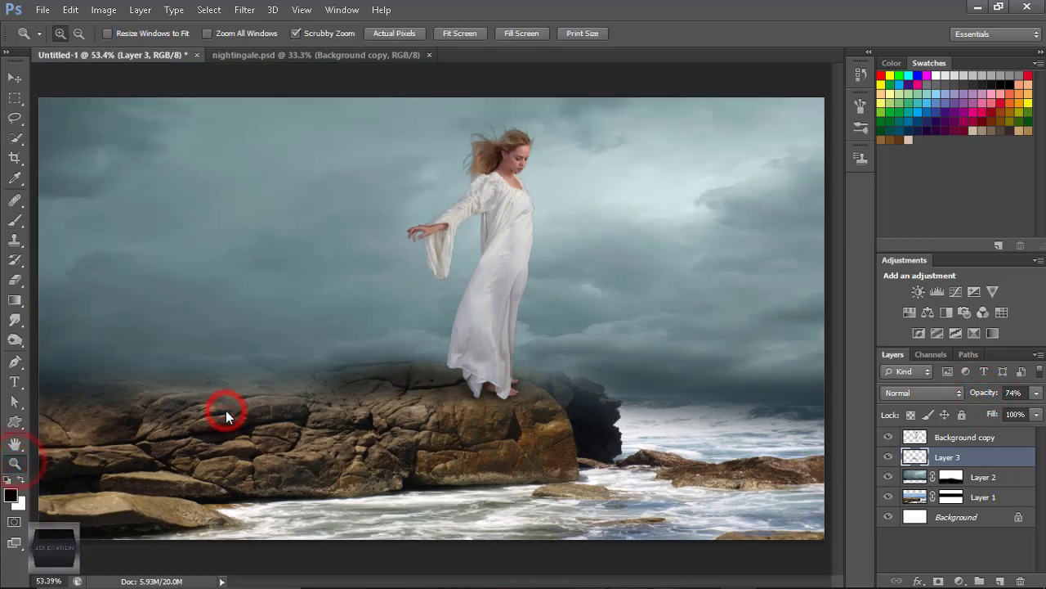
pyautogui.click(888, 458)
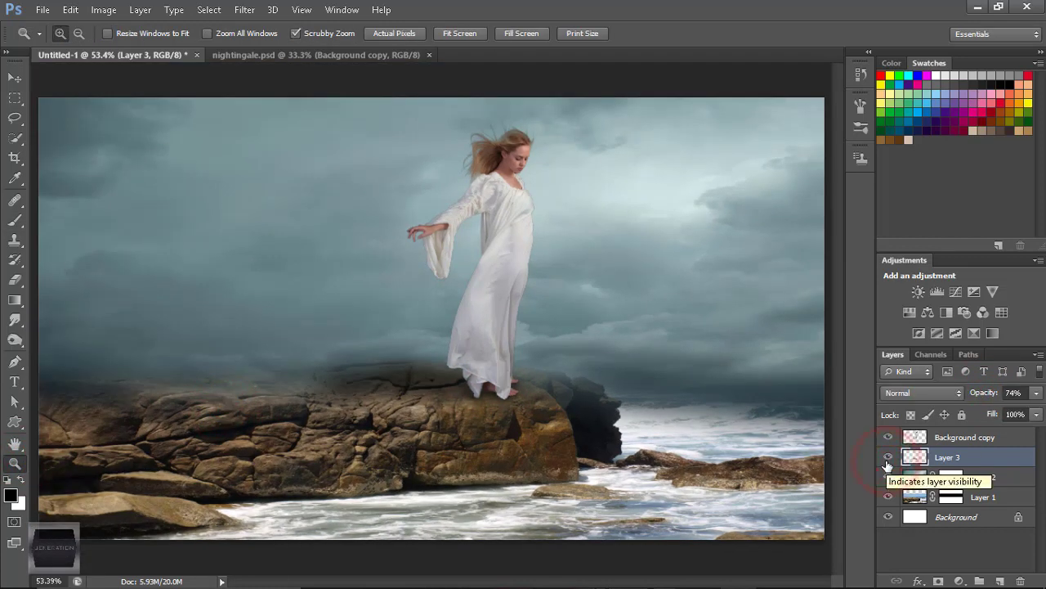
pyautogui.click(17, 78)
pyautogui.moveTo(443, 387); pyautogui.dragTo(444, 393)
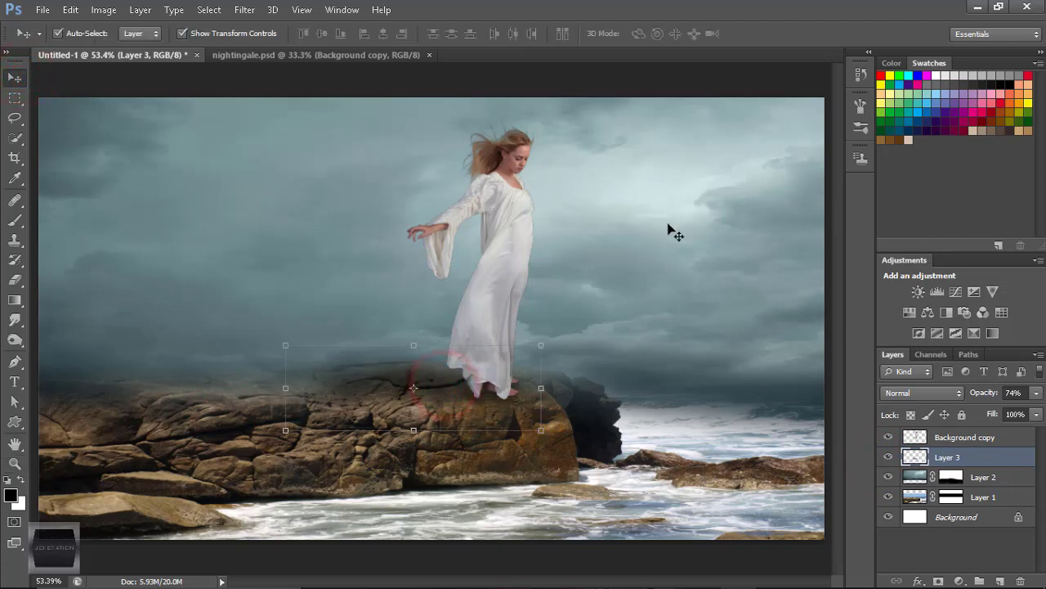
# Step: Zoom out to 50% and open the woman layer's context options
pyautogui.click(14, 463)
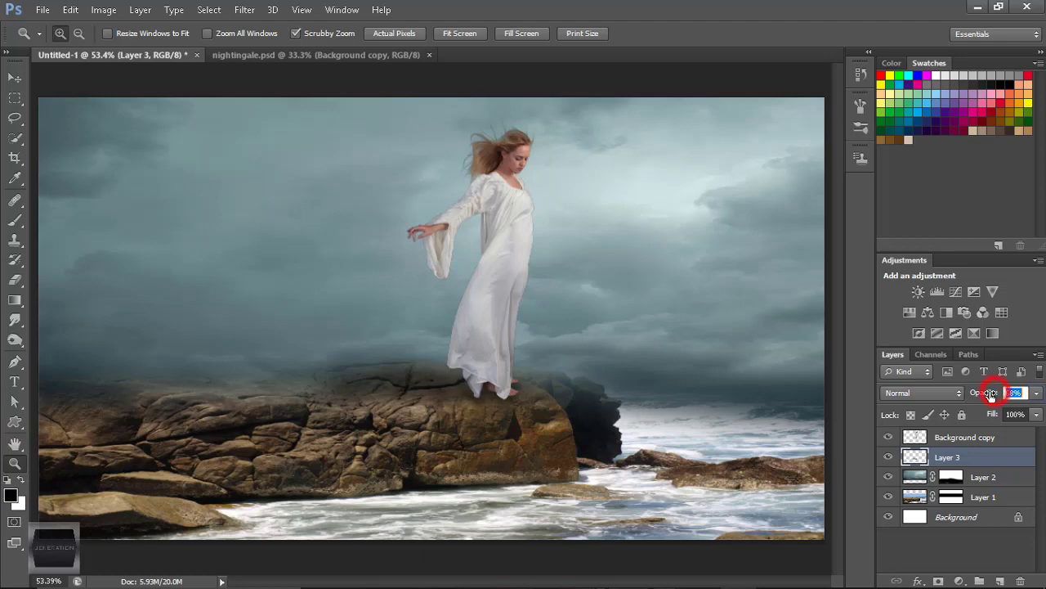
pyautogui.rightClick(509, 341)
pyautogui.click(524, 427)
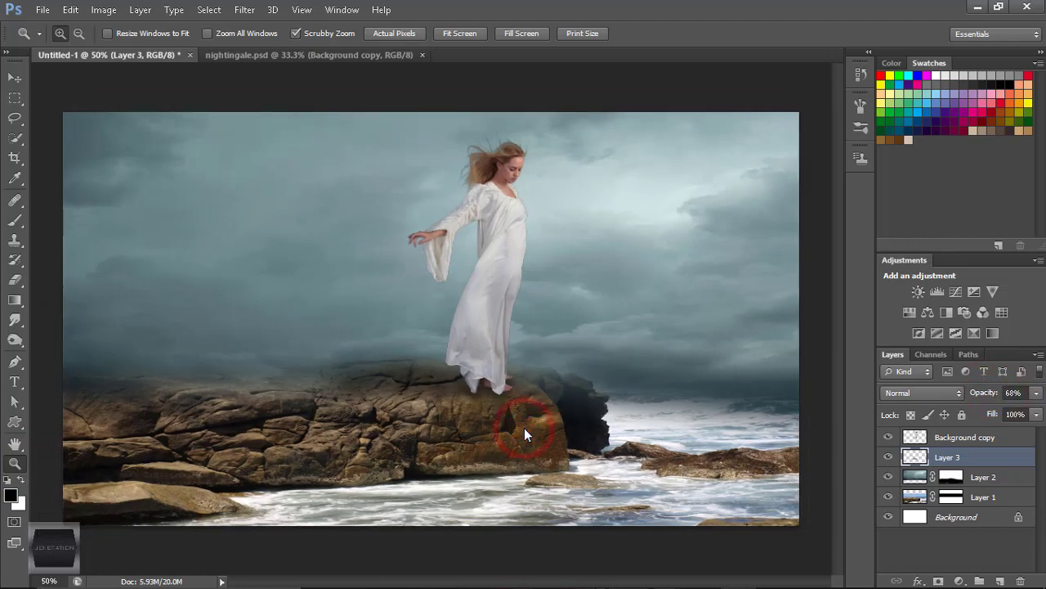
pyautogui.click(965, 437)
pyautogui.rightClick(965, 437)
# Step: Set the woman's layer to 46% opacity and apply a 0°, 100-pixel Motion Blur
pyautogui.click(738, 187)
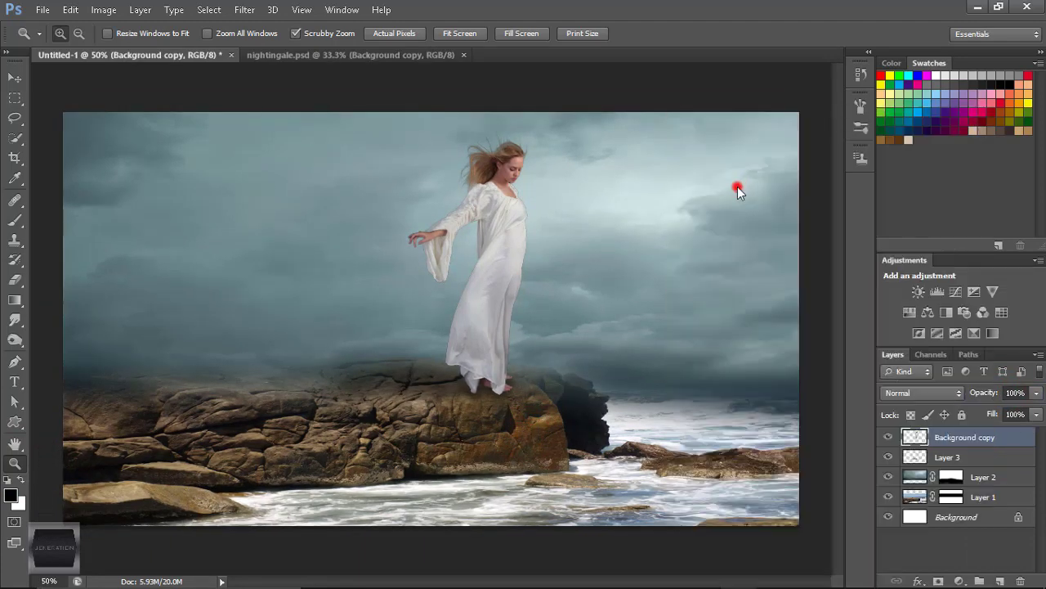
pyautogui.moveTo(986, 392); pyautogui.dragTo(959, 398)
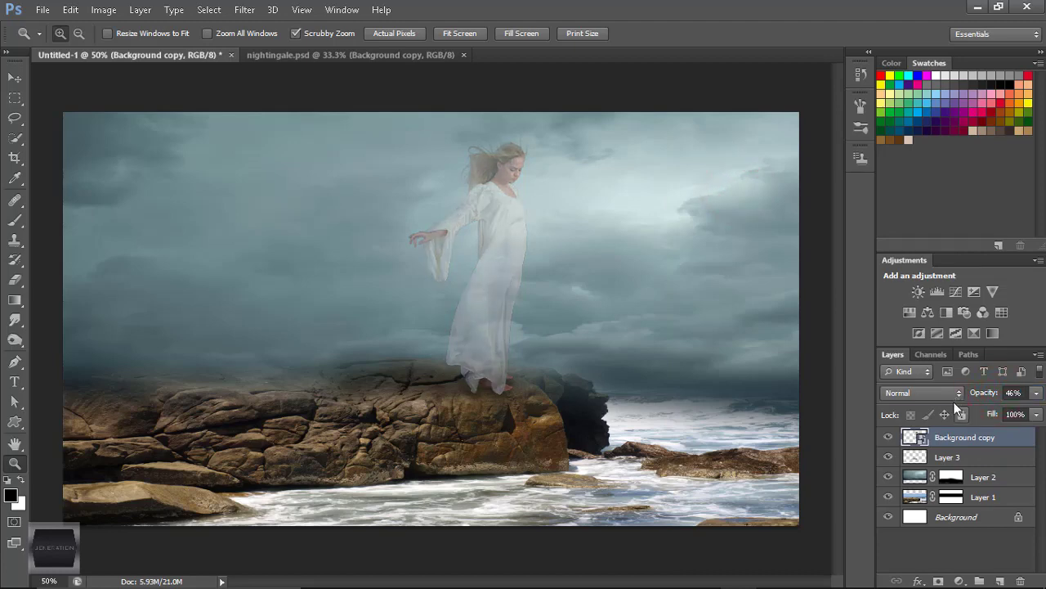
pyautogui.click(245, 10)
pyautogui.click(184, 303)
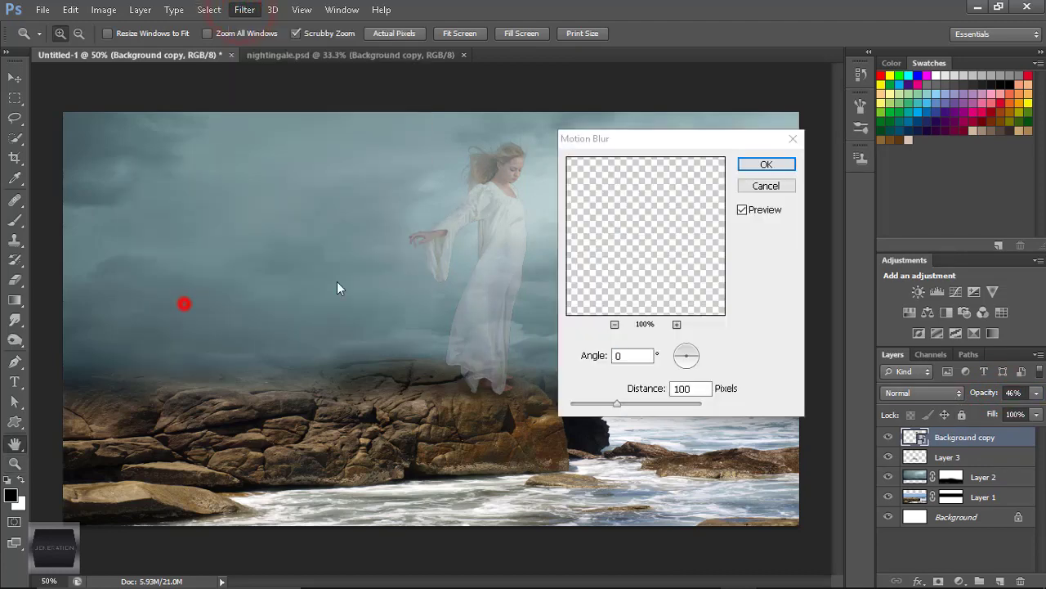
pyautogui.click(766, 164)
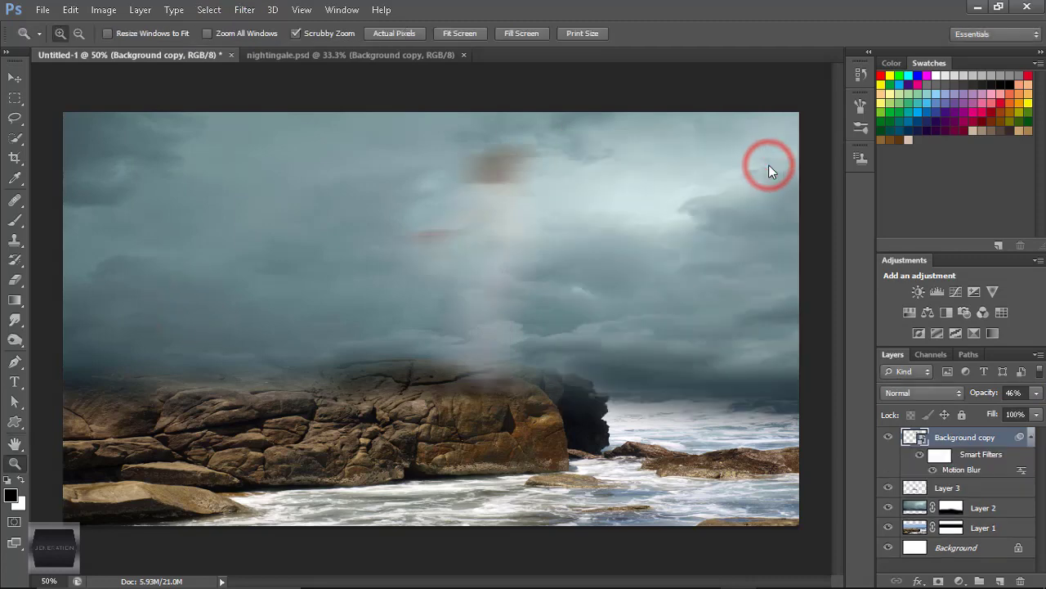
# Step: Apply Diffuse Glow from the Filter Gallery with graininess lowered to 1
pyautogui.click(245, 10)
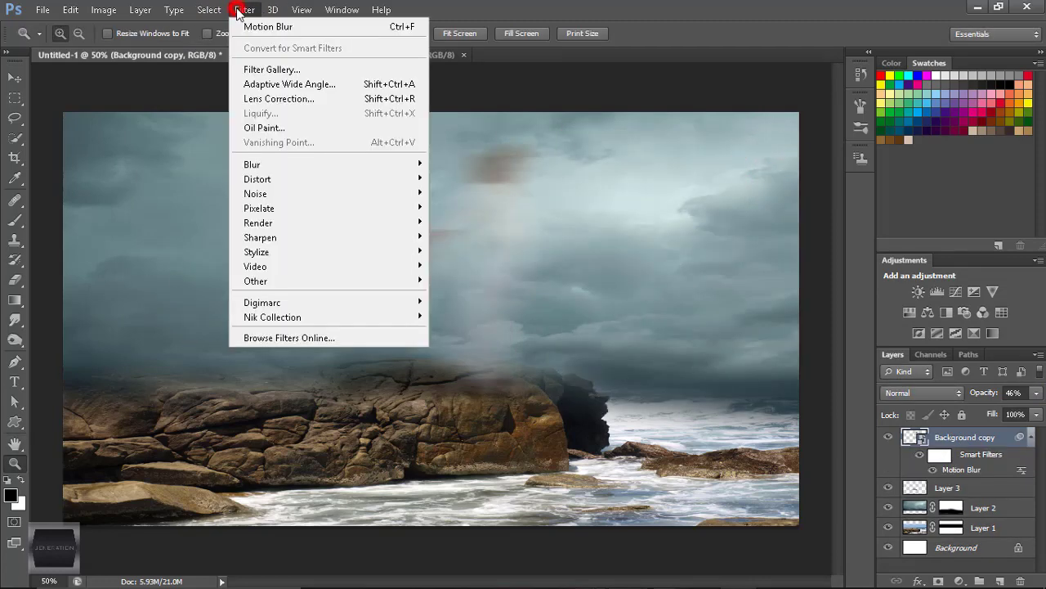
pyautogui.click(262, 70)
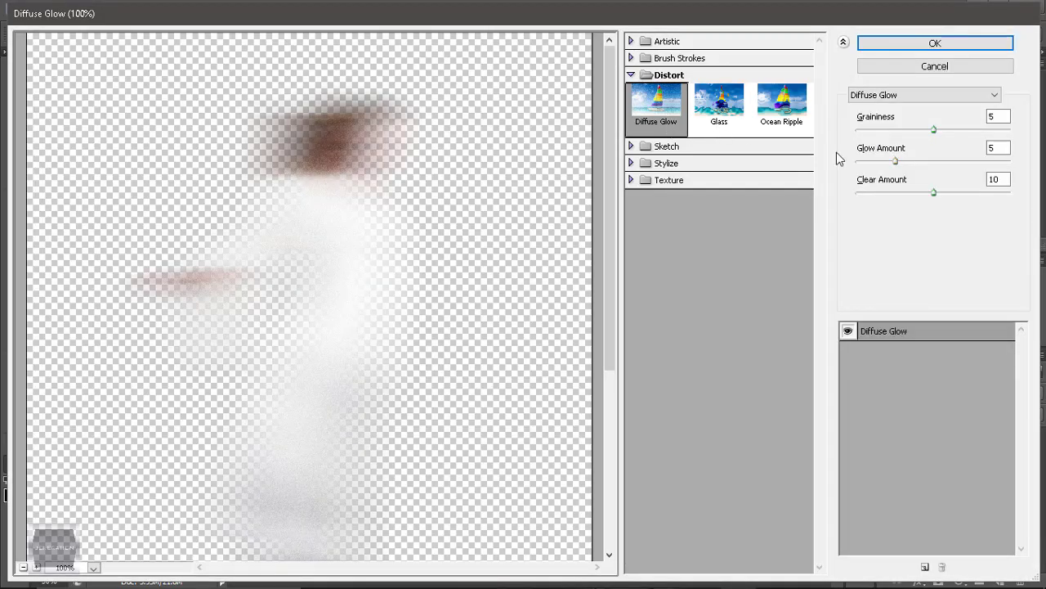
pyautogui.moveTo(932, 132); pyautogui.dragTo(883, 132)
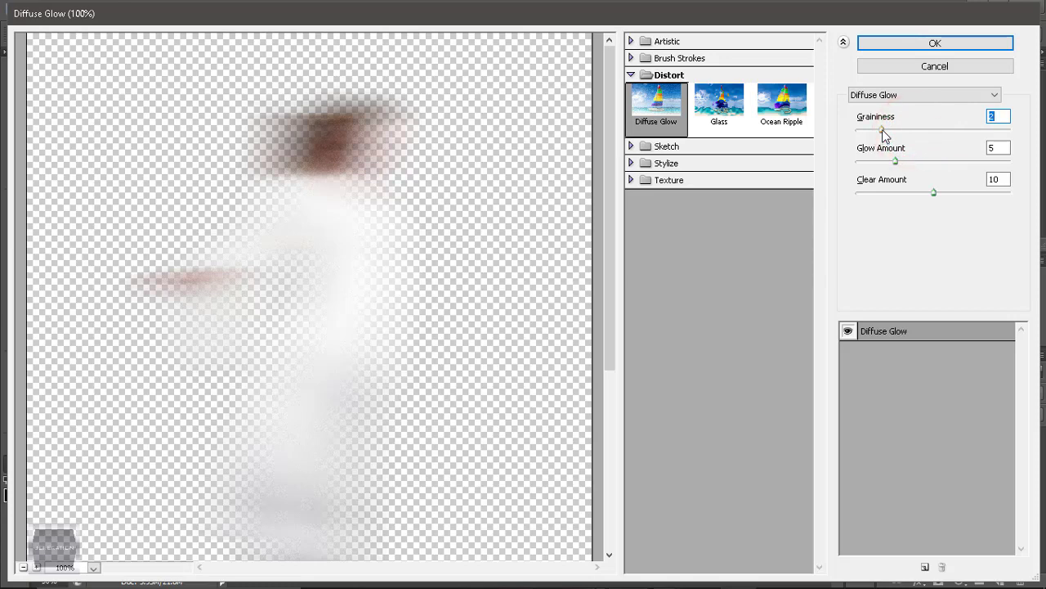
pyautogui.moveTo(882, 129); pyautogui.dragTo(874, 129)
pyautogui.click(895, 43)
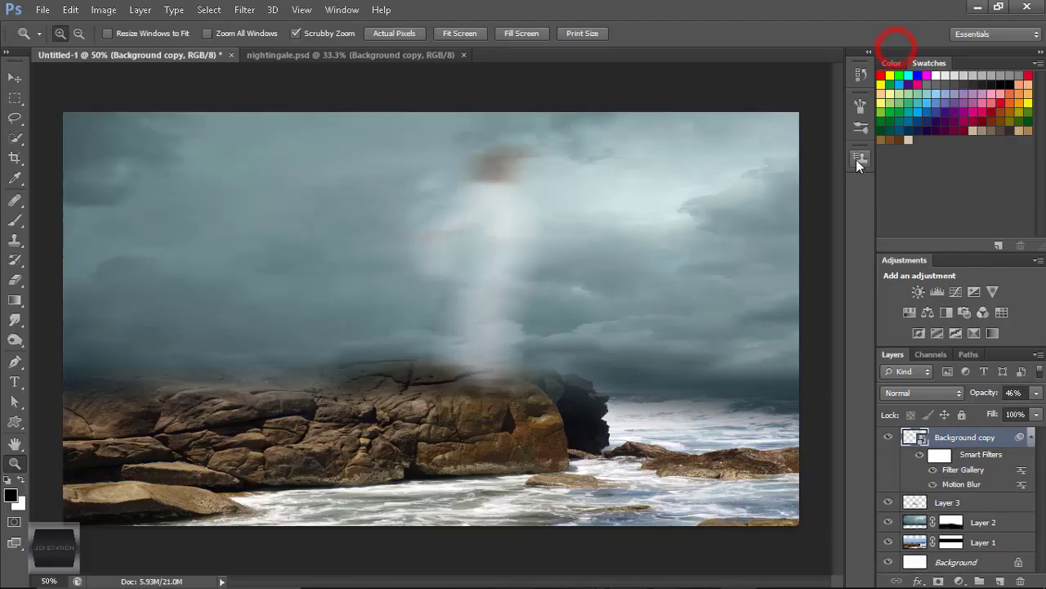
pyautogui.click(528, 336)
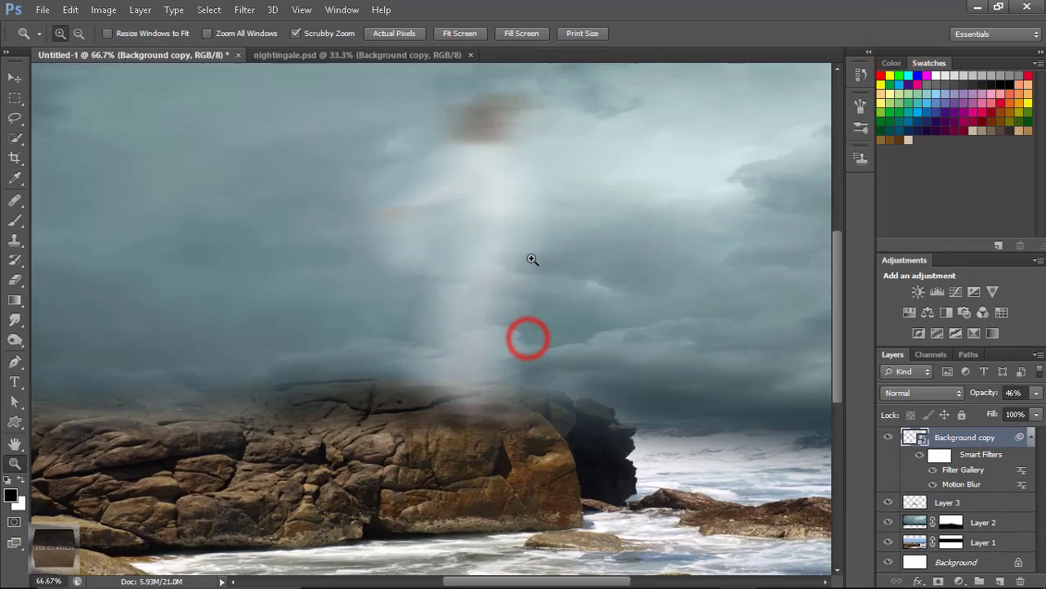
# Step: Paint black on the smart filter mask to restore the woman's head and body down to the rocks
pyautogui.click(14, 219)
pyautogui.click(939, 454)
pyautogui.scroll(1, 554, 358)
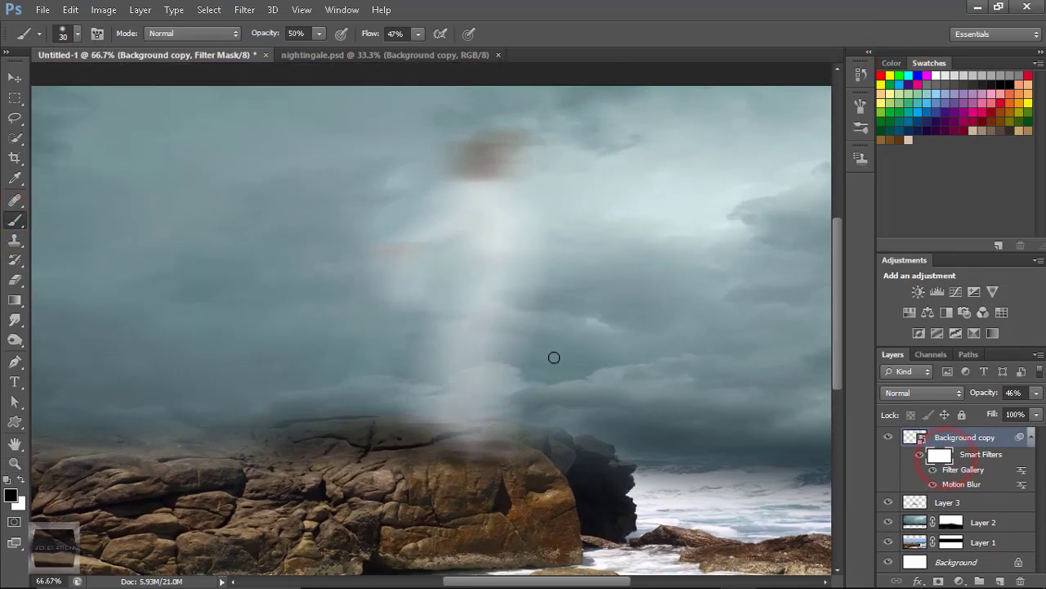
pyautogui.scroll(1, 554, 357)
pyautogui.click(504, 182)
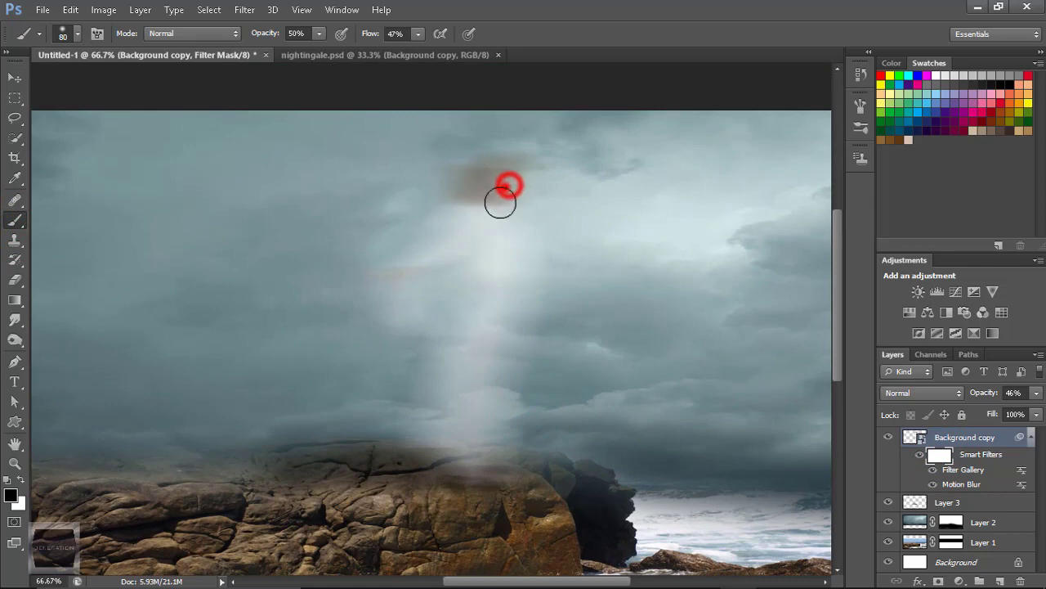
pyautogui.click(506, 214)
pyautogui.click(505, 254)
pyautogui.click(512, 330)
pyautogui.click(490, 374)
pyautogui.click(469, 385)
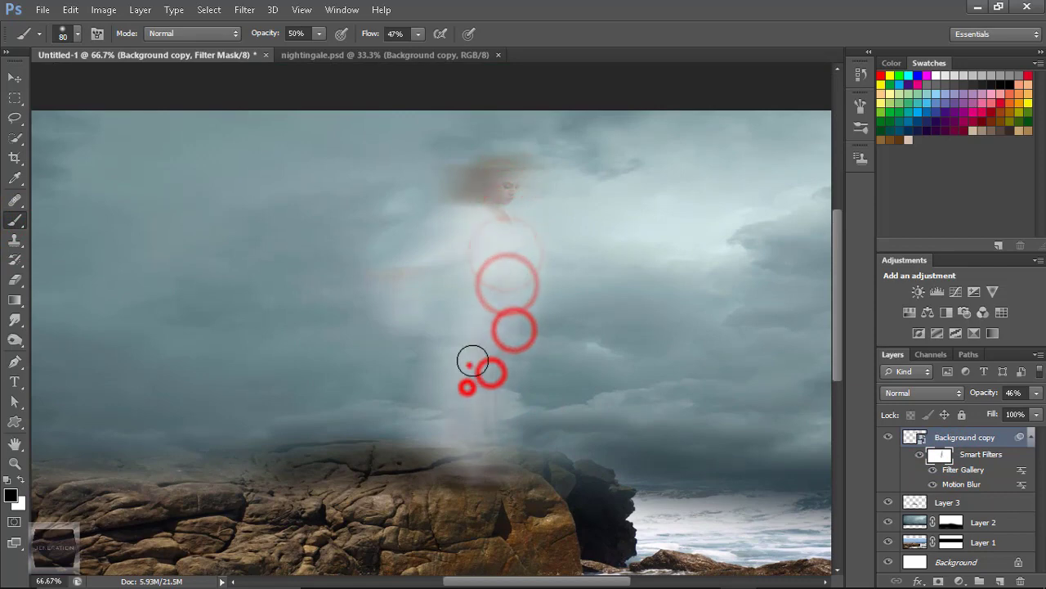
pyautogui.click(483, 287)
pyautogui.click(495, 268)
pyautogui.click(485, 189)
pyautogui.click(472, 224)
pyautogui.click(402, 281)
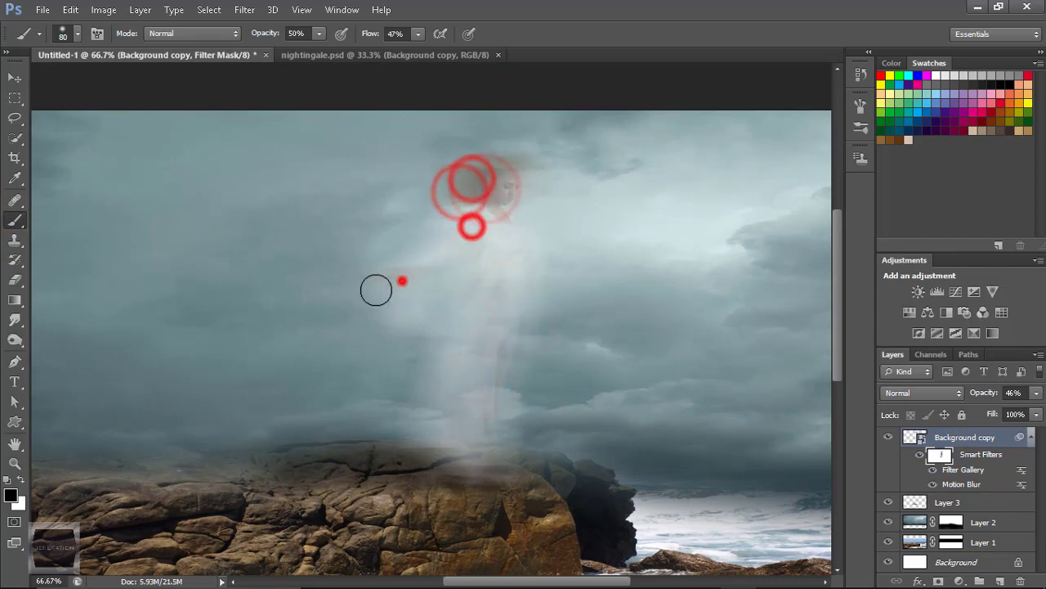
pyautogui.click(459, 246)
pyautogui.click(478, 288)
pyautogui.click(508, 192)
pyautogui.click(498, 330)
pyautogui.click(488, 417)
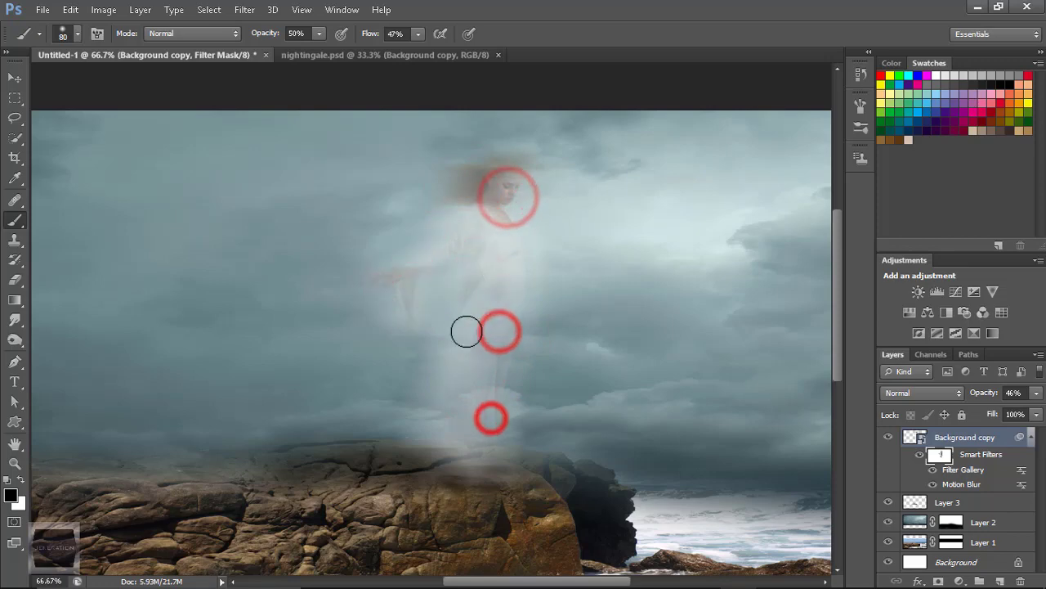
pyautogui.click(461, 349)
pyautogui.click(446, 419)
pyautogui.click(462, 448)
pyautogui.click(496, 409)
pyautogui.click(495, 441)
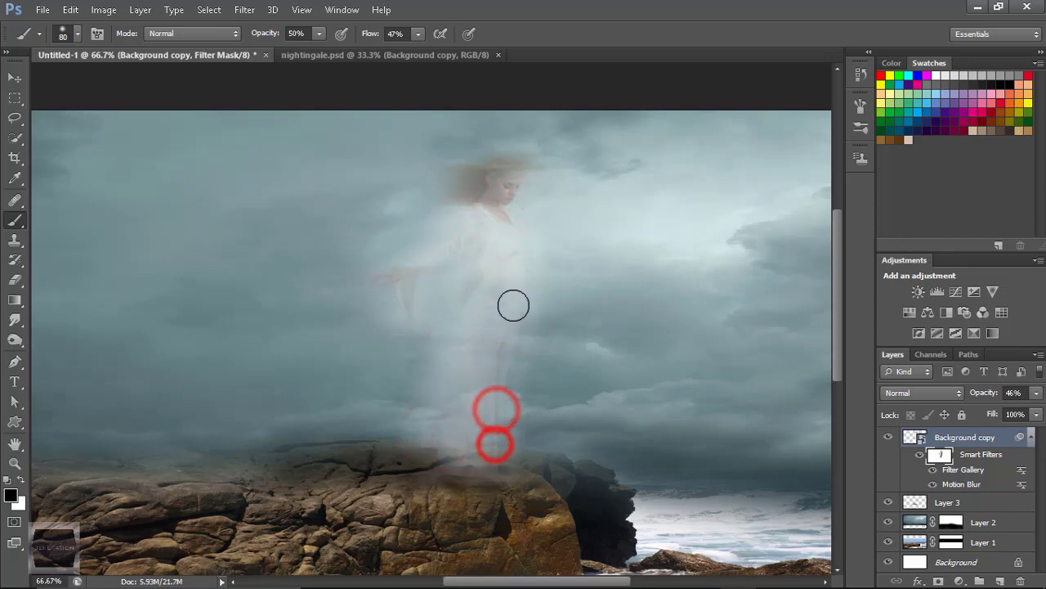
pyautogui.click(499, 333)
pyautogui.click(505, 285)
pyautogui.click(514, 239)
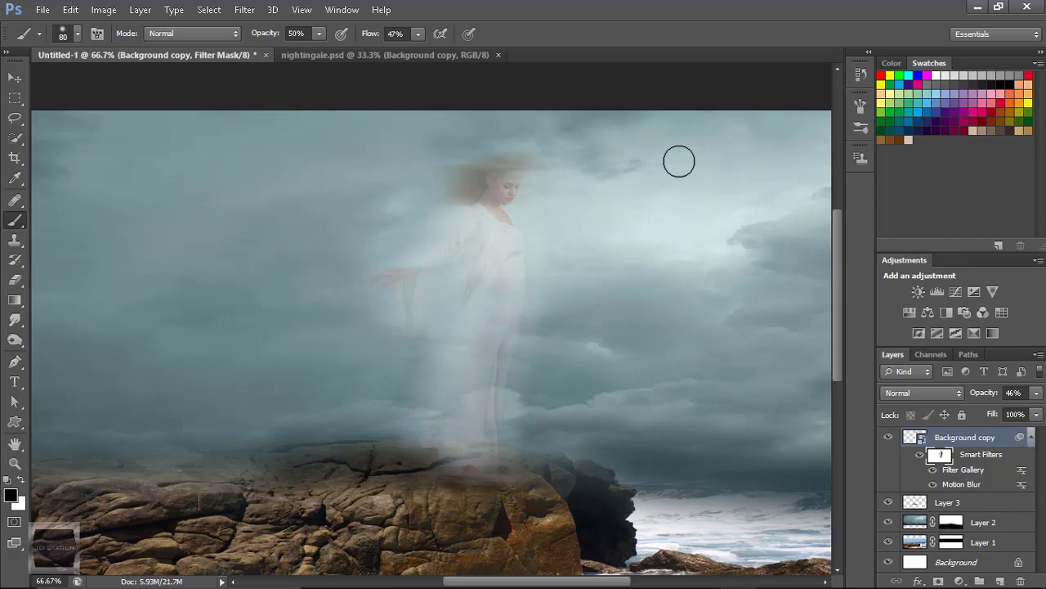
# Step: Paint more detail back into the figure's head, arm and lower body on the mask
pyautogui.click(479, 168)
pyautogui.click(401, 271)
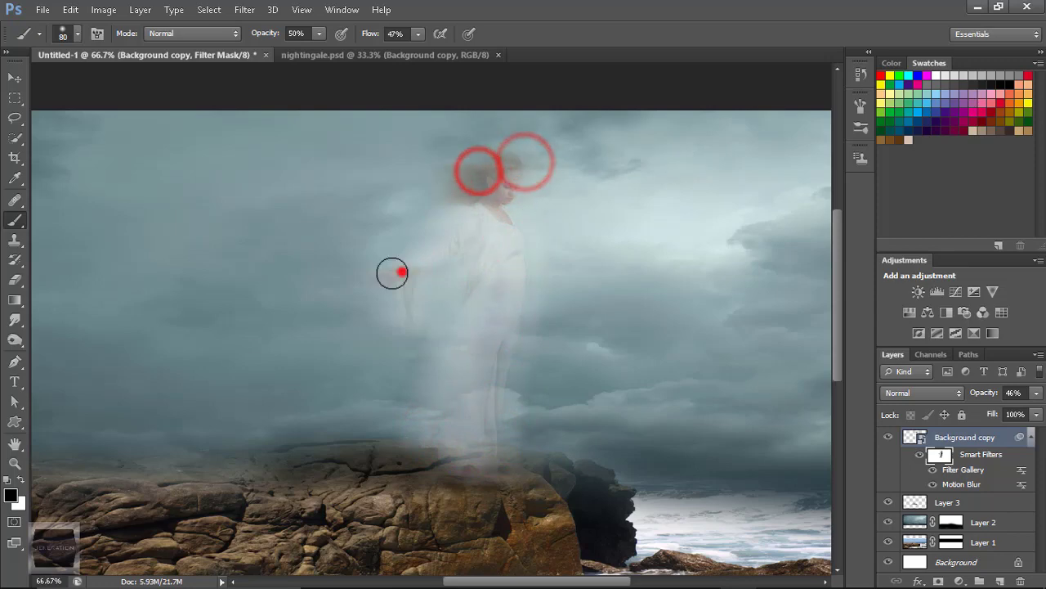
pyautogui.click(444, 245)
pyautogui.click(478, 295)
pyautogui.click(463, 376)
pyautogui.click(514, 285)
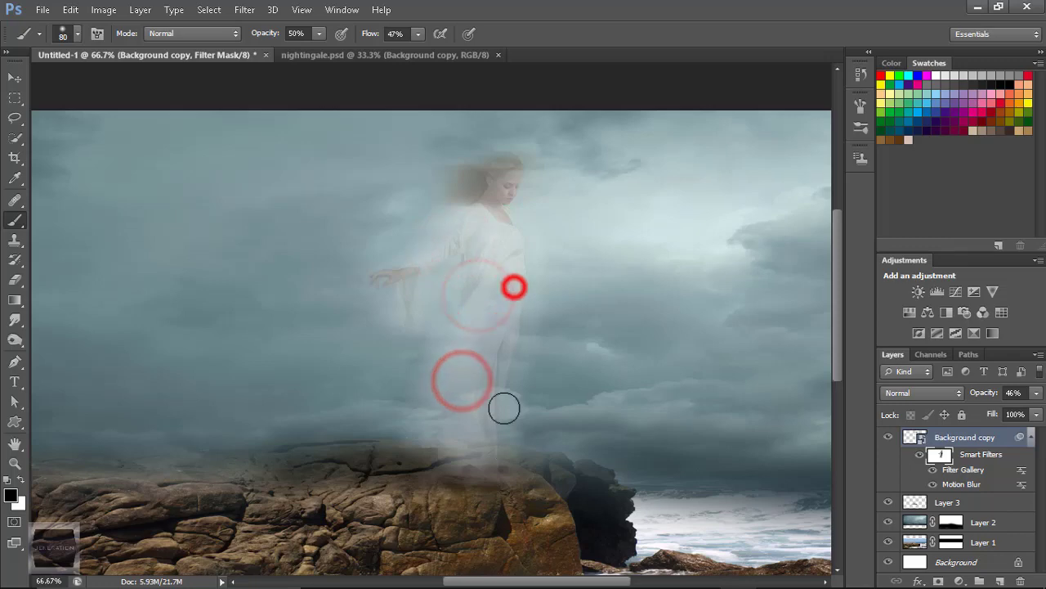
pyautogui.click(477, 262)
pyautogui.click(463, 405)
pyautogui.click(513, 181)
# Step: Raise the ghost layer's opacity to 54% and zoom back in on the figure
pyautogui.click(15, 463)
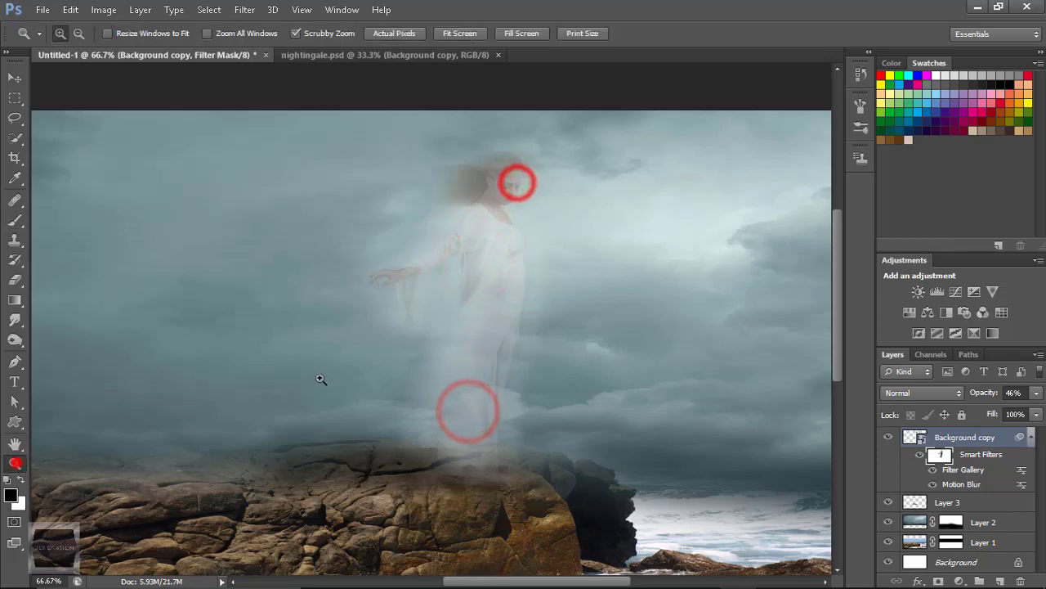
pyautogui.keyDown('alt'); pyautogui.click(352, 460); pyautogui.keyUp('alt')
pyautogui.moveTo(986, 397); pyautogui.dragTo(992, 396)
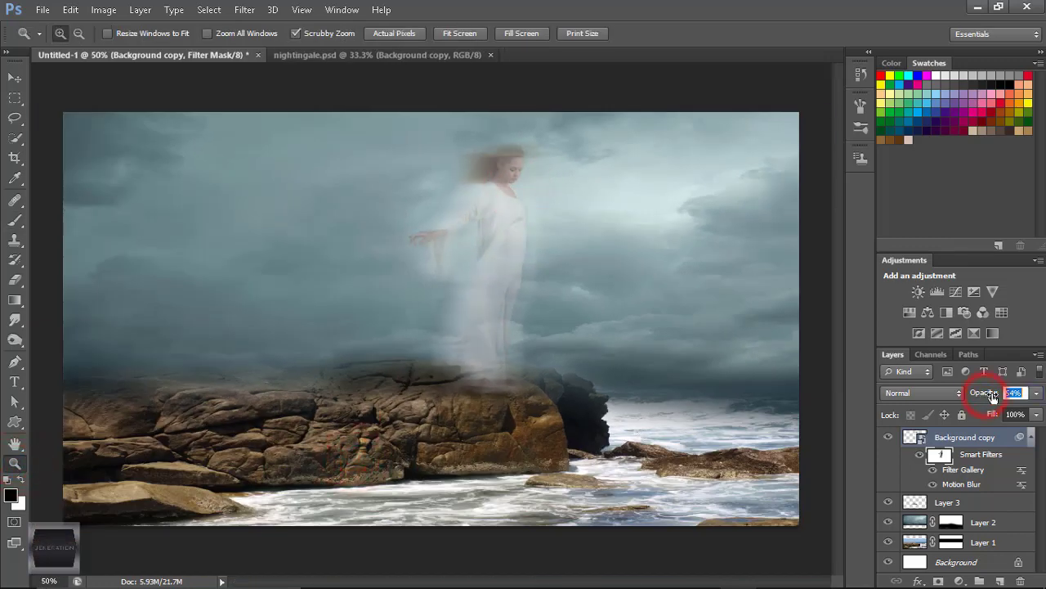
pyautogui.click(532, 247)
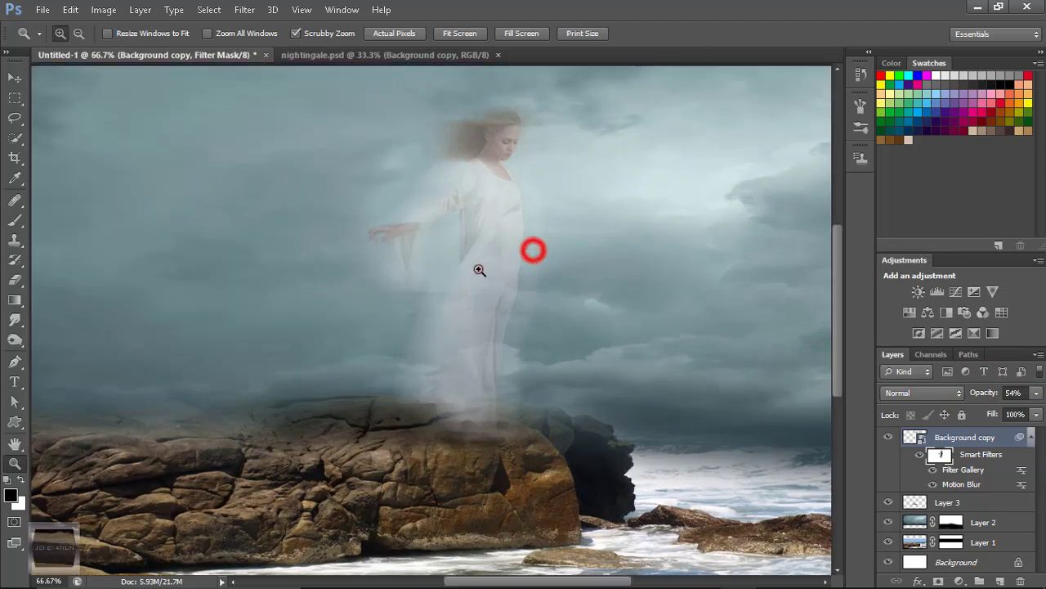
pyautogui.click(479, 269)
pyautogui.click(15, 219)
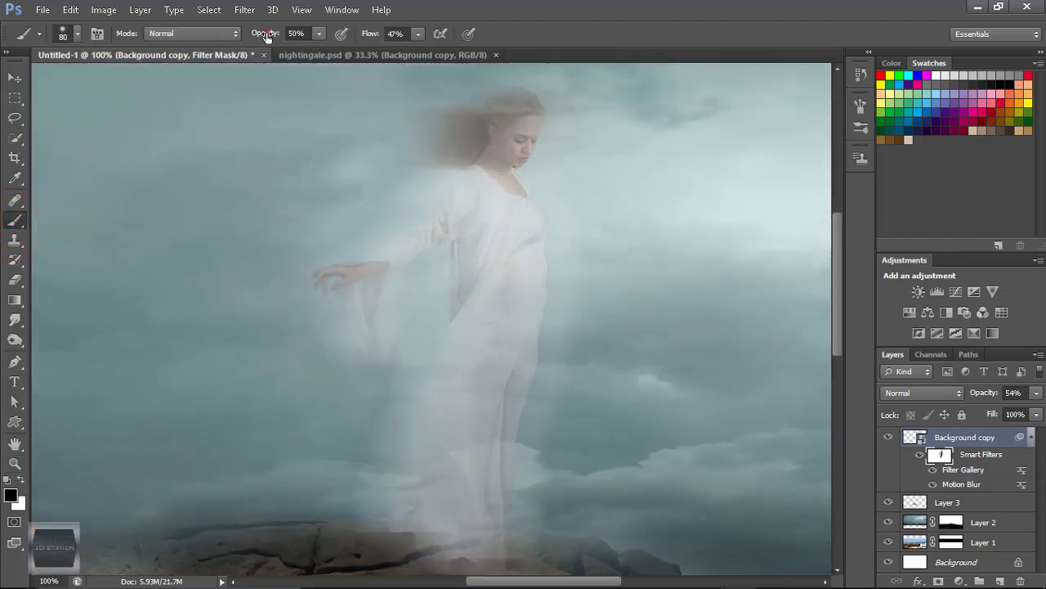
# Step: At 31% brush flow, paint blur back over the figure's head, arm, chest, legs and torso
pyautogui.moveTo(364, 36); pyautogui.dragTo(360, 36)
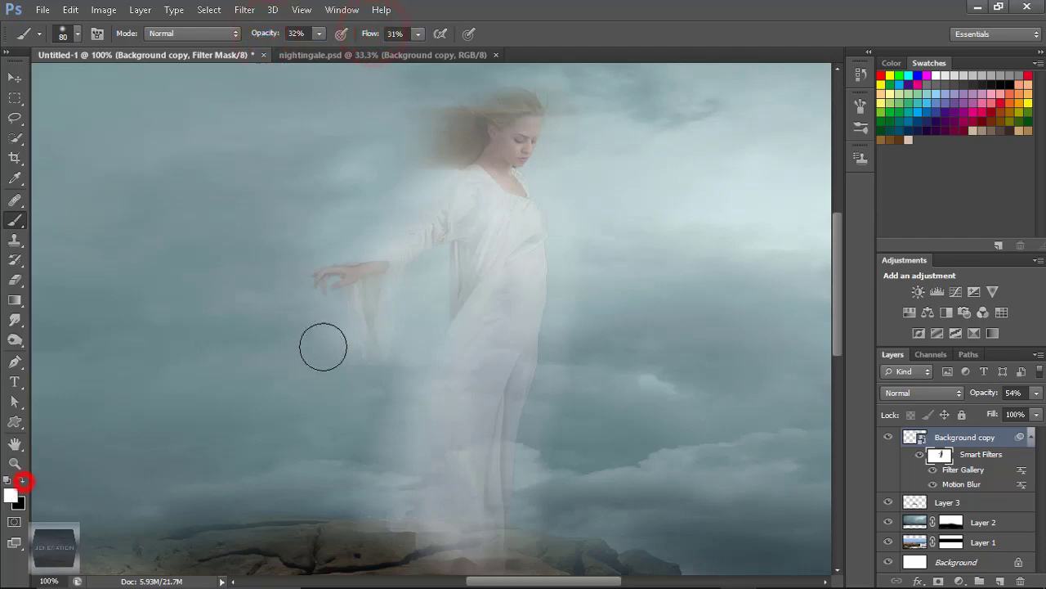
pyautogui.click(524, 139)
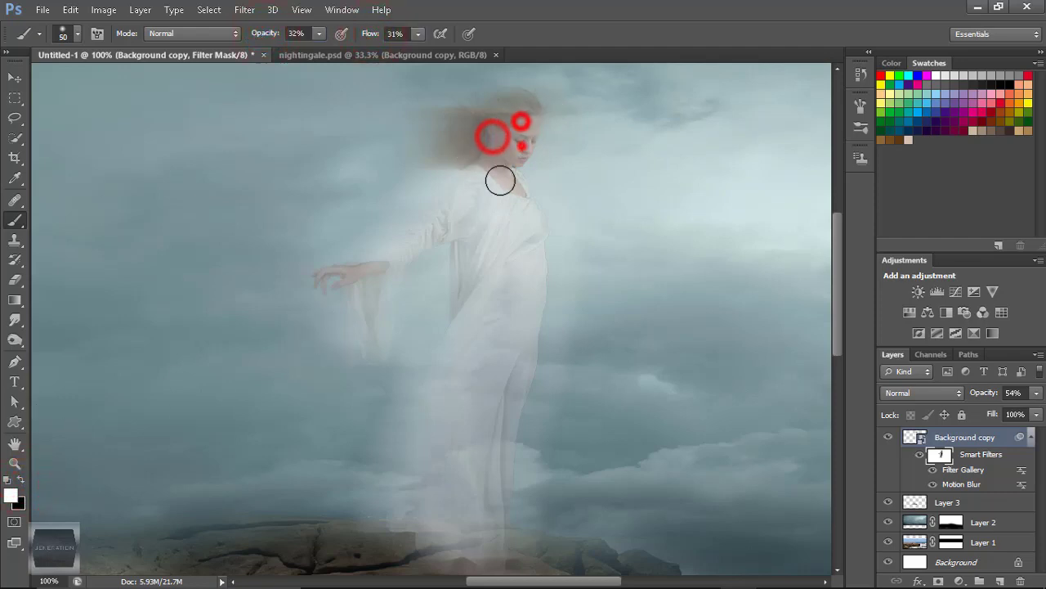
pyautogui.click(350, 278)
pyautogui.click(416, 252)
pyautogui.click(456, 228)
pyautogui.click(466, 280)
pyautogui.scroll(-2, 419, 303)
pyautogui.click(514, 428)
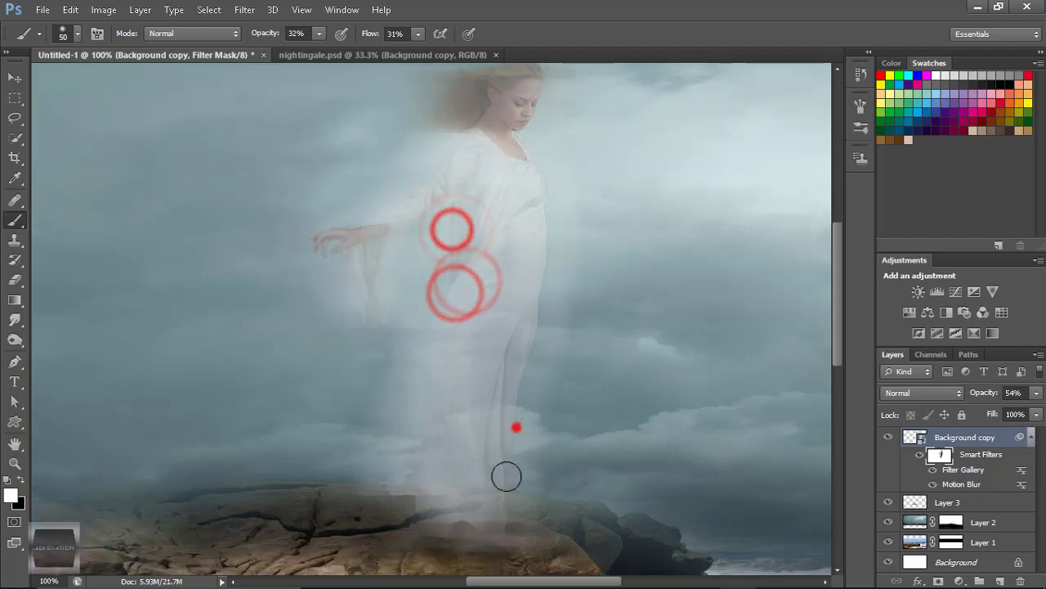
pyautogui.click(551, 207)
pyautogui.click(536, 146)
pyautogui.scroll(1, 540, 131)
pyautogui.click(519, 112)
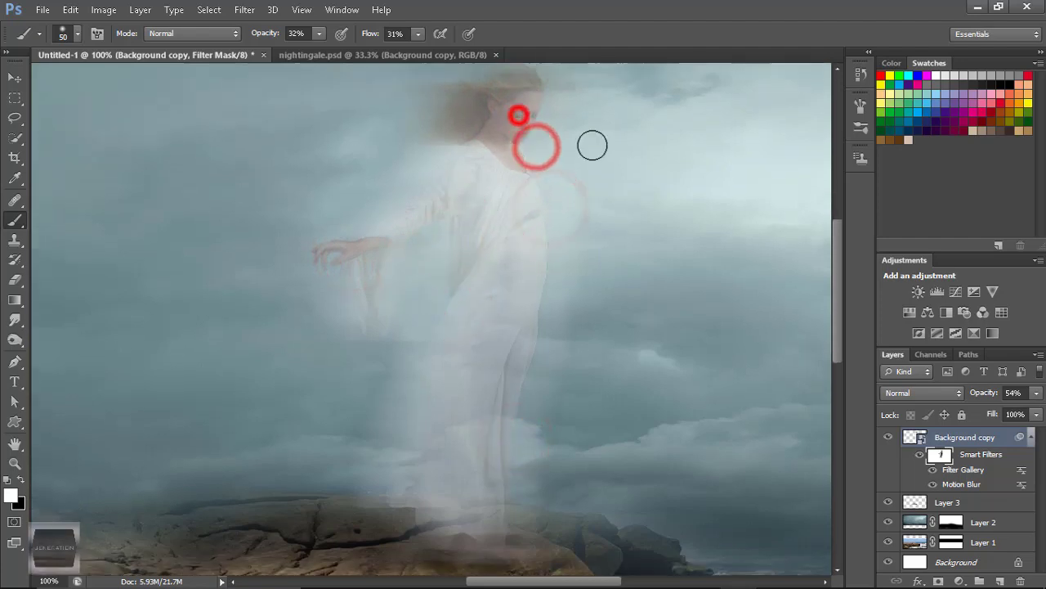
pyautogui.click(457, 104)
pyautogui.click(542, 89)
# Step: Keep softening the head, shoulder, hand, torso and waist areas on the smart filter mask
pyautogui.click(973, 456)
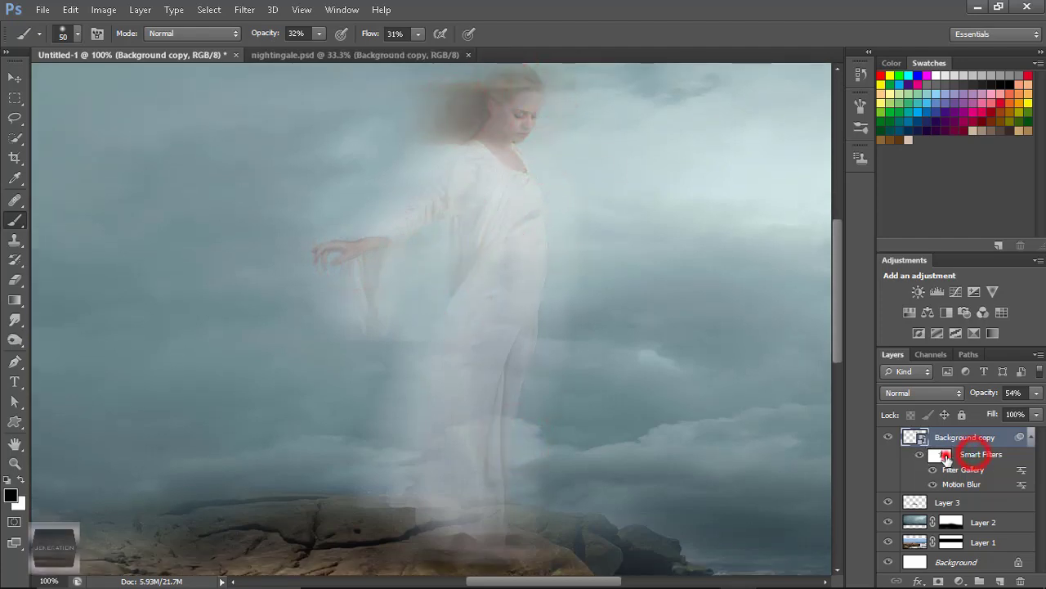
pyautogui.click(940, 454)
pyautogui.click(539, 108)
pyautogui.click(472, 128)
pyautogui.click(527, 93)
pyautogui.click(450, 166)
pyautogui.click(362, 236)
pyautogui.click(377, 247)
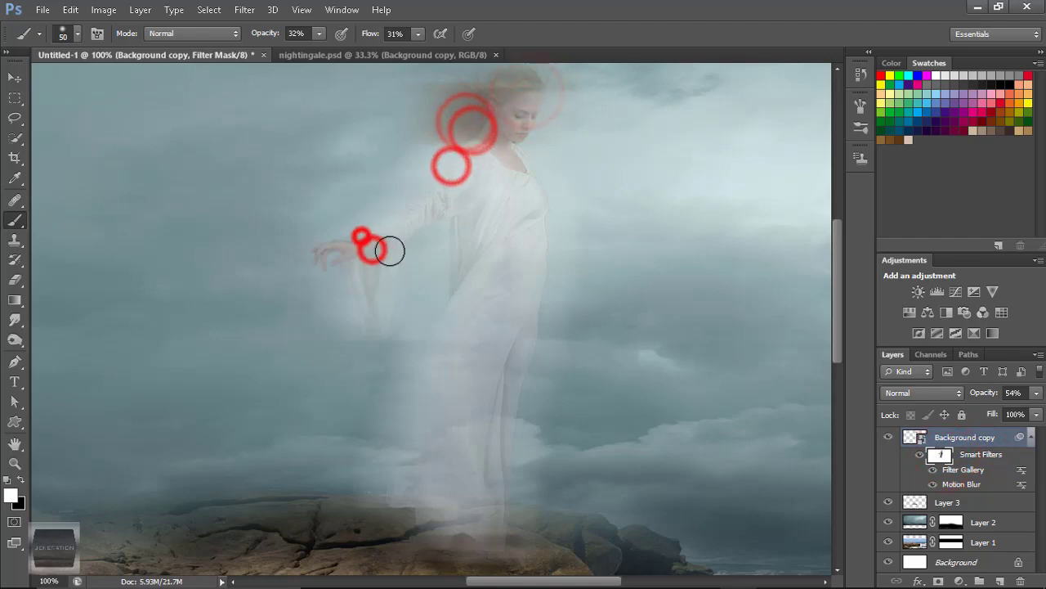
pyautogui.click(940, 454)
pyautogui.click(457, 267)
pyautogui.click(450, 248)
pyautogui.click(451, 212)
pyautogui.click(547, 269)
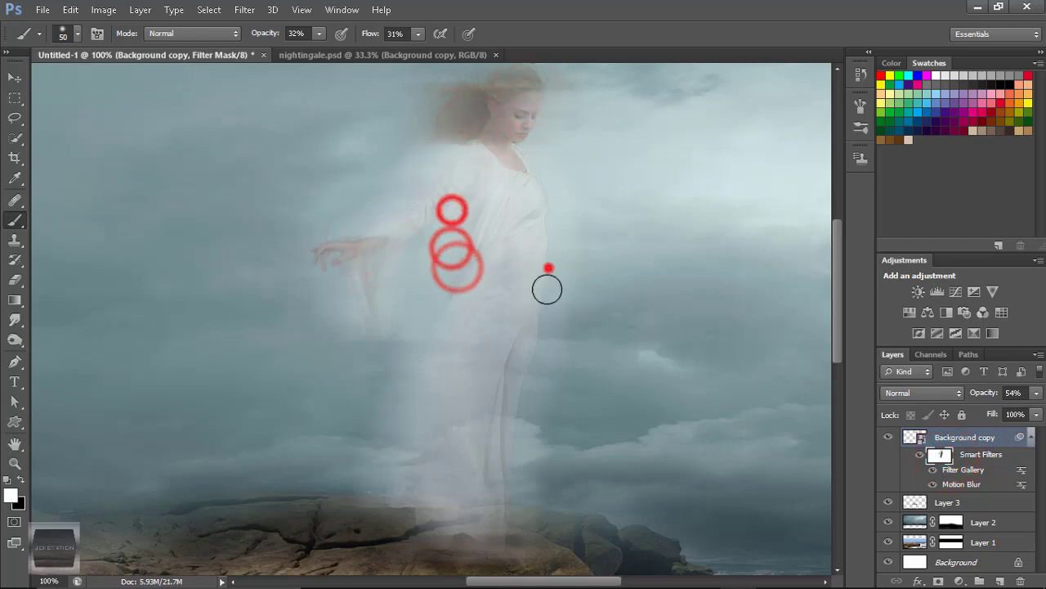
pyautogui.click(535, 335)
pyautogui.click(542, 251)
# Step: Toggle the Smart Filters to compare before and after, then return to white paint on the mask
pyautogui.press('x')
pyautogui.click(916, 457)
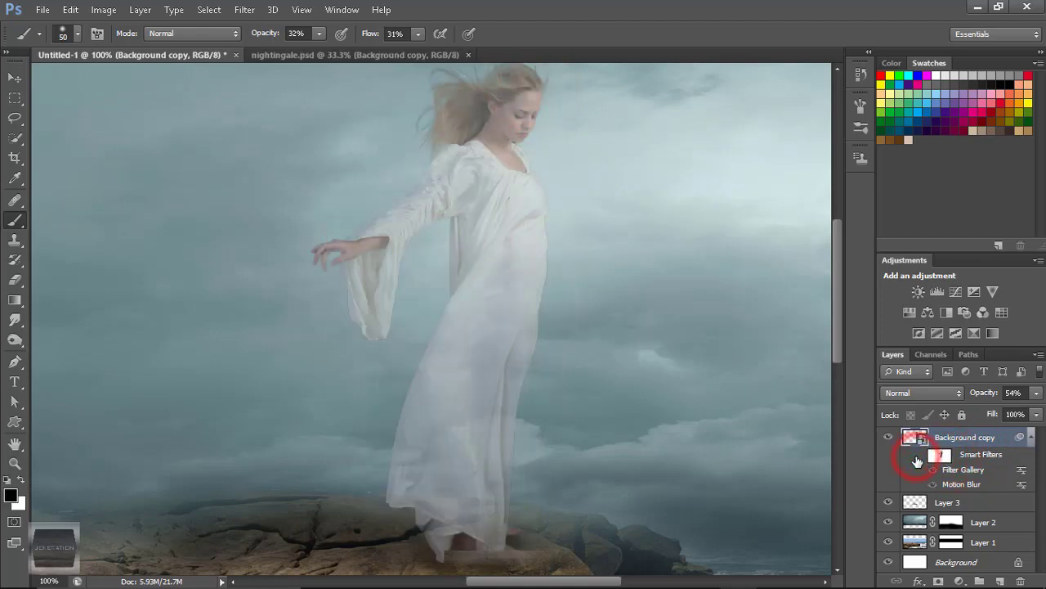
pyautogui.click(917, 458)
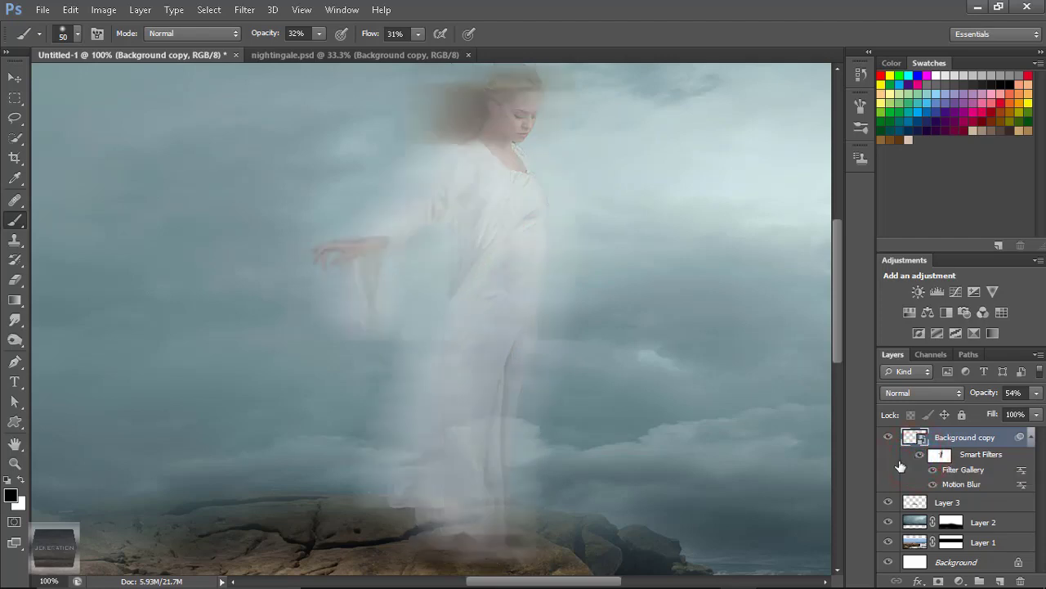
pyautogui.click(942, 458)
pyautogui.press('x')
pyautogui.click(520, 105)
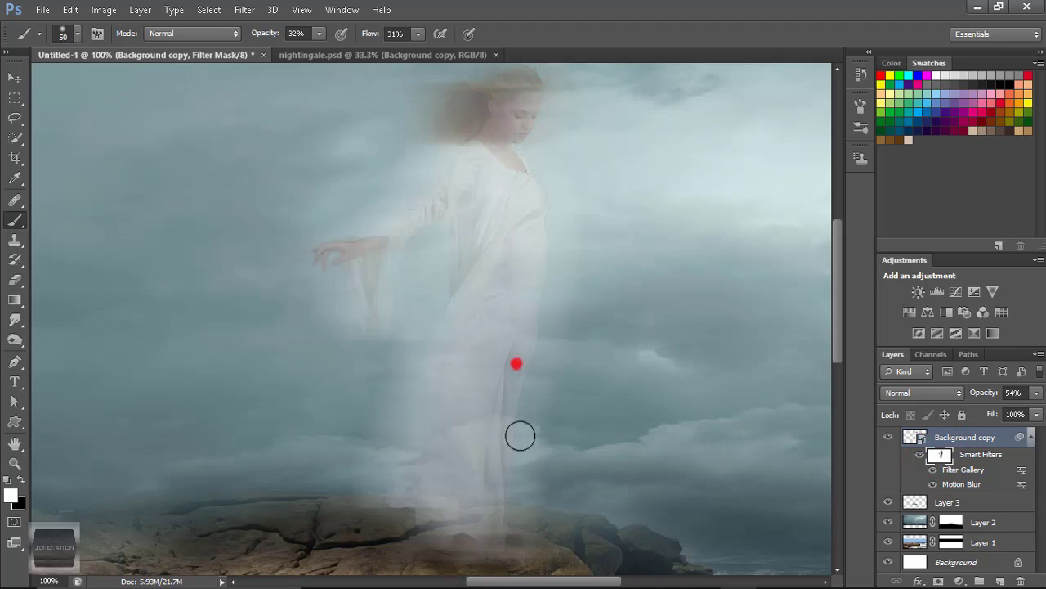
# Step: Paint black on the mask to bring back detail in the woman's face, body and hand
pyautogui.click(13, 463)
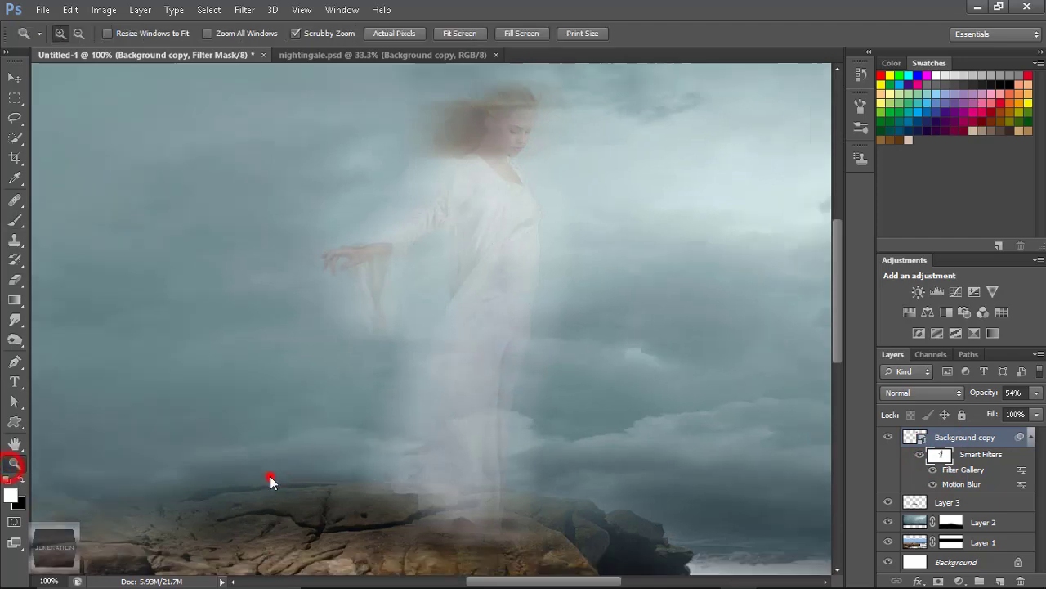
pyautogui.keyDown('alt'); pyautogui.click(270, 475); pyautogui.keyUp('alt')
pyautogui.rightClick(347, 435)
pyautogui.click(401, 521)
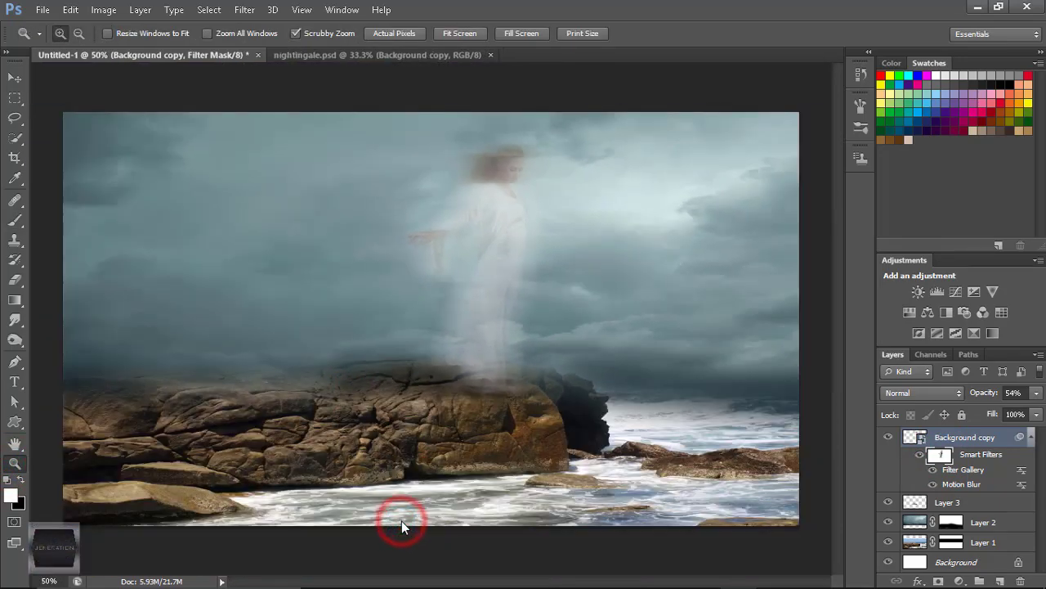
pyautogui.click(534, 254)
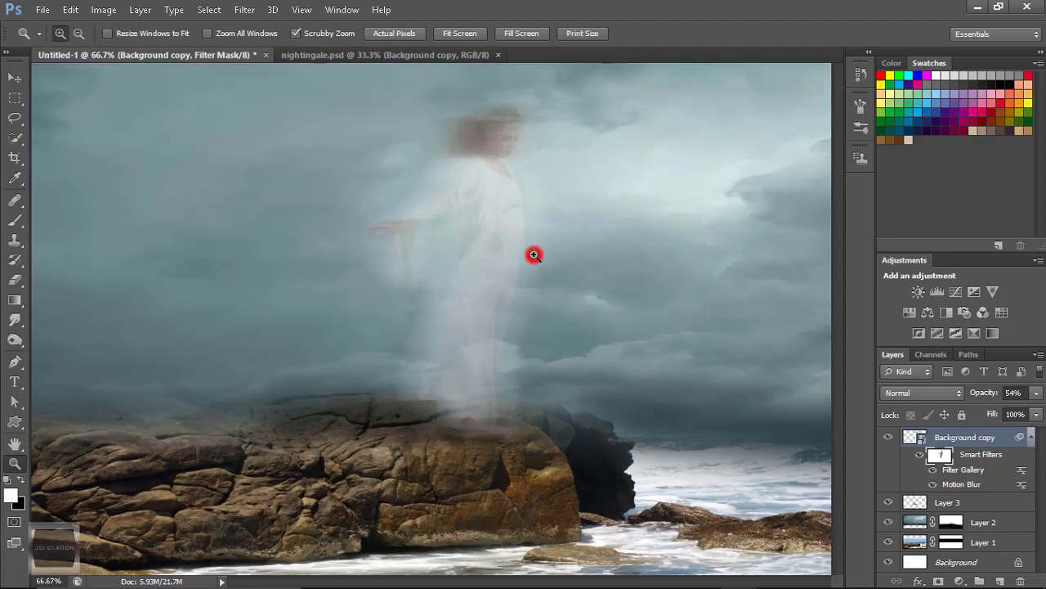
pyautogui.click(23, 479)
pyautogui.click(14, 220)
pyautogui.moveTo(488, 156); pyautogui.dragTo(498, 144)
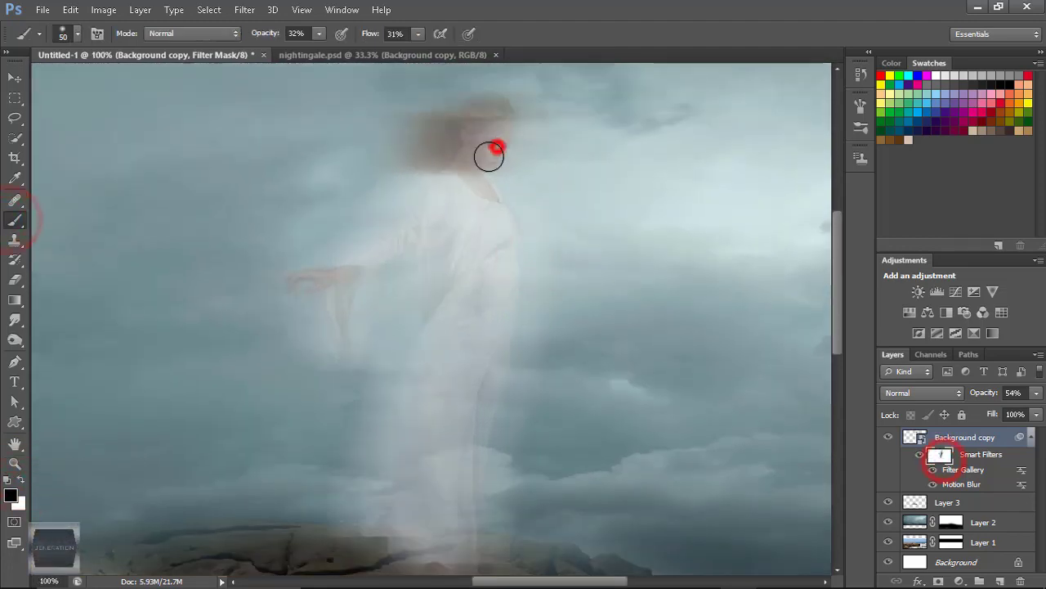
pyautogui.click(495, 322)
pyautogui.click(495, 133)
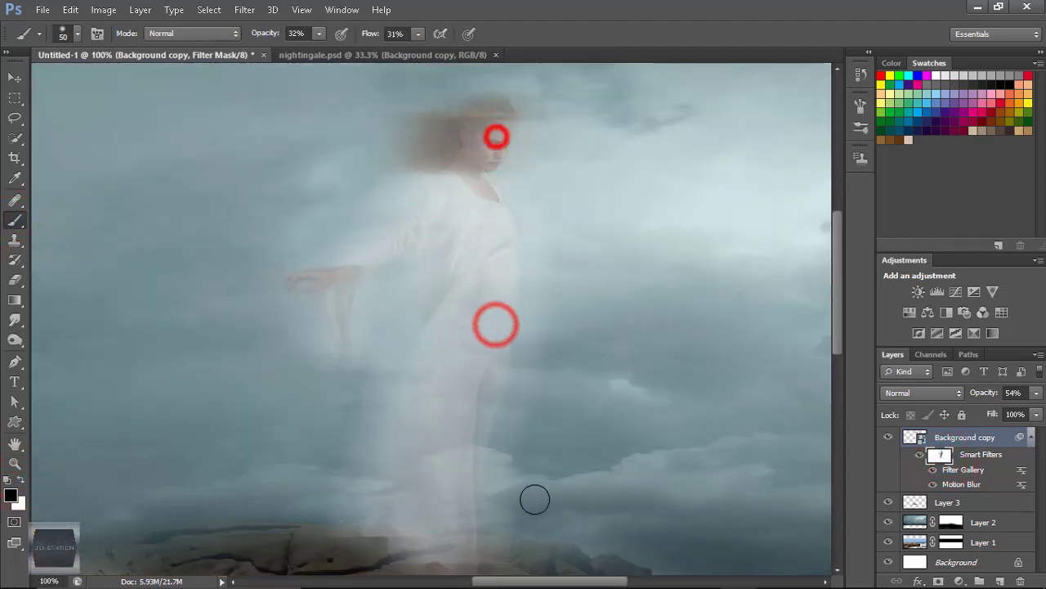
pyautogui.click(384, 128)
pyautogui.click(338, 273)
# Step: Zoom out to the full composition and set the ghost layer's opacity to 56%
pyautogui.click(15, 463)
pyautogui.rightClick(253, 402)
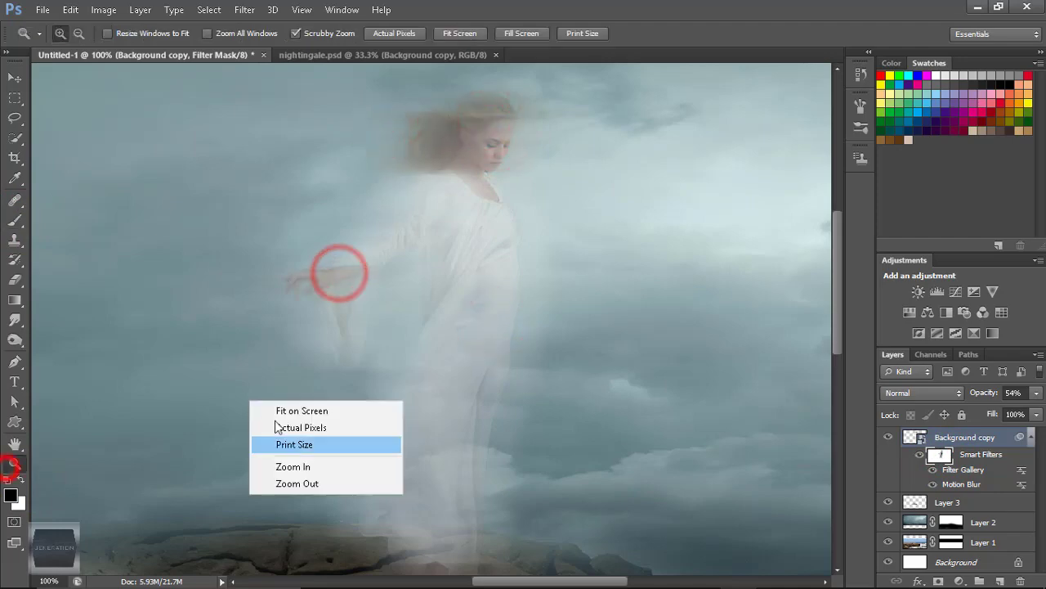
pyautogui.click(297, 483)
pyautogui.keyDown('alt'); pyautogui.click(403, 524); pyautogui.keyUp('alt')
pyautogui.click(978, 396)
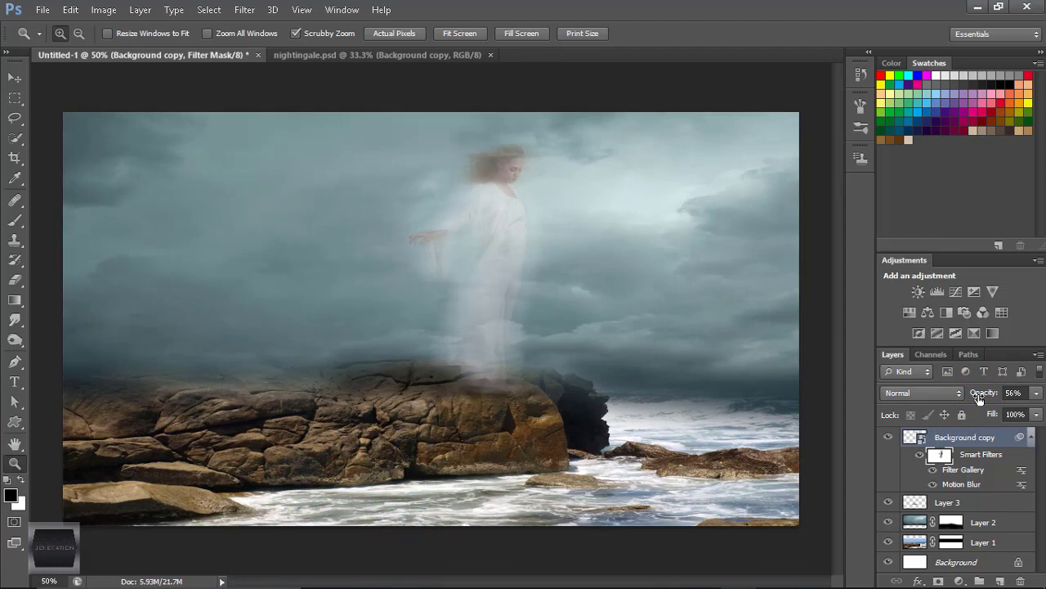
# Step: Add a #8fafbb pale blue-grey Solid Color fill in Color mode, clipped to the ghost layer
pyautogui.click(958, 581)
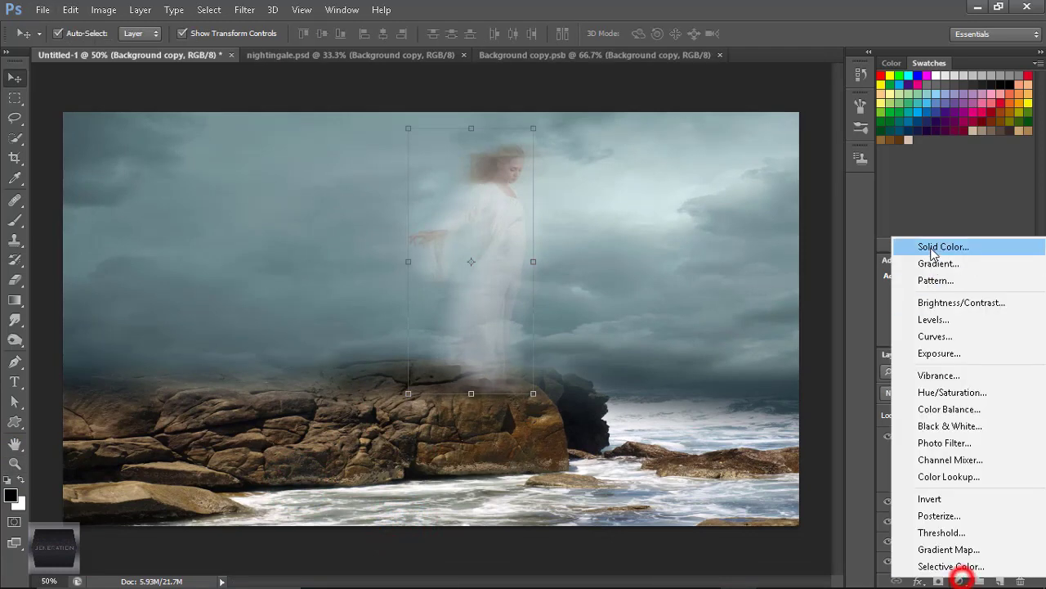
pyautogui.click(940, 243)
pyautogui.moveTo(681, 91); pyautogui.dragTo(601, 103)
pyautogui.click(585, 299)
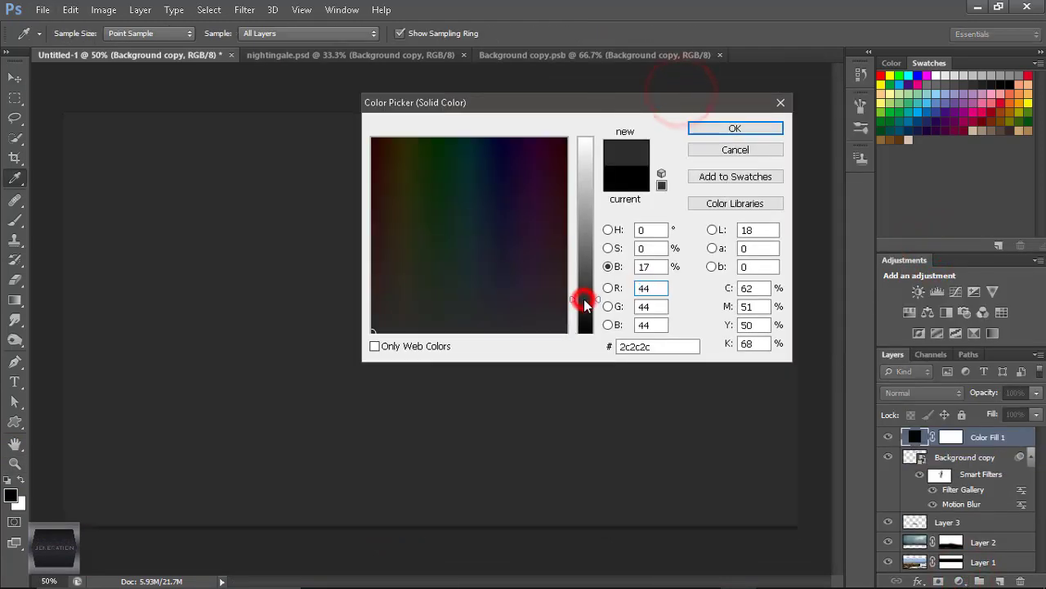
pyautogui.click(485, 225)
pyautogui.click(585, 188)
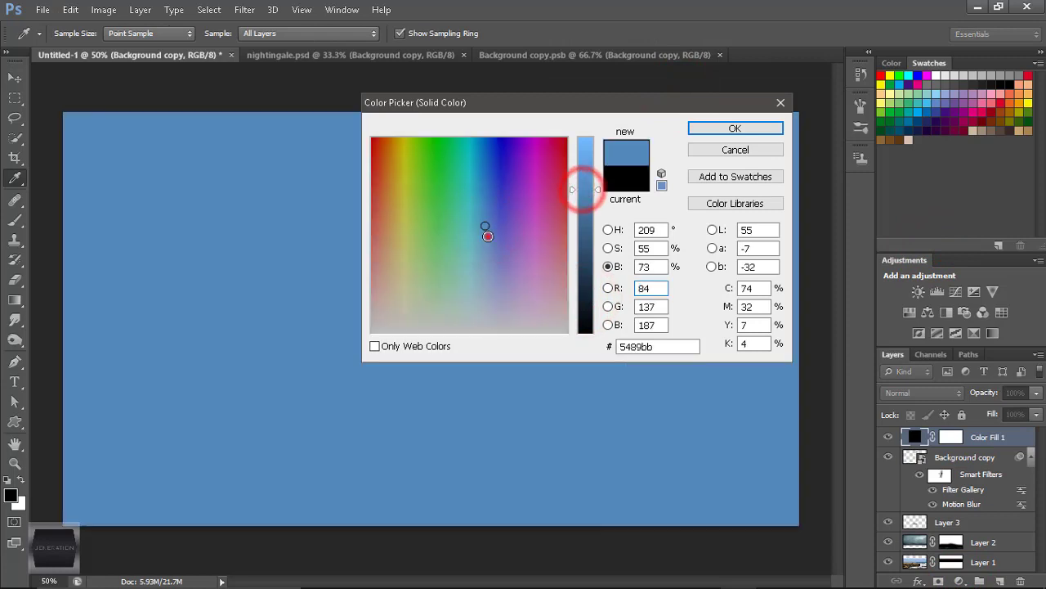
pyautogui.moveTo(486, 234); pyautogui.dragTo(478, 285)
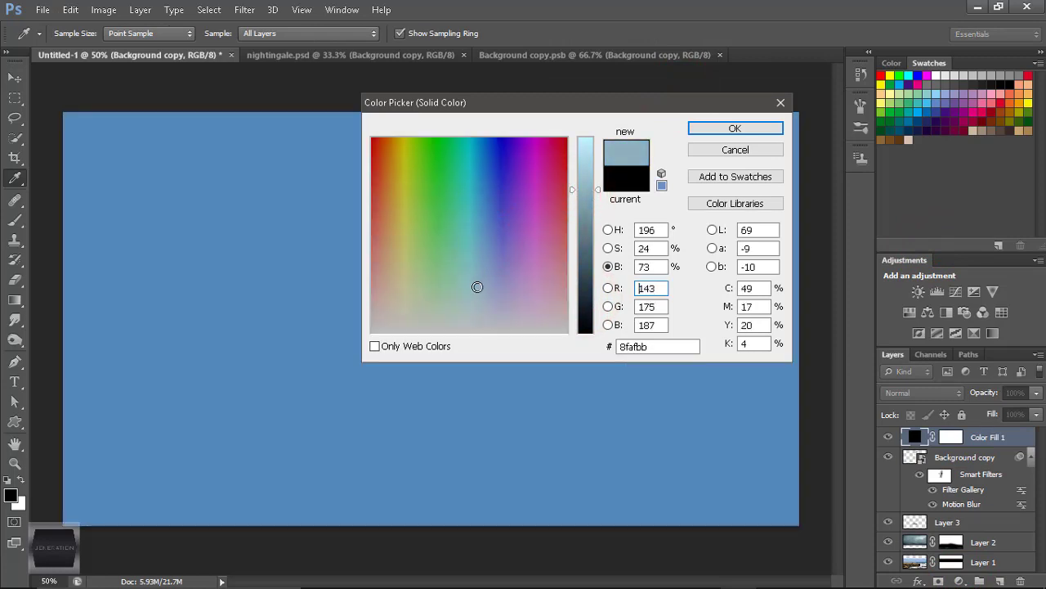
pyautogui.click(735, 128)
pyautogui.click(924, 392)
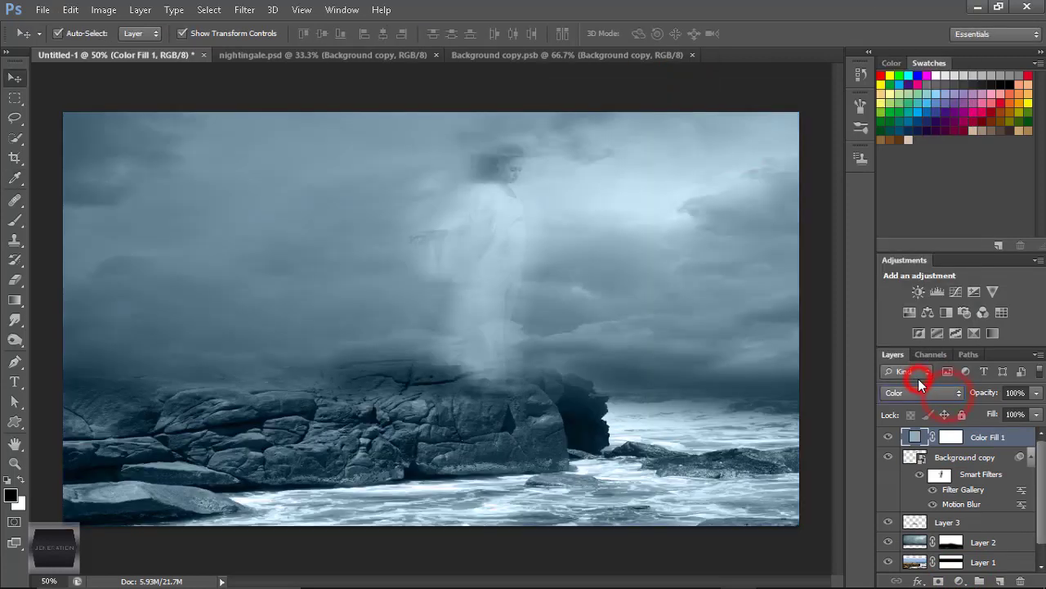
pyautogui.moveTo(991, 393); pyautogui.dragTo(946, 392)
pyautogui.keyDown('alt'); pyautogui.click(995, 442); pyautogui.keyUp('alt')
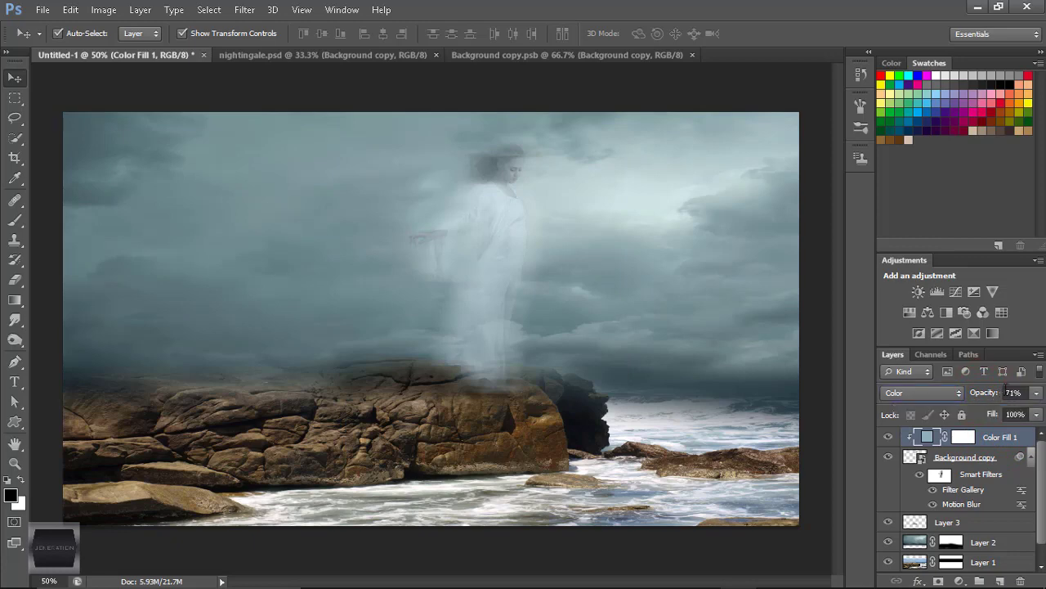
# Step: Clip Hue/Saturation (-60) and Color Balance (Cyan-Red -24, Yellow-Blue -11) to Layer 1
pyautogui.scroll(-1, 983, 462)
pyautogui.click(973, 545)
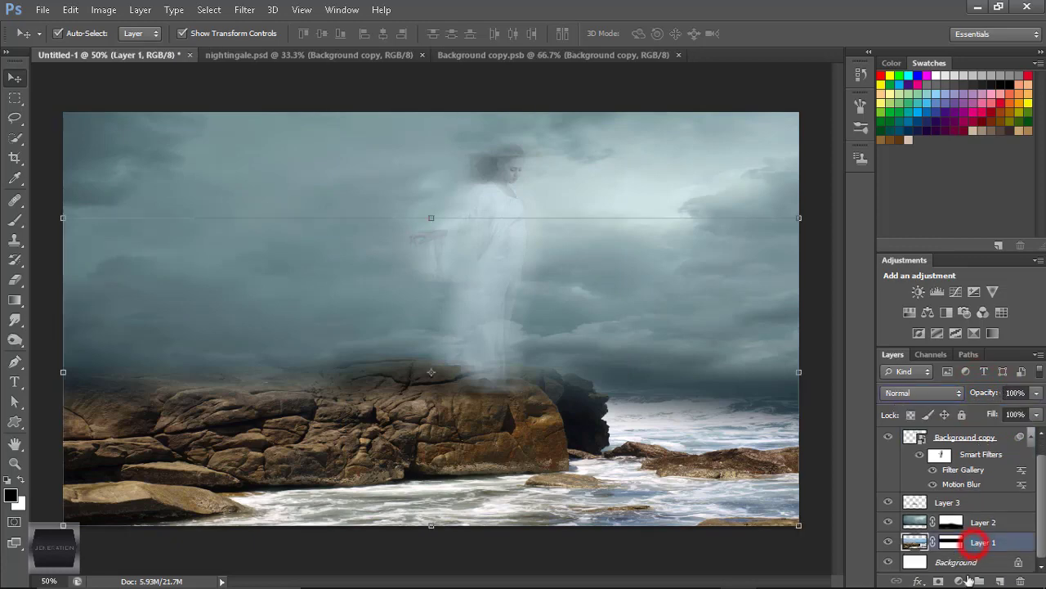
pyautogui.click(960, 580)
pyautogui.click(946, 380)
pyautogui.click(814, 544)
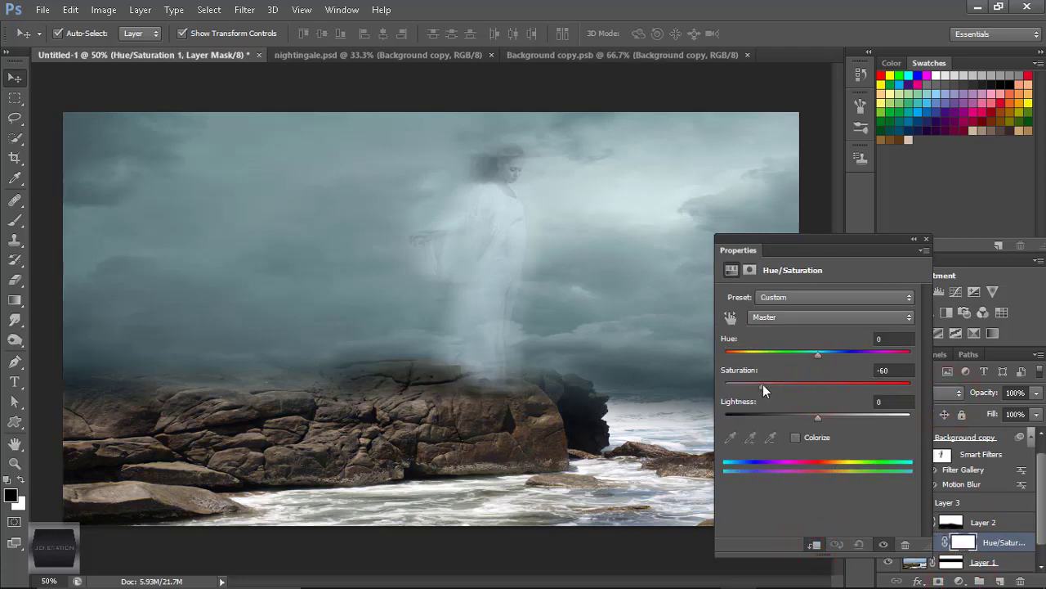
pyautogui.click(926, 238)
pyautogui.click(960, 581)
pyautogui.click(952, 415)
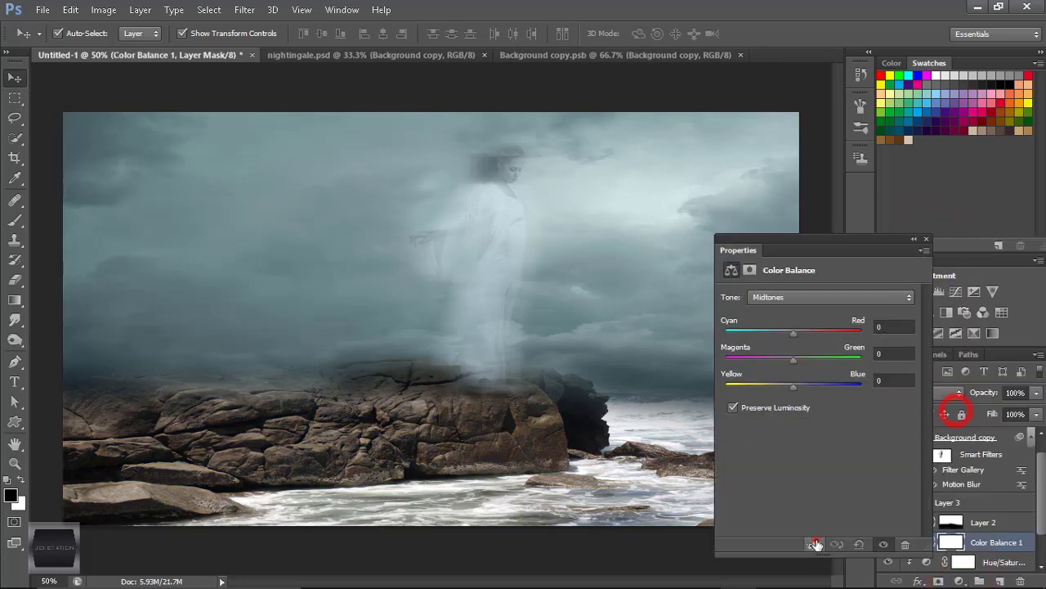
pyautogui.click(815, 543)
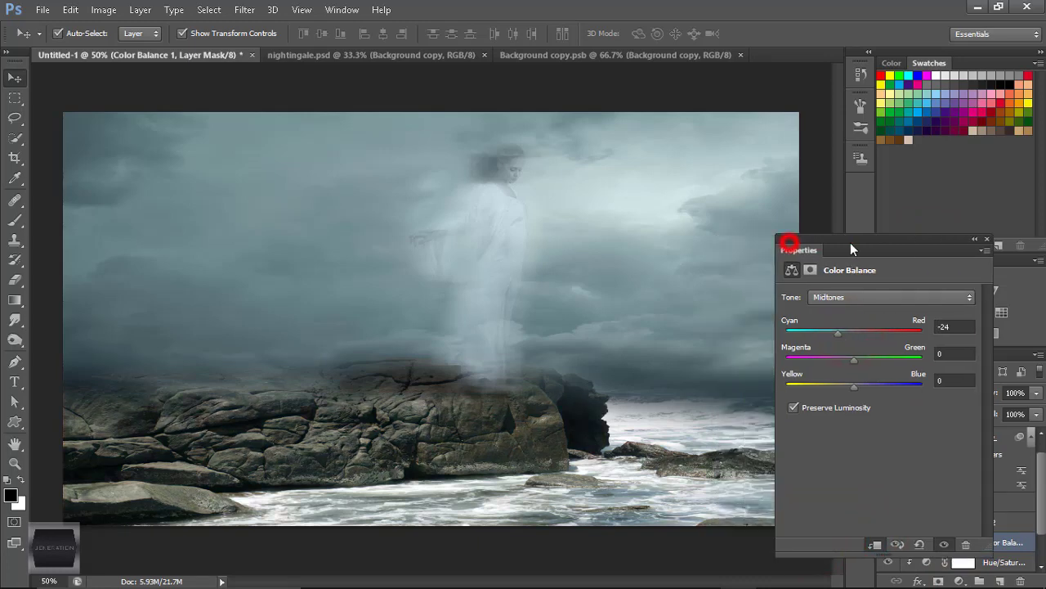
pyautogui.moveTo(790, 249)
pyautogui.mouseDown()
pyautogui.moveTo(818, 252)
pyautogui.moveTo(687, 295)
pyautogui.mouseUp()
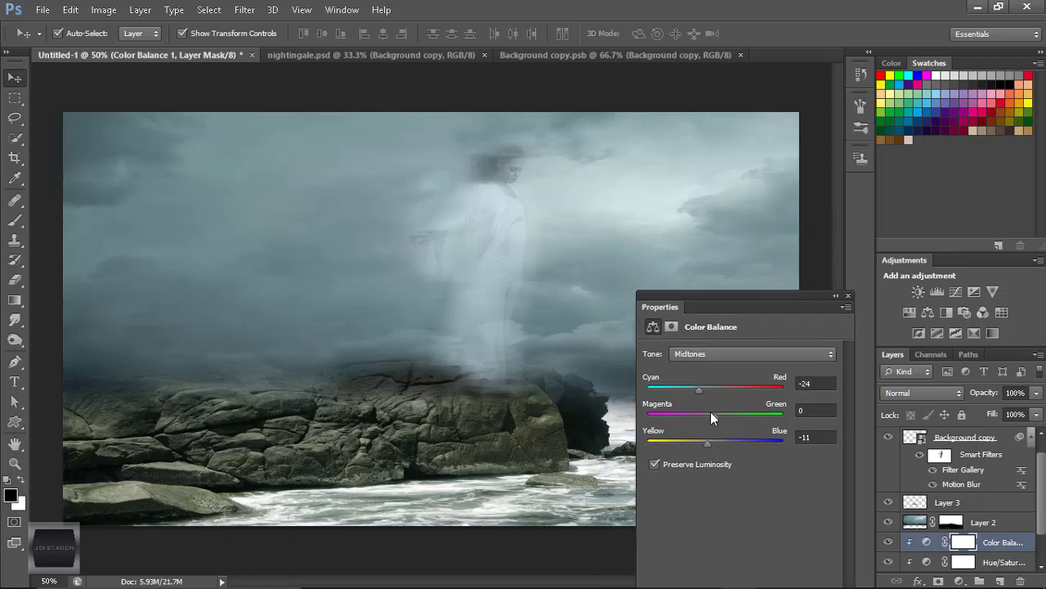
pyautogui.click(848, 295)
# Step: Clip a Hue/Saturation adjustment with saturation -20 to Layer 2
pyautogui.click(973, 520)
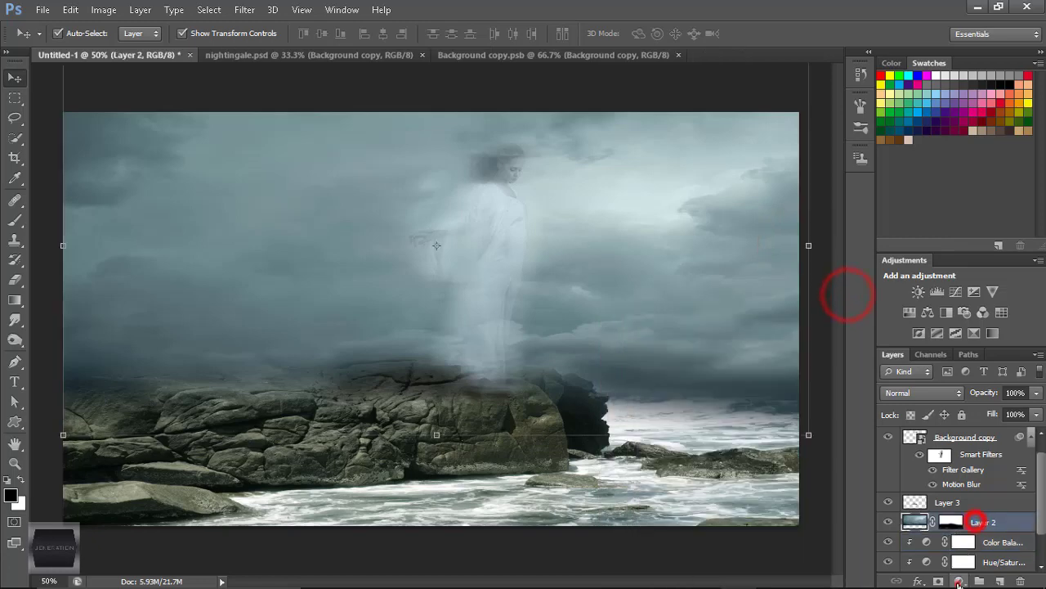
pyautogui.click(748, 287)
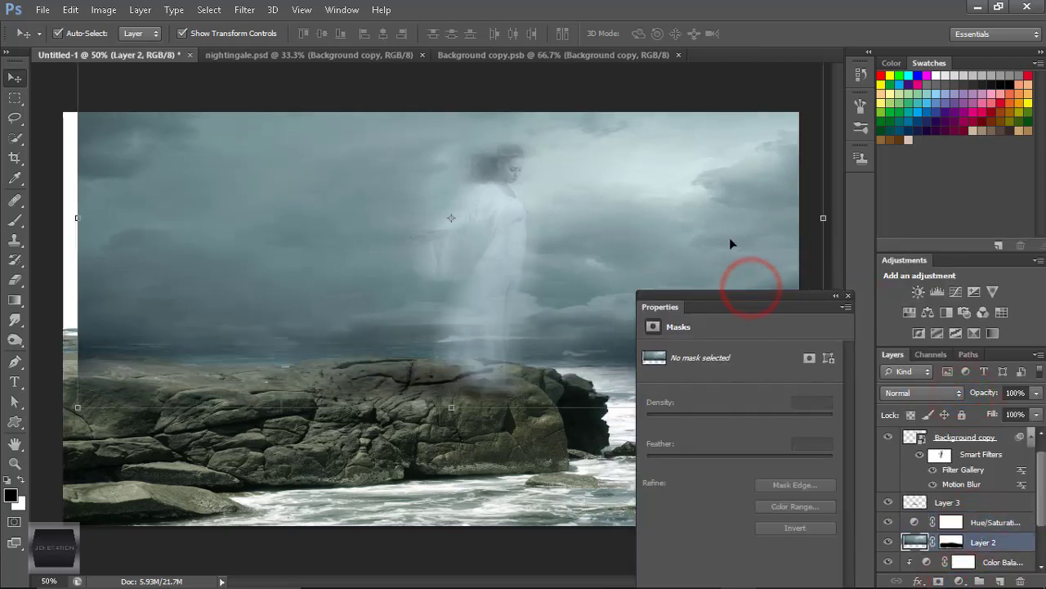
pyautogui.click(752, 546)
pyautogui.moveTo(756, 385); pyautogui.dragTo(737, 387)
pyautogui.moveTo(752, 246); pyautogui.dragTo(570, 266)
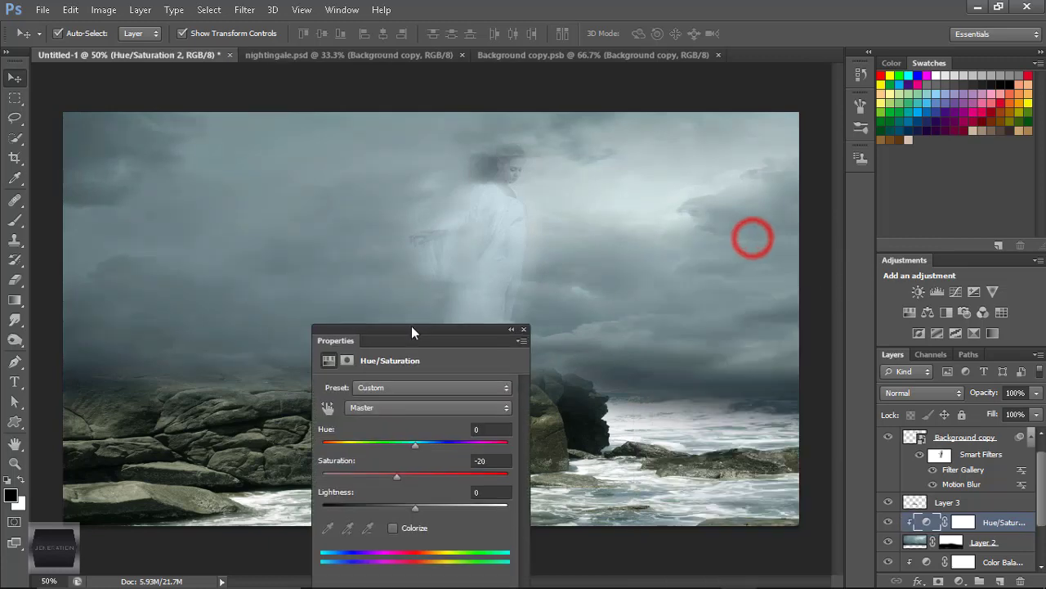
pyautogui.click(684, 262)
# Step: Set Color Fill 1 to 71% opacity and add a blank Layer 4 above it
pyautogui.scroll(1, 963, 498)
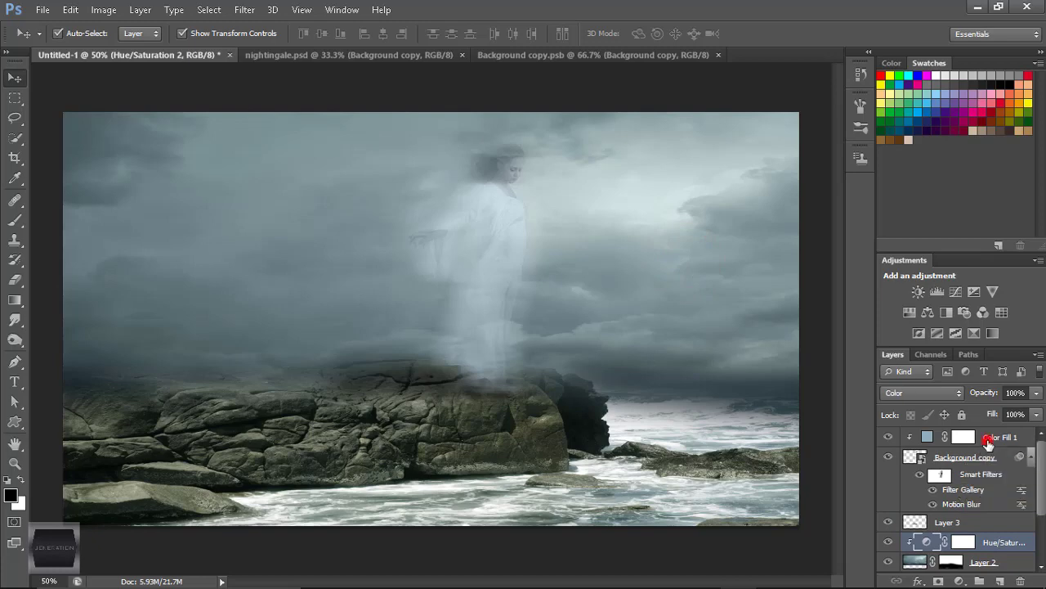
pyautogui.click(987, 441)
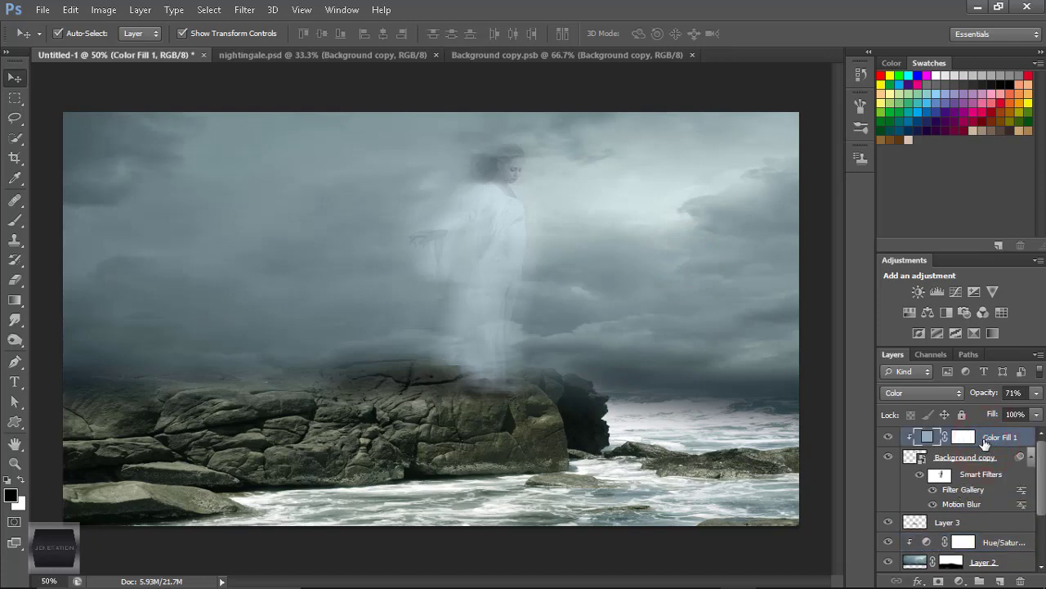
pyautogui.press('z')
pyautogui.click(1000, 580)
# Step: Paint a soft white 300px glow at full opacity and flow into the upper-right sky
pyautogui.press('x')
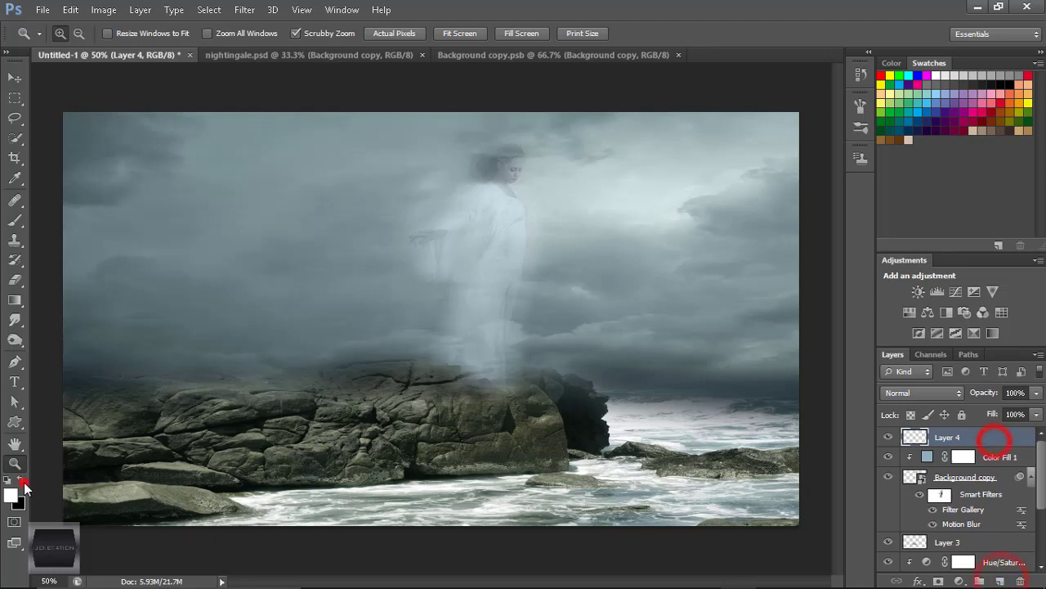
pyautogui.press('b')
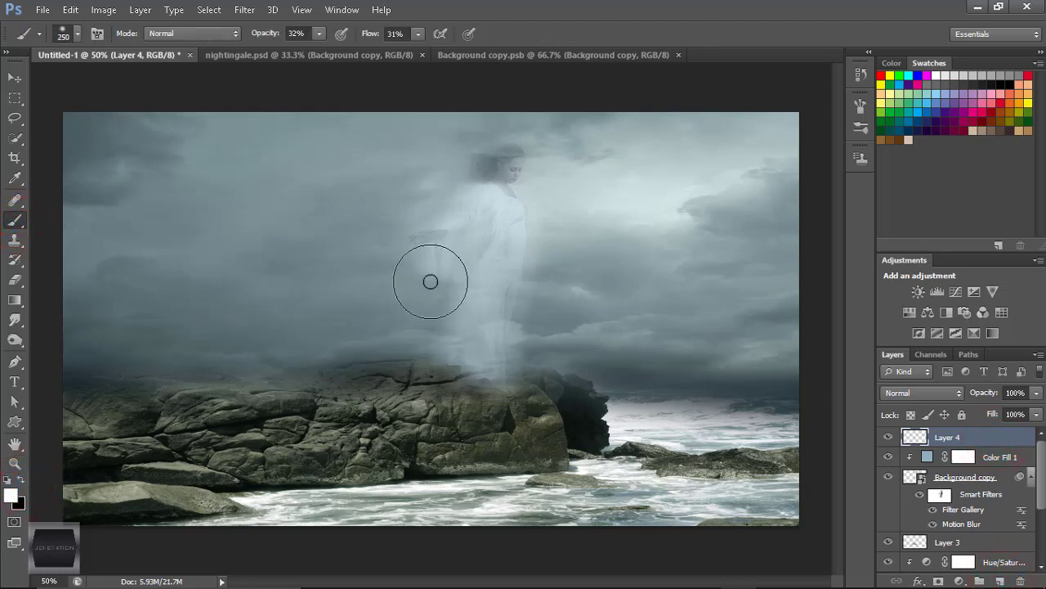
pyautogui.press(']')
pyautogui.hotkey('shift', '0')
pyautogui.click(662, 188)
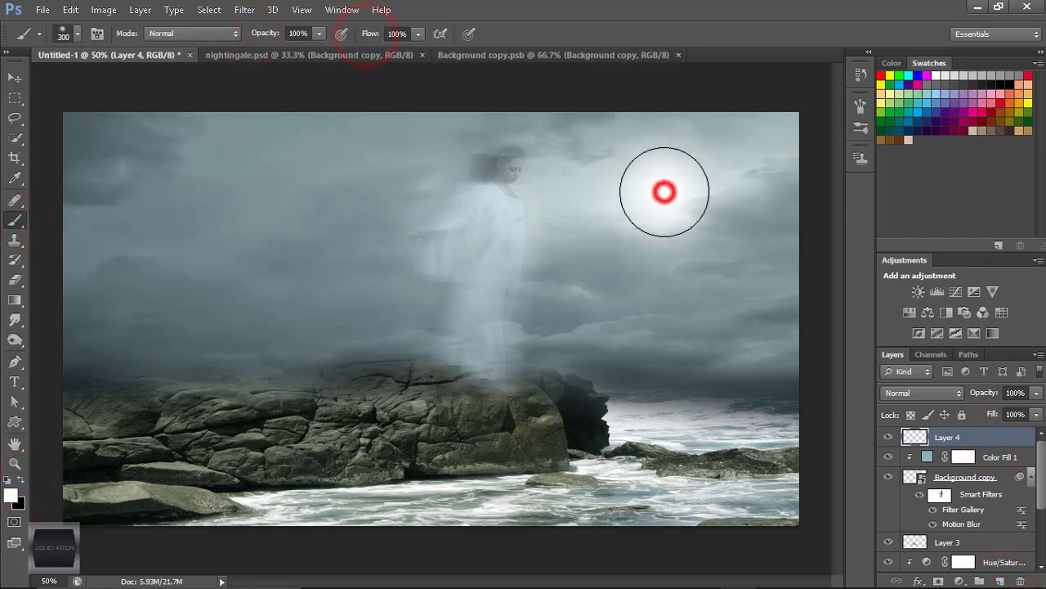
# Step: Set Layer 4's blend mode to Linear Dodge (Add) after trying Soft Light
pyautogui.click(946, 393)
pyautogui.click(924, 203)
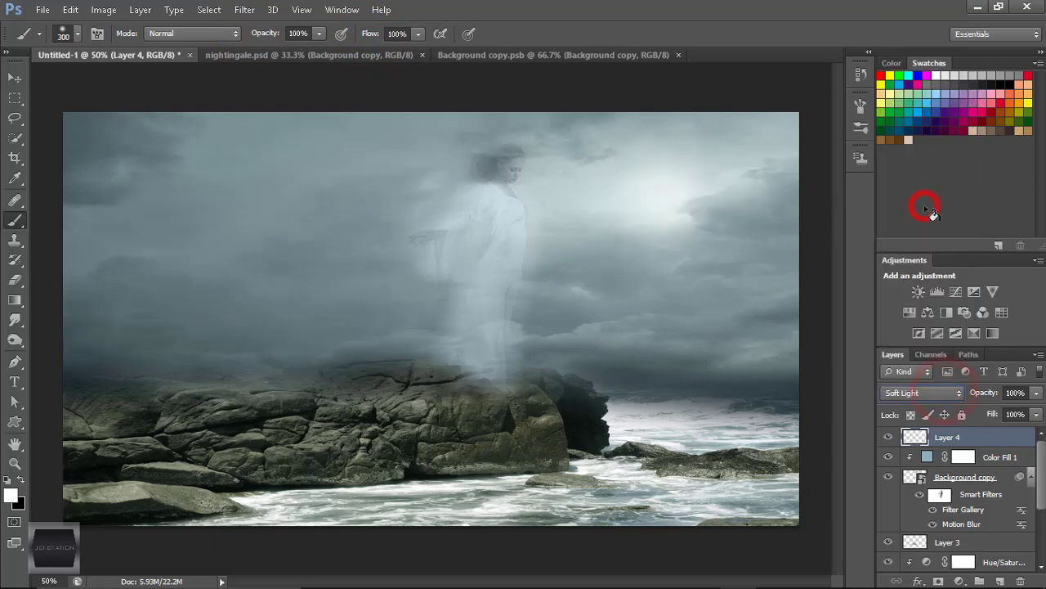
pyautogui.click(949, 392)
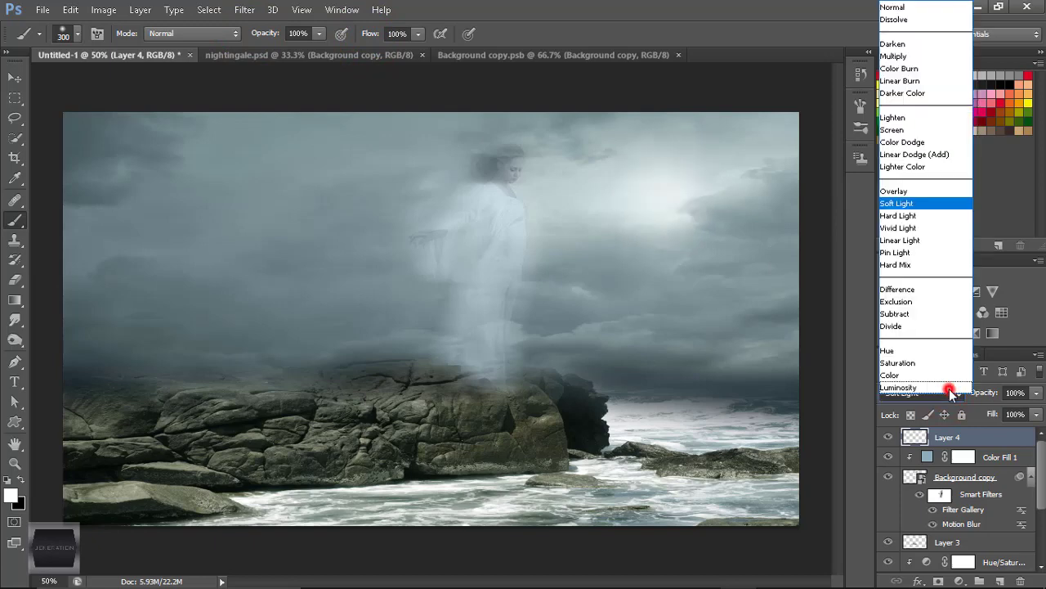
pyautogui.click(928, 157)
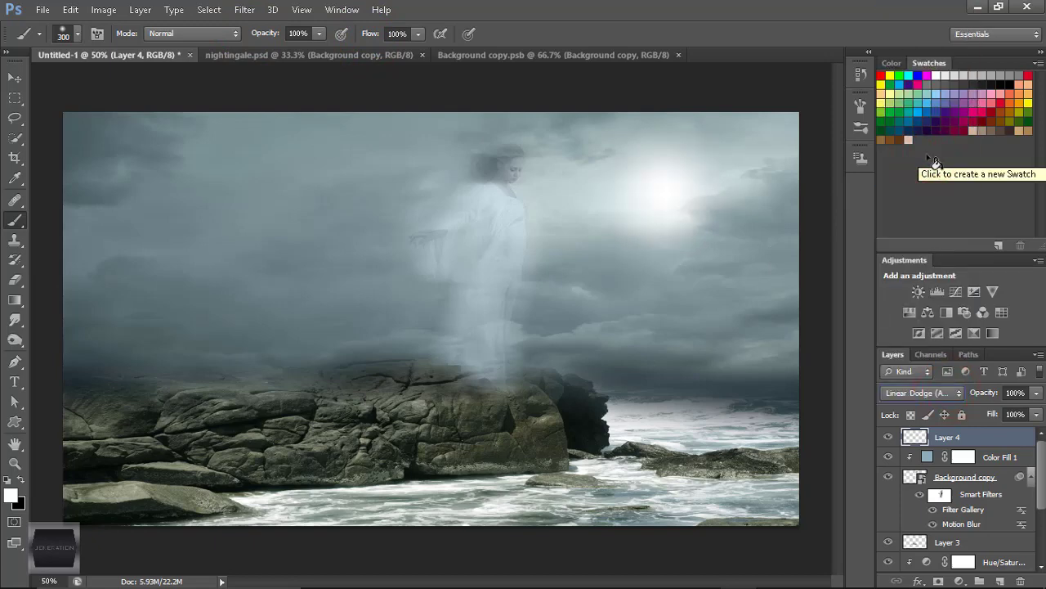
# Step: Darken the rocks with Layer 1's Hue/Saturation at Lightness -34 and Saturation -54
pyautogui.scroll(-5, 992, 479)
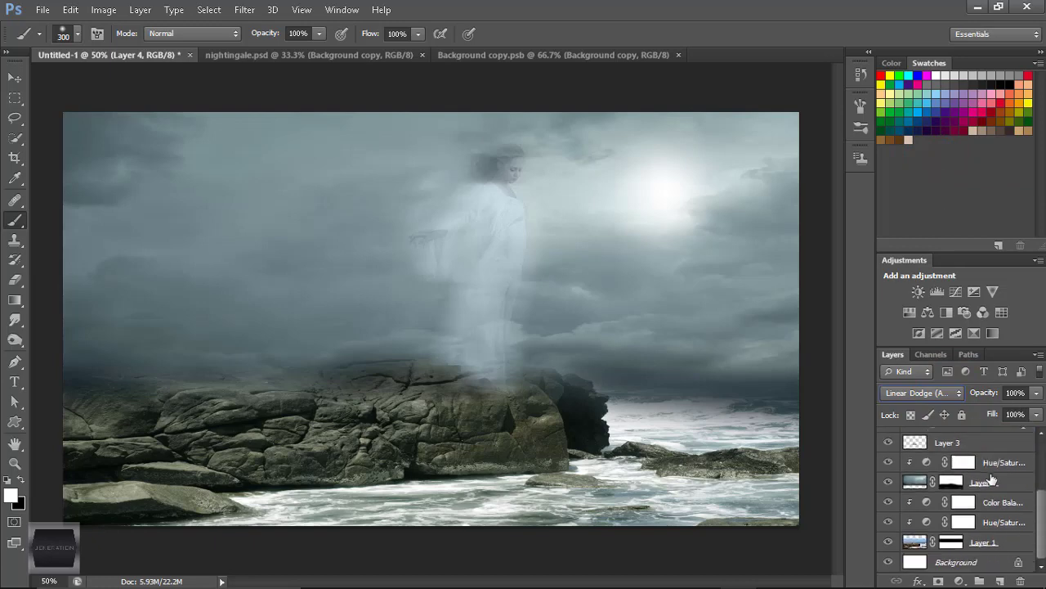
pyautogui.click(1017, 503)
pyautogui.click(960, 581)
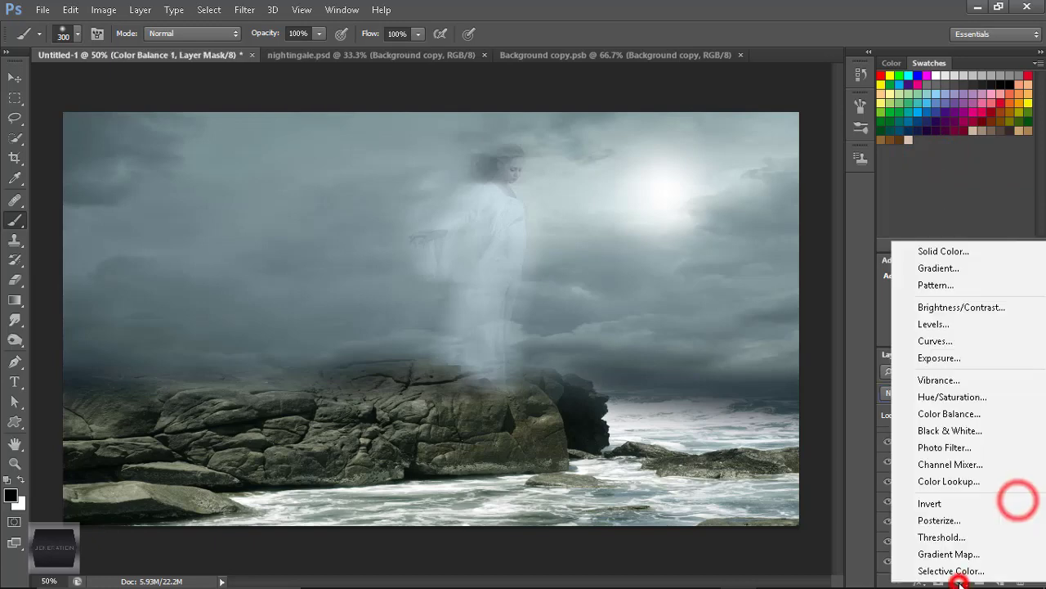
pyautogui.click(860, 550)
pyautogui.doubleClick(927, 522)
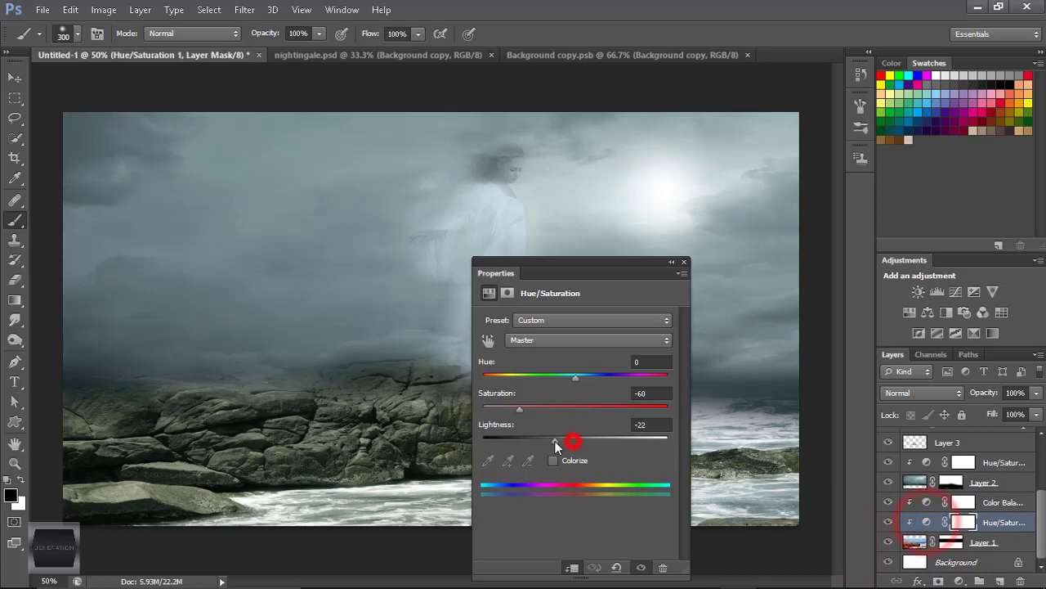
pyautogui.moveTo(575, 438); pyautogui.dragTo(543, 441)
pyautogui.moveTo(606, 266); pyautogui.dragTo(318, 265)
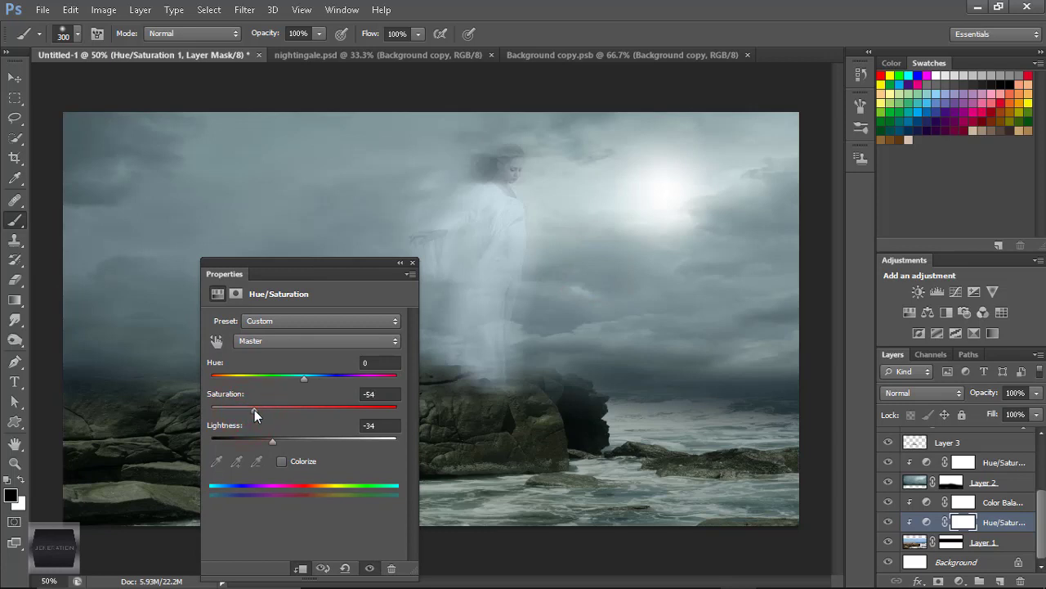
pyautogui.click(412, 262)
# Step: Set Color Balance 1's Yellow-Blue slider to +1
pyautogui.click(928, 505)
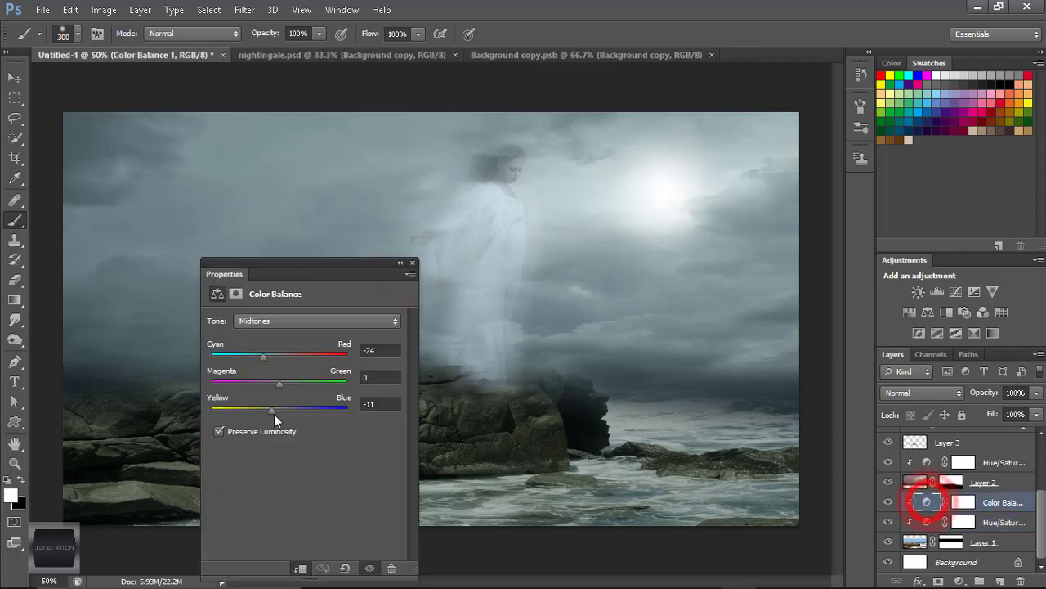
pyautogui.moveTo(270, 412); pyautogui.dragTo(284, 416)
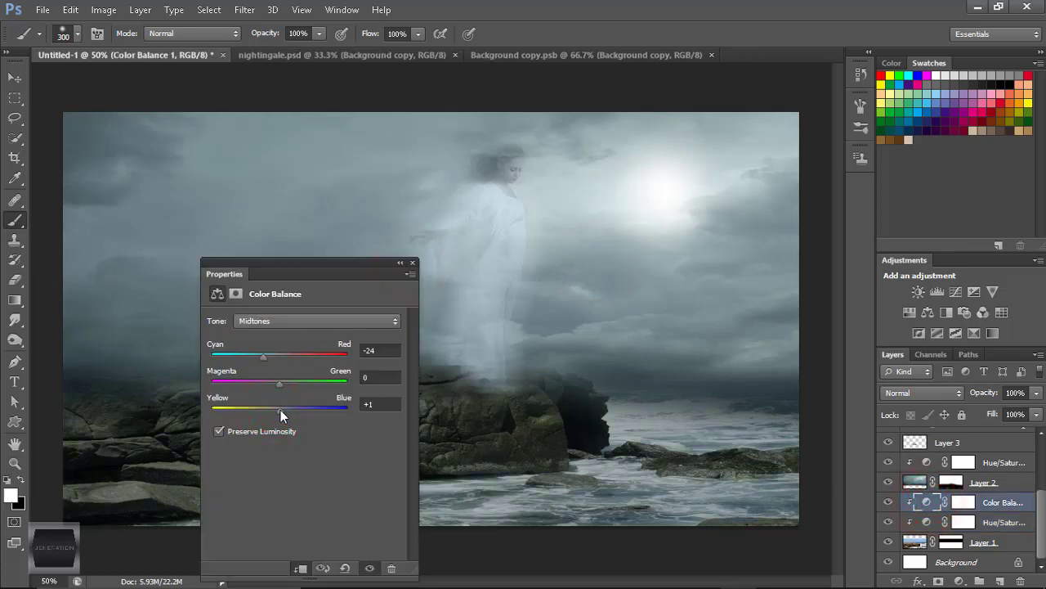
pyautogui.click(412, 263)
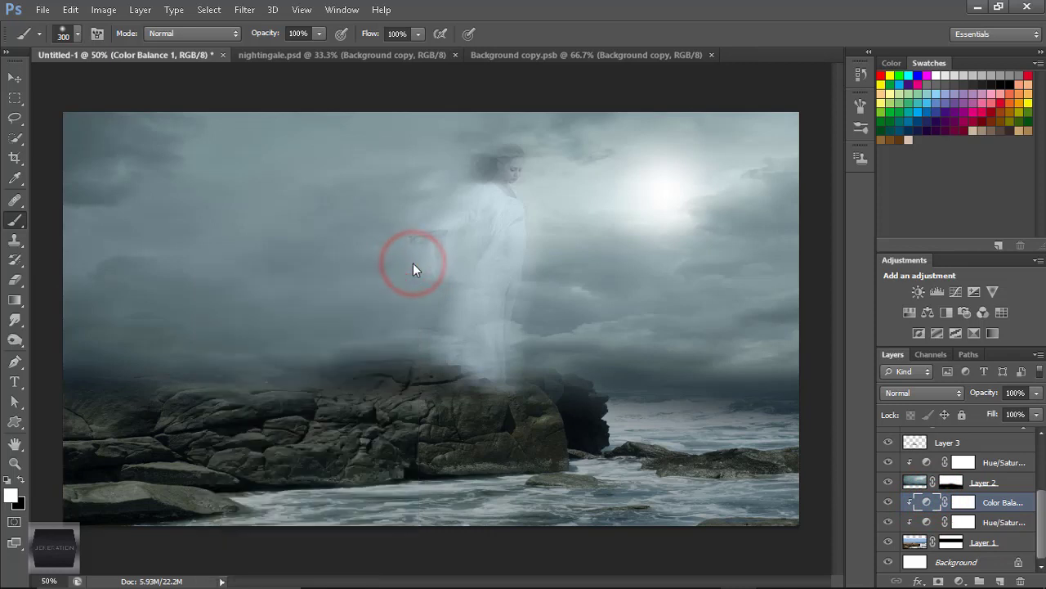
# Step: Set Color Fill 1 to 59% opacity, then reselect Layer 4
pyautogui.scroll(3, 963, 468)
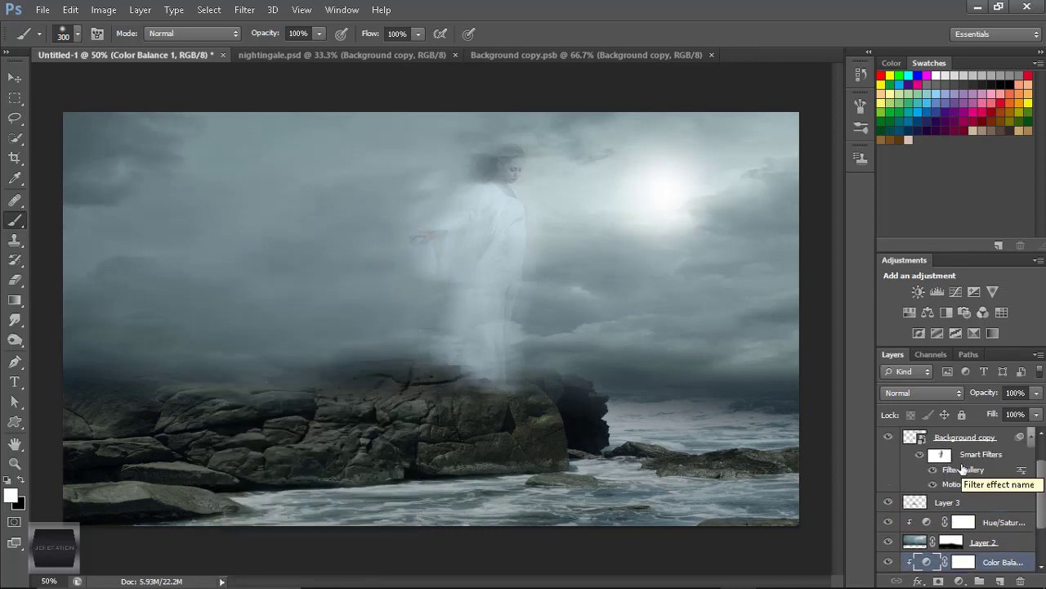
pyautogui.scroll(2, 963, 469)
pyautogui.click(981, 466)
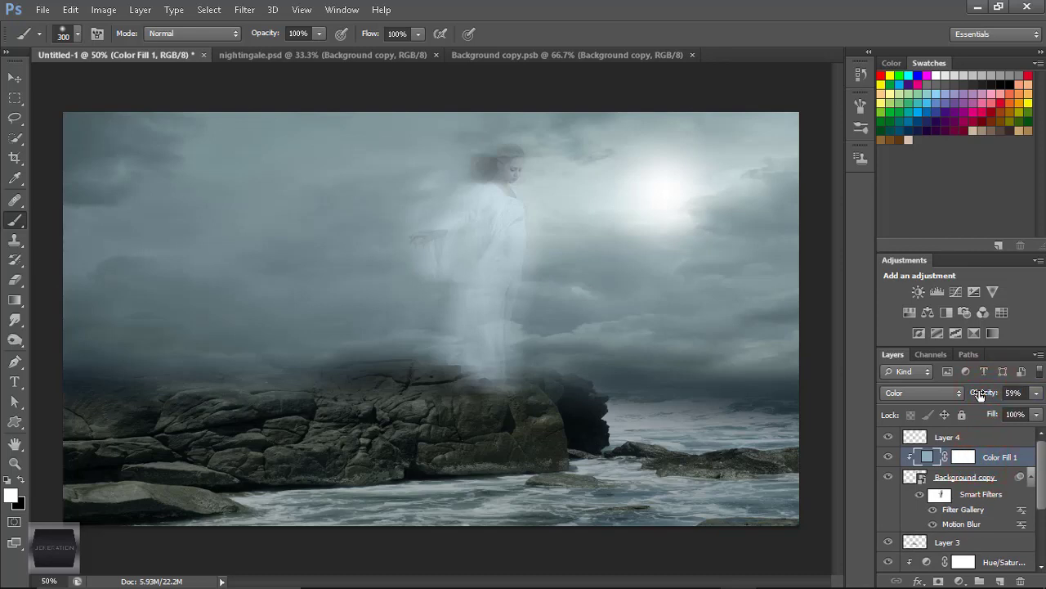
pyautogui.click(990, 440)
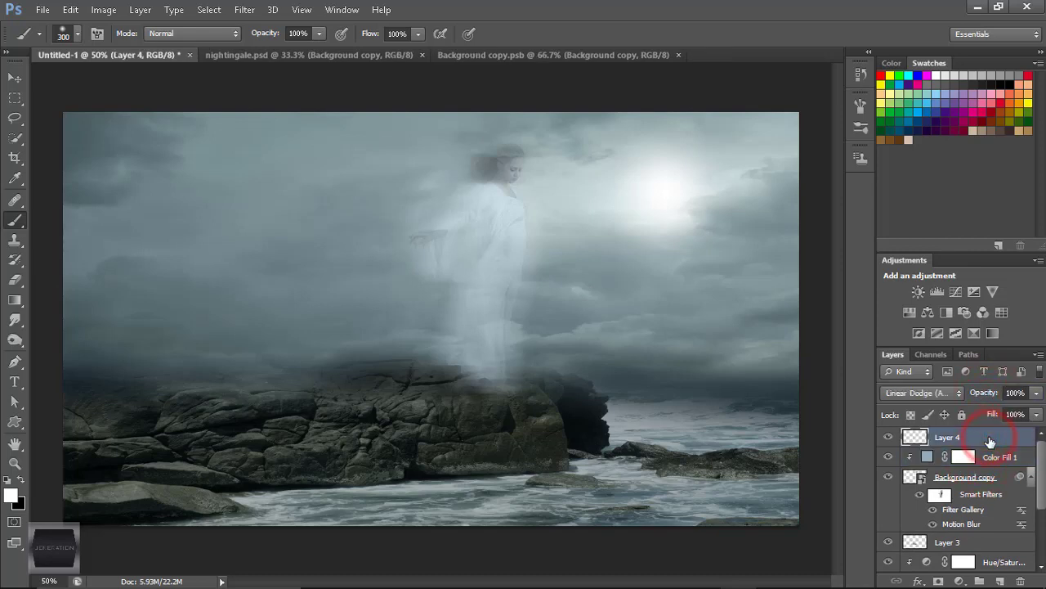
# Step: Stamp a lightning bolt brush over the left rocks on a new Layer 5
pyautogui.click(1002, 581)
pyautogui.click(76, 33)
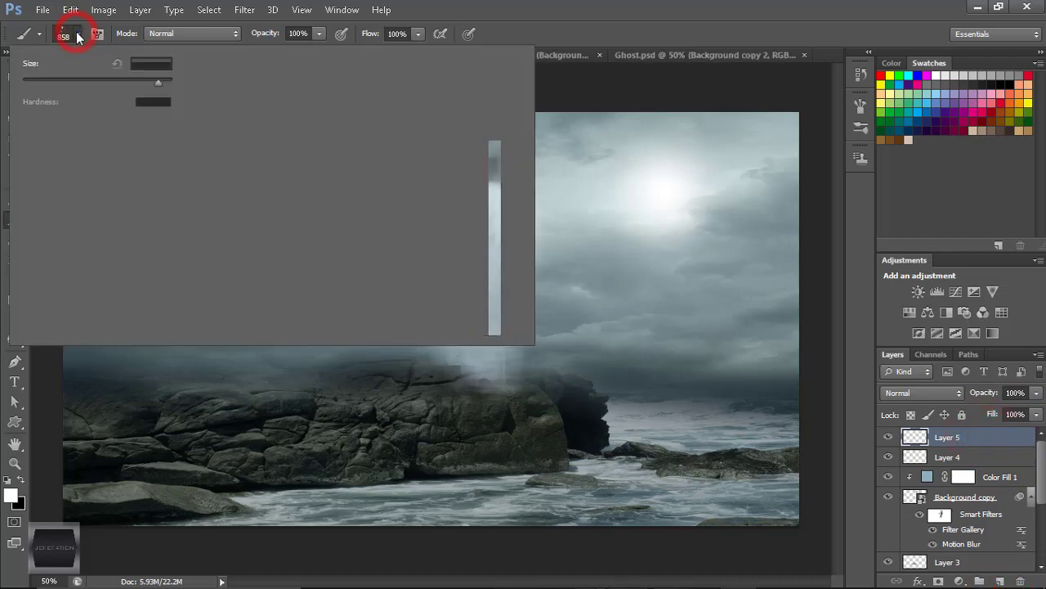
pyautogui.doubleClick(46, 315)
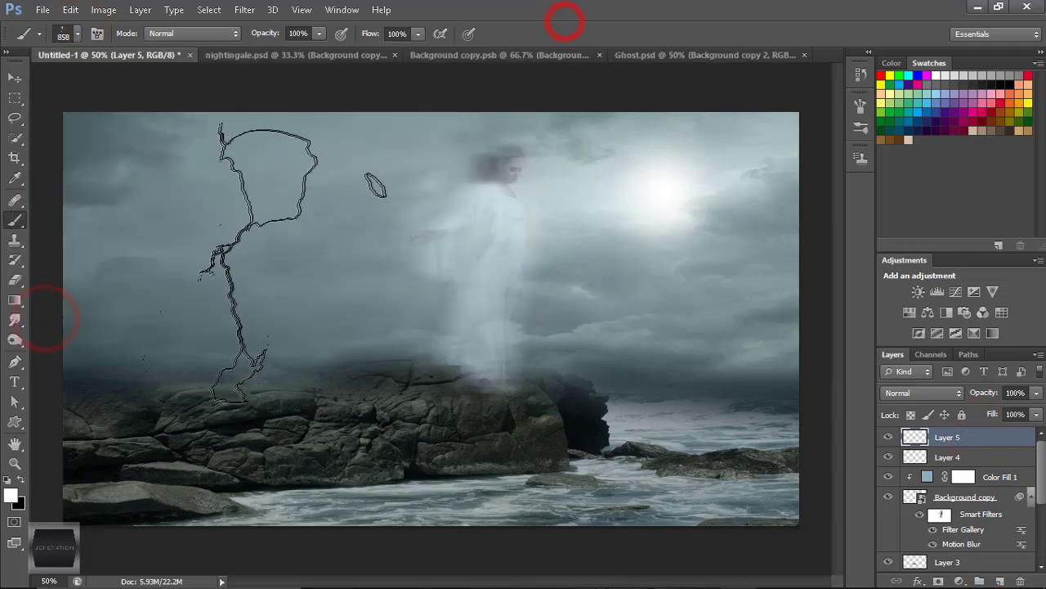
pyautogui.click(282, 230)
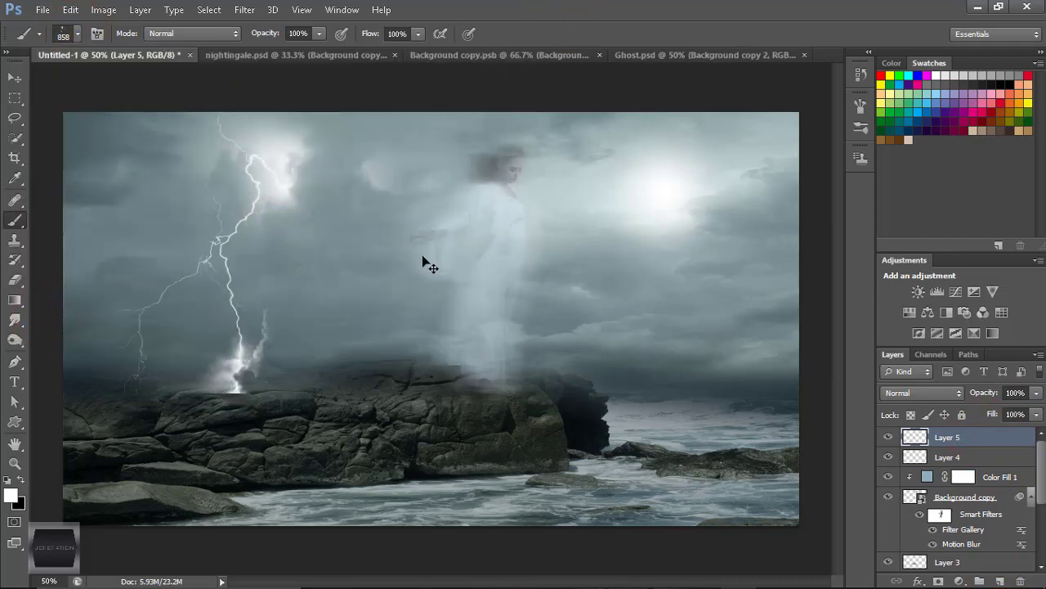
# Step: Move the lightning bolt up-right into the sky and scale it to about 91%
pyautogui.hotkey('ctrl', 't')
pyautogui.moveTo(256, 211); pyautogui.dragTo(293, 188)
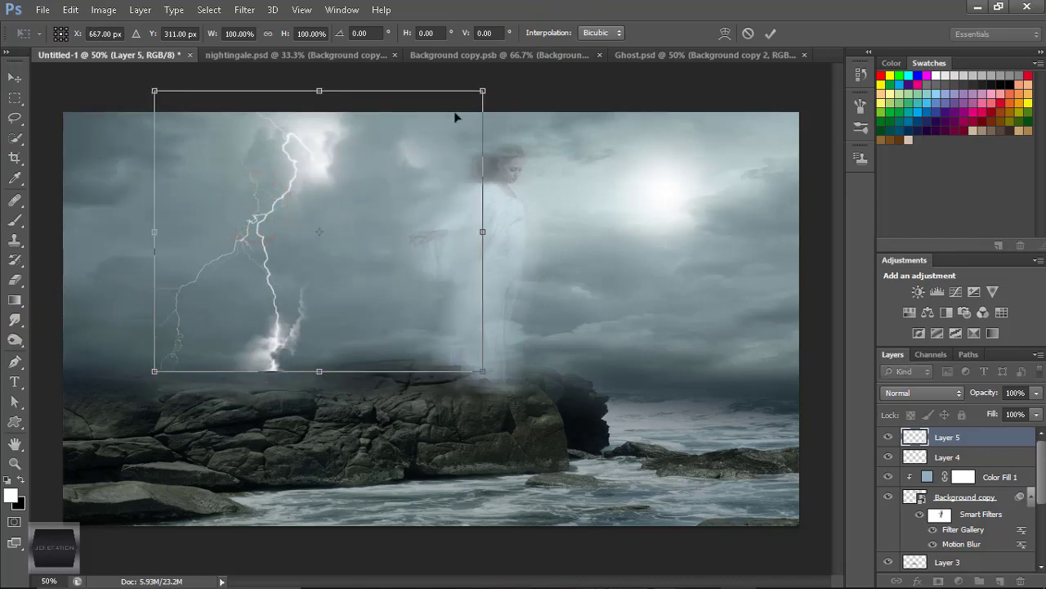
pyautogui.moveTo(487, 87); pyautogui.dragTo(462, 106)
pyautogui.moveTo(309, 163); pyautogui.dragTo(313, 171)
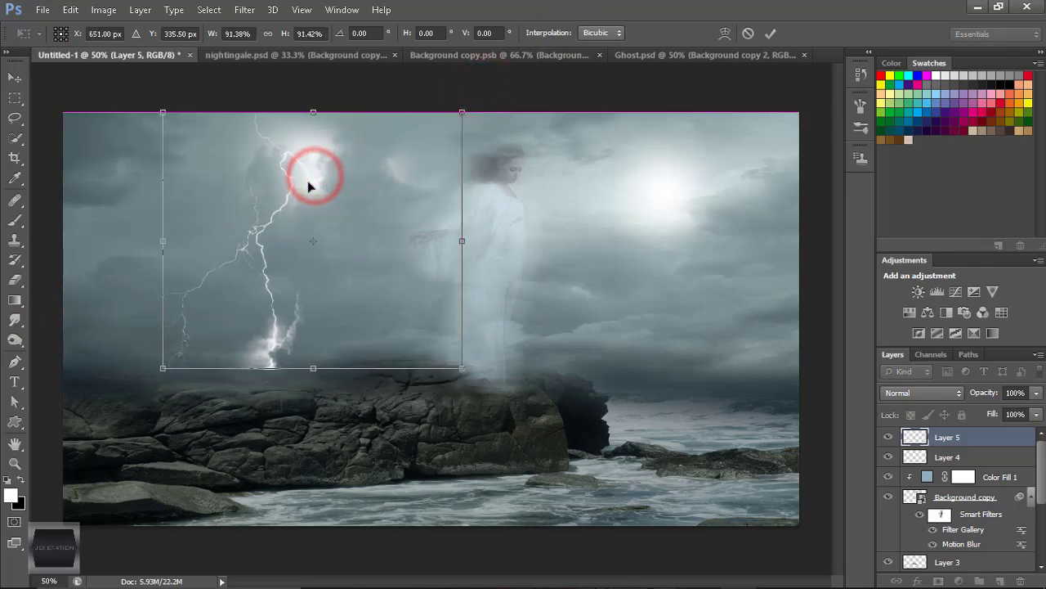
pyautogui.click(773, 36)
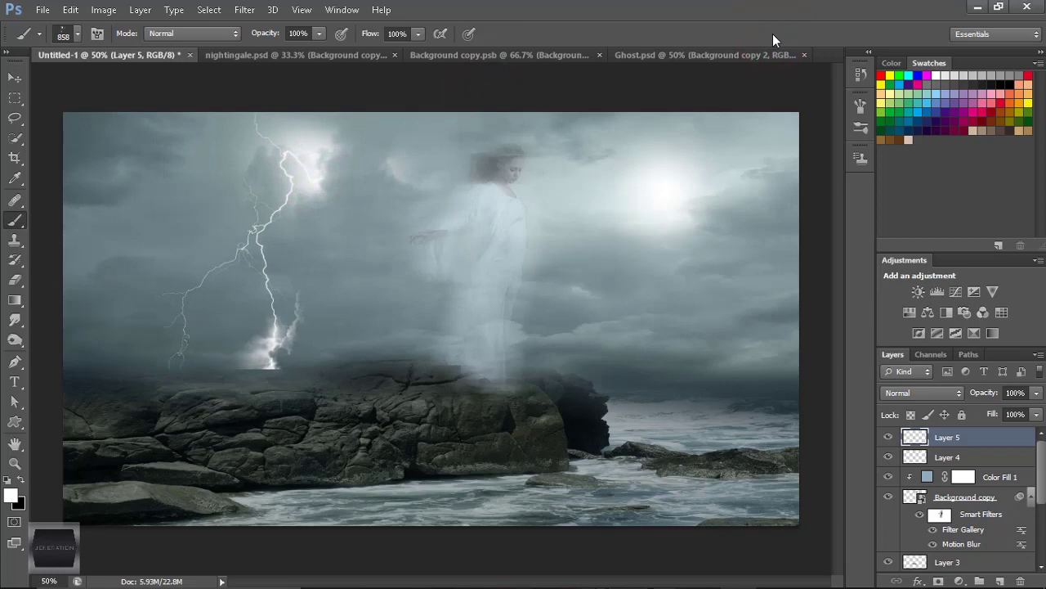
# Step: Stamp a second 900 px lightning bolt and blend Layer 5 as Linear Dodge (Add)
pyautogui.press(']')
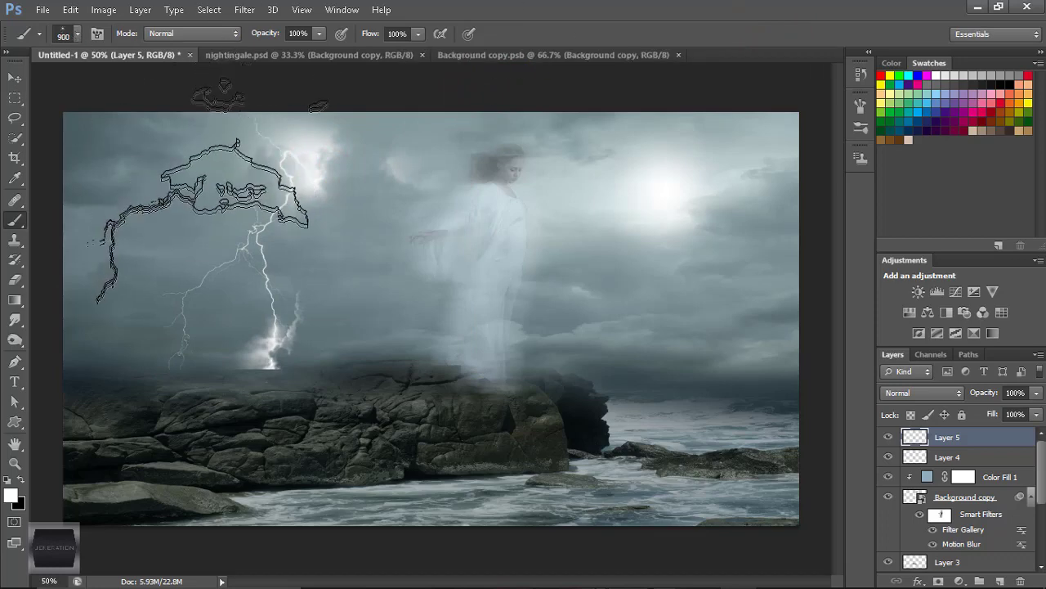
pyautogui.click(222, 217)
pyautogui.press('v')
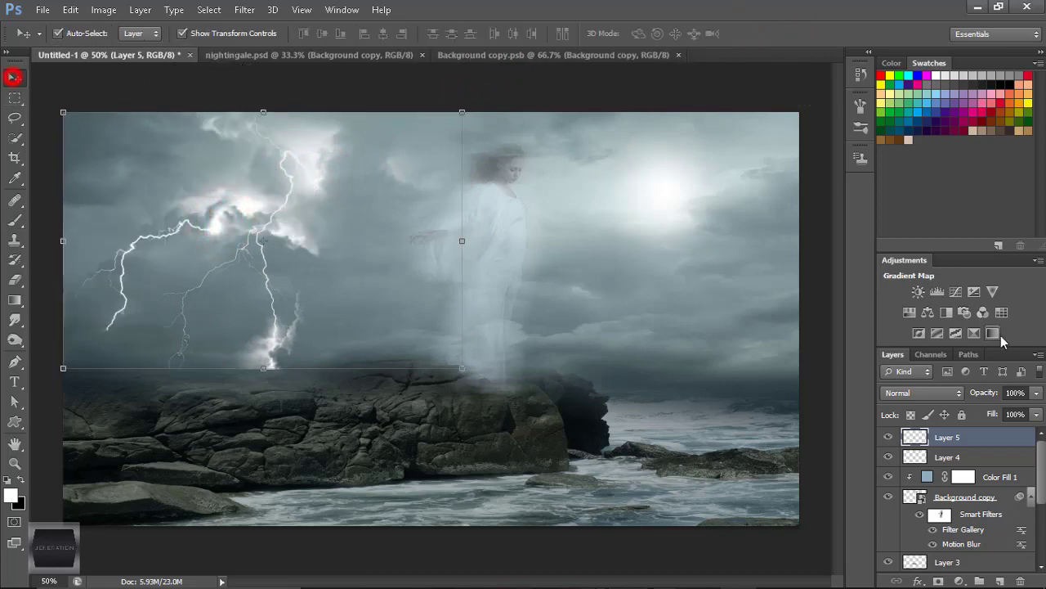
pyautogui.click(936, 394)
pyautogui.click(930, 159)
pyautogui.click(17, 462)
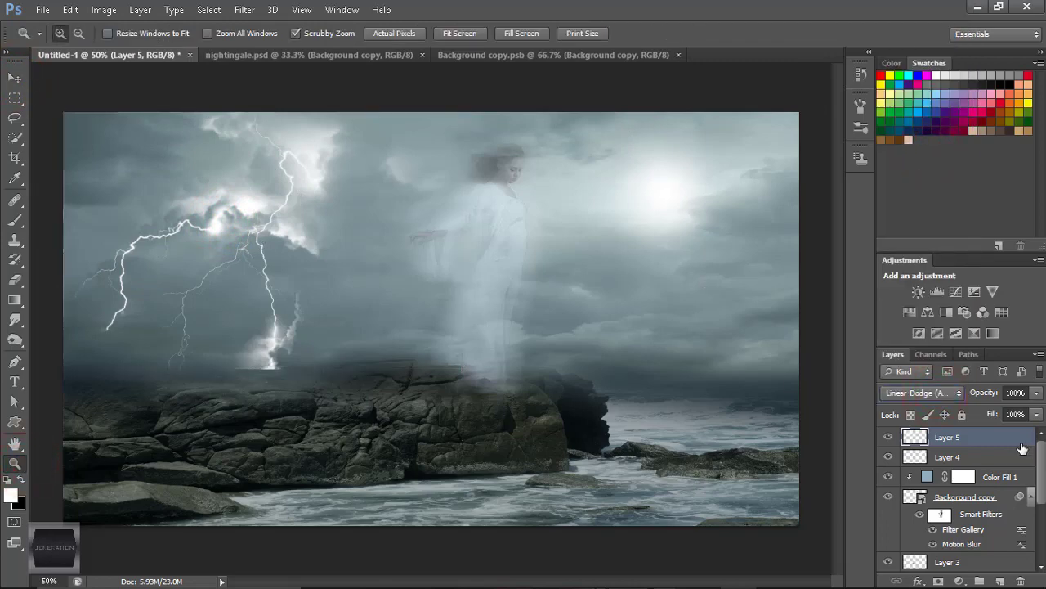
# Step: Move the lightning Layer 5 down below Layer 3
pyautogui.hotkey('ctrl', 'shift', '[')
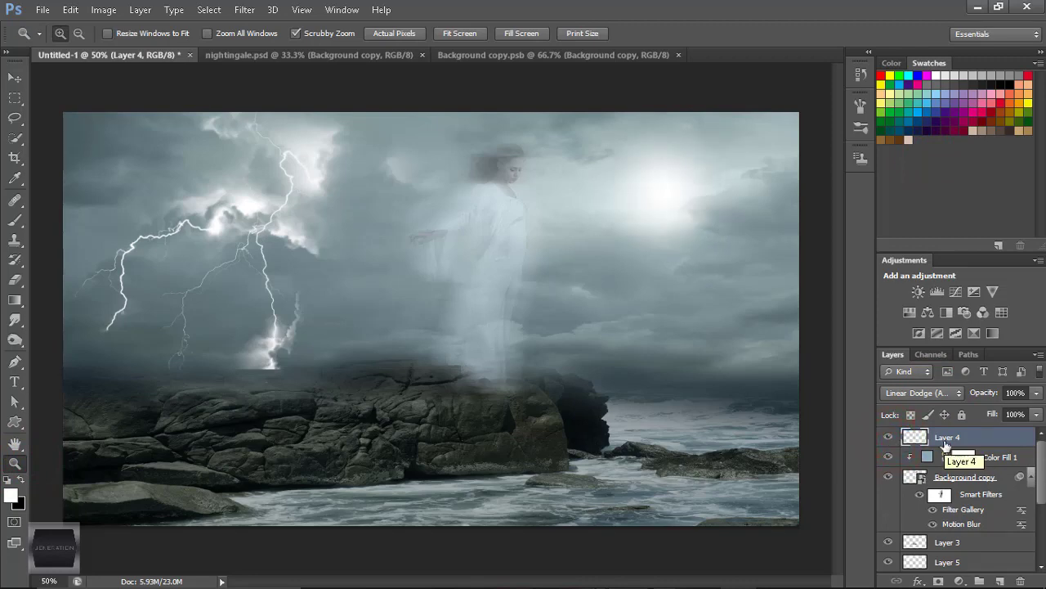
pyautogui.scroll(-4, 956, 474)
pyautogui.scroll(-1, 966, 498)
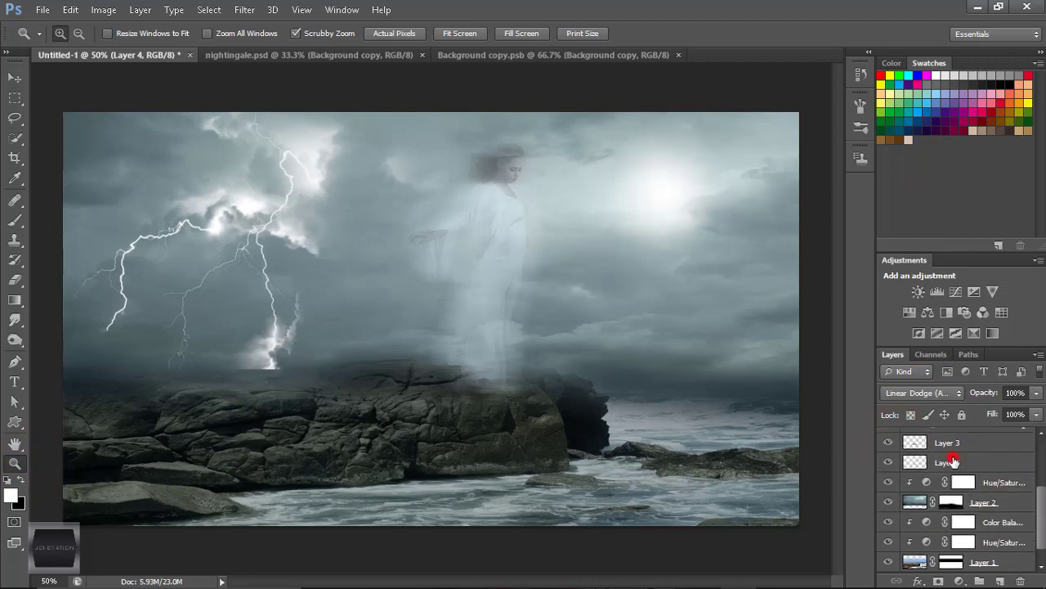
pyautogui.click(952, 462)
# Step: Shift the lightning bolts slightly left in the sky with the Move tool
pyautogui.click(14, 80)
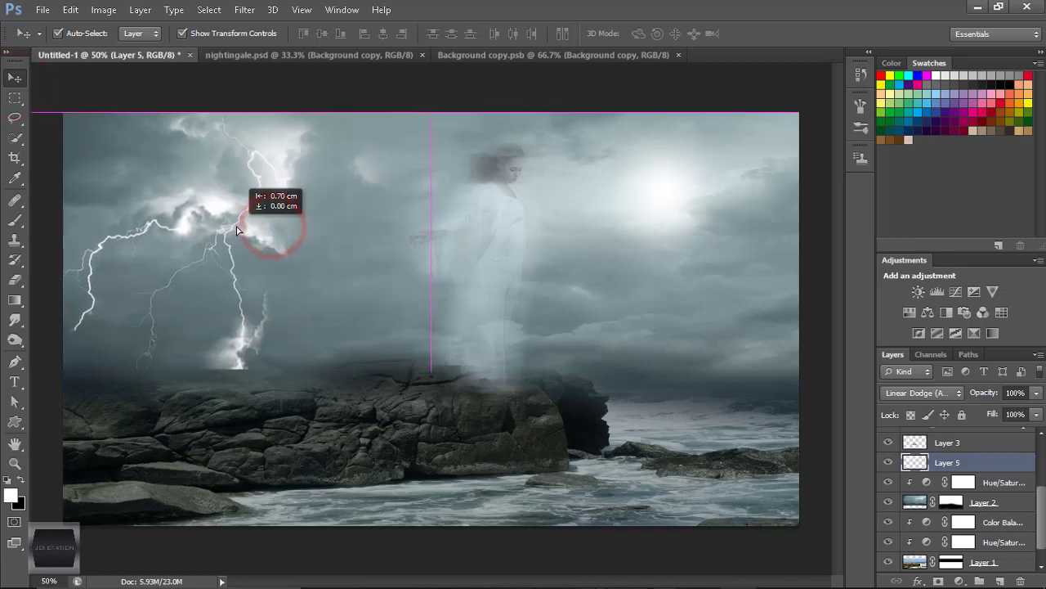
pyautogui.moveTo(249, 232); pyautogui.dragTo(239, 228)
pyautogui.click(15, 463)
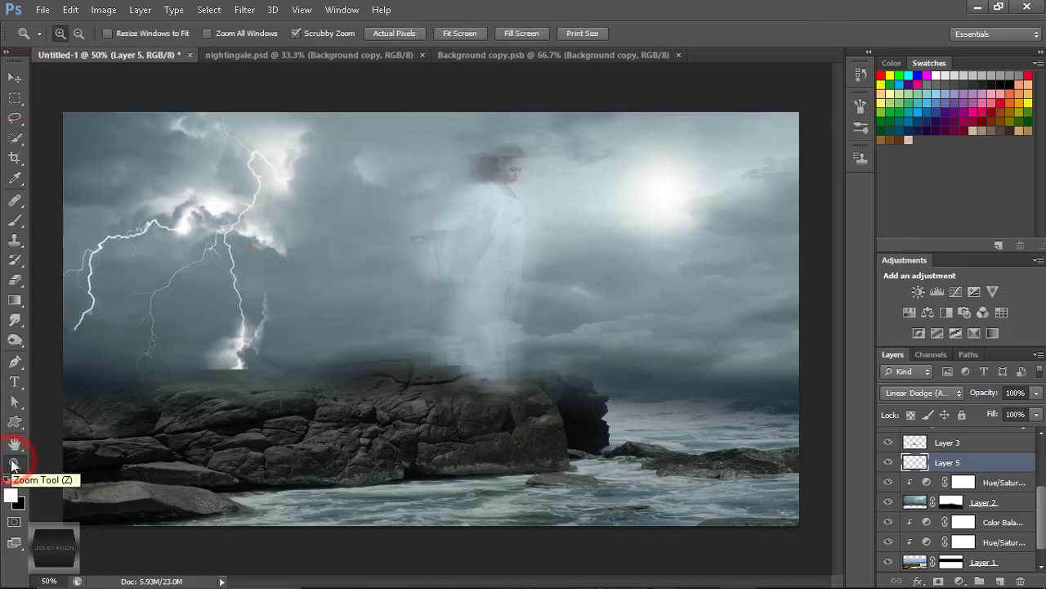
pyautogui.click(15, 77)
pyautogui.moveTo(250, 225); pyautogui.dragTo(268, 226)
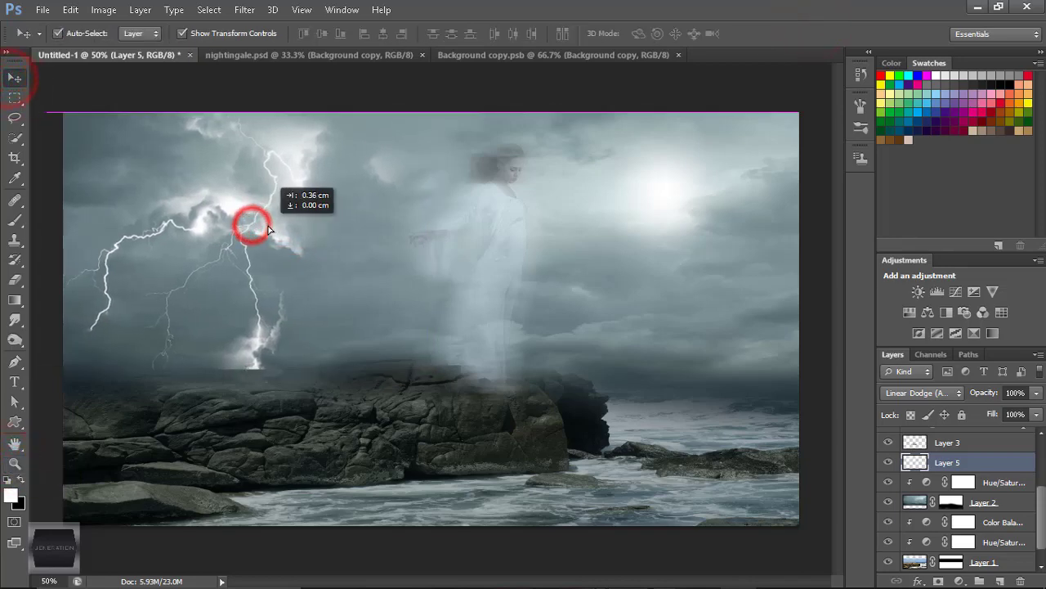
pyautogui.click(15, 463)
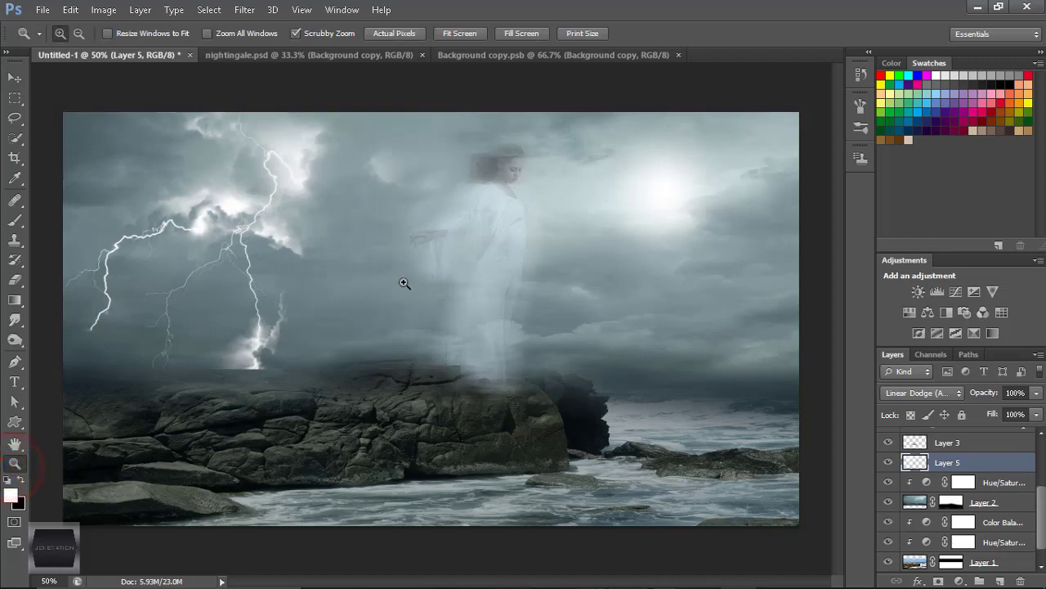
# Step: Stamp all visible layers into a new merged Layer 6 above Layer 4
pyautogui.scroll(3, 965, 491)
pyautogui.click(1000, 436)
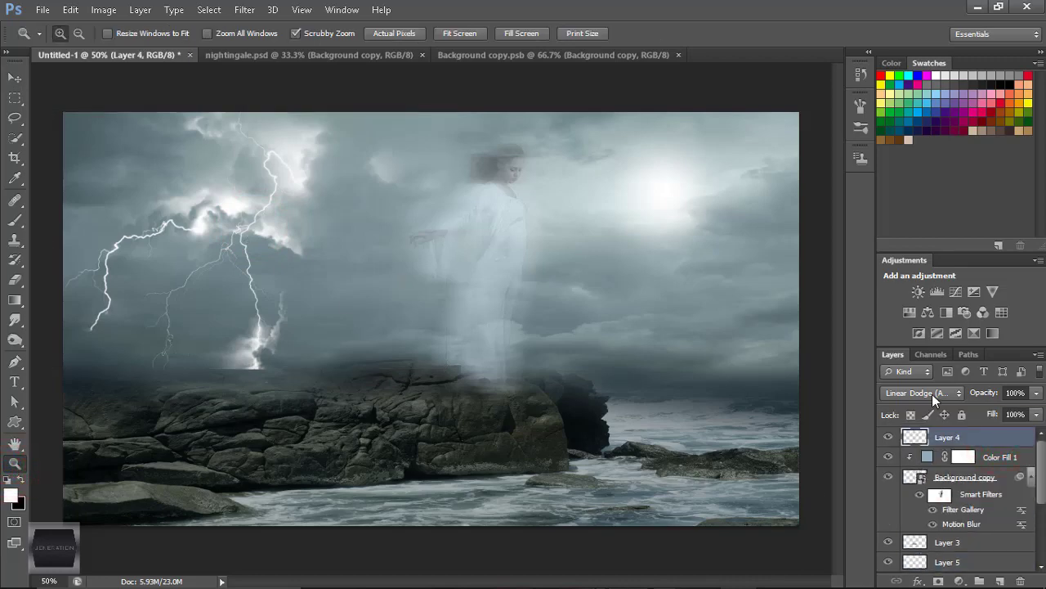
pyautogui.hotkey('ctrl', 'shift', 'alt', 'e')
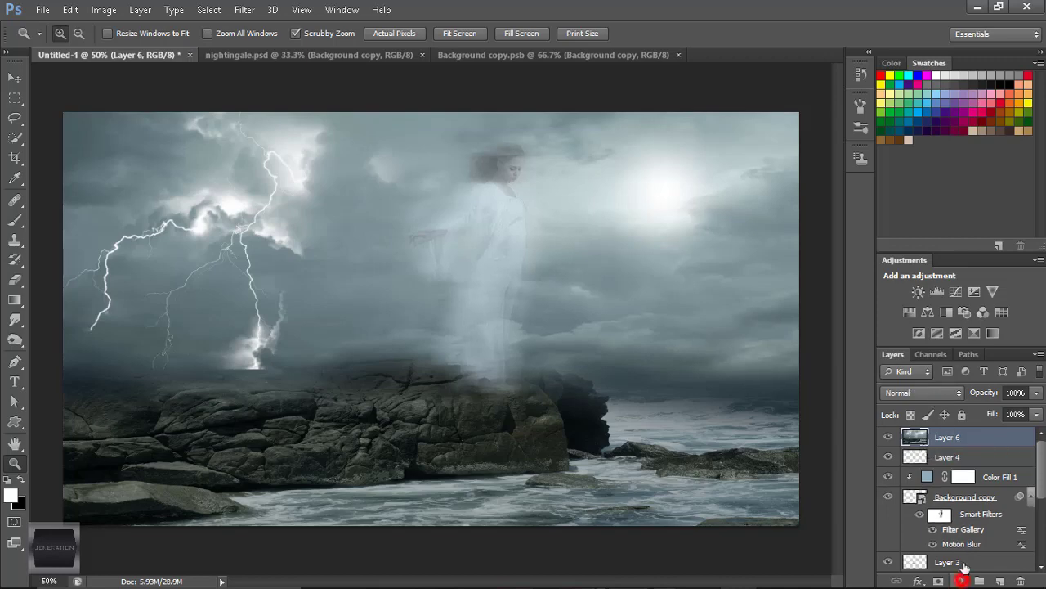
# Step: Add a Color Balance layer with midtones Cyan-Red +9 and Yellow-Blue -9
pyautogui.click(961, 581)
pyautogui.click(944, 393)
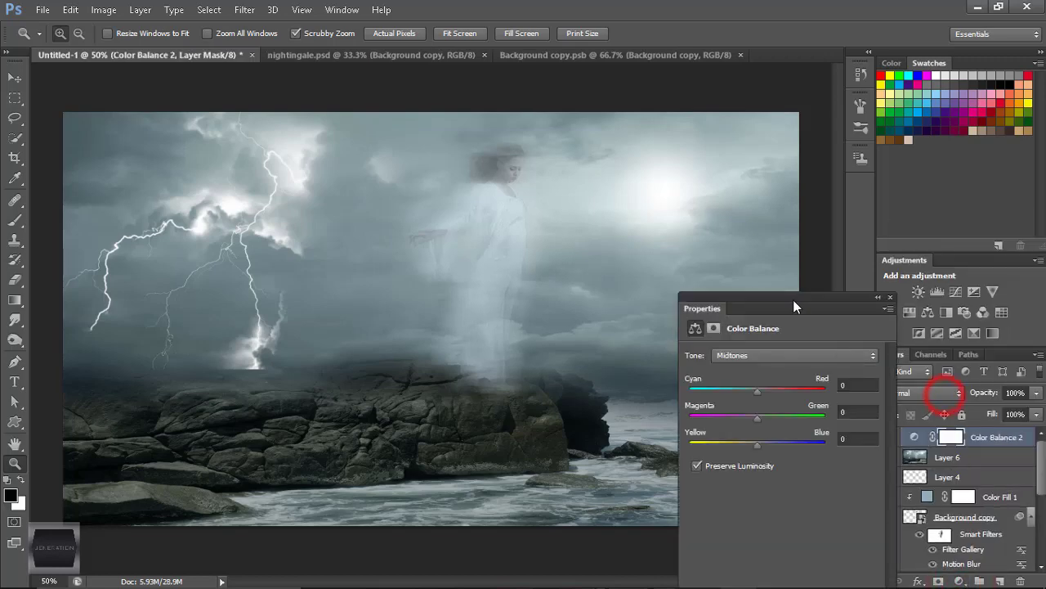
pyautogui.moveTo(793, 300); pyautogui.dragTo(798, 270)
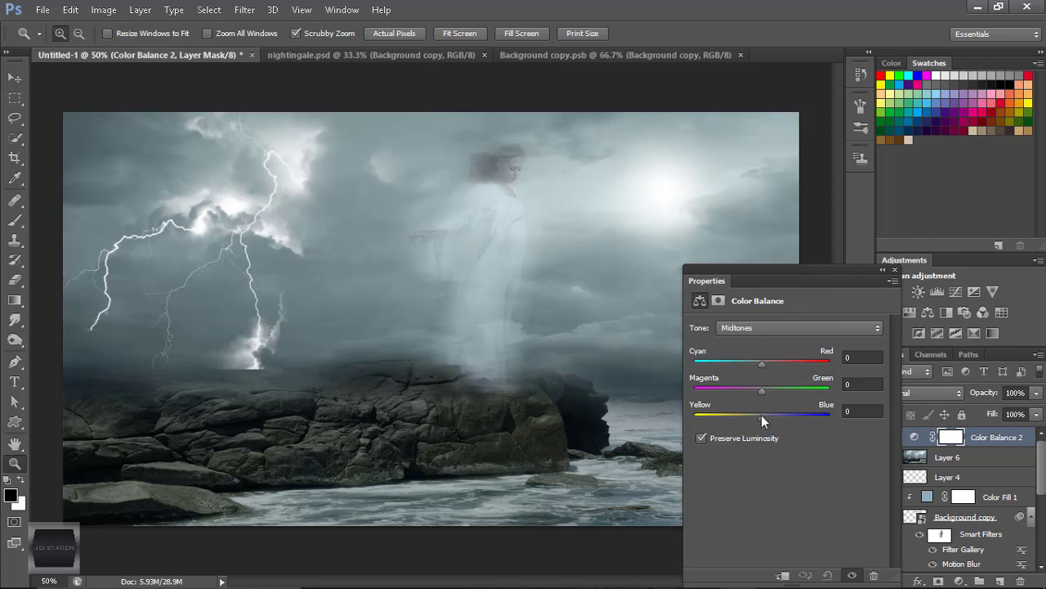
pyautogui.moveTo(761, 361); pyautogui.dragTo(767, 358)
pyautogui.moveTo(761, 416); pyautogui.dragTo(759, 391)
pyautogui.click(756, 328)
pyautogui.click(892, 269)
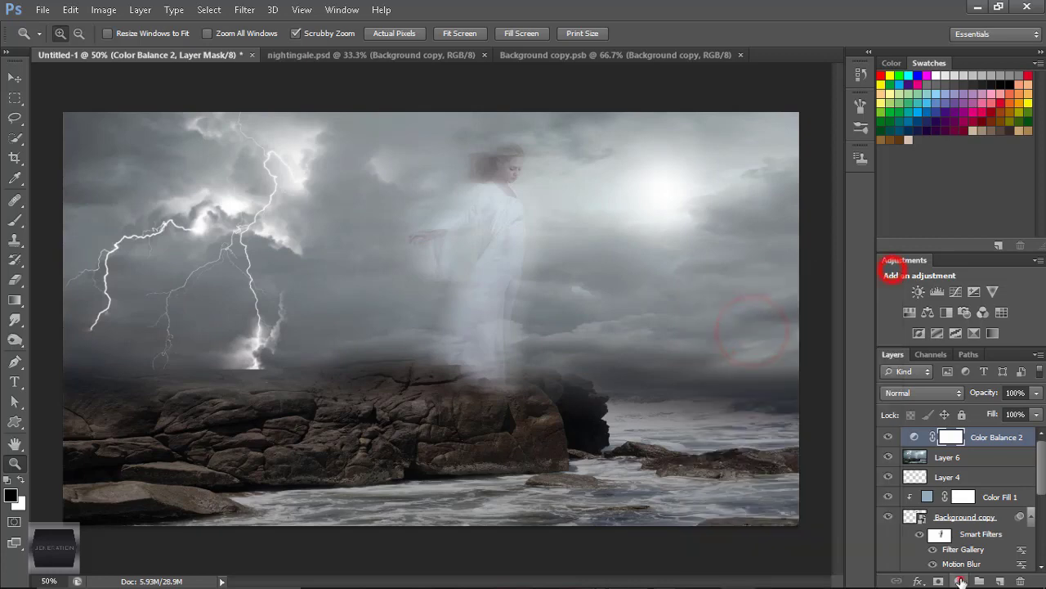
# Step: Add a Levels layer and raise the Red channel's output black to 17
pyautogui.click(960, 580)
pyautogui.click(951, 323)
pyautogui.click(773, 356)
pyautogui.click(774, 385)
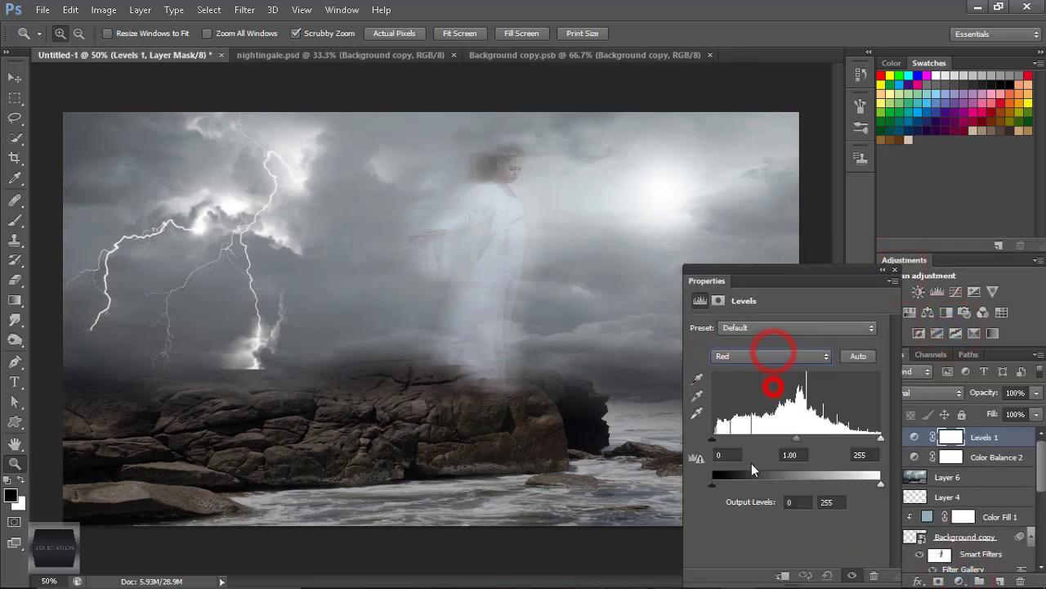
pyautogui.moveTo(712, 483); pyautogui.dragTo(723, 484)
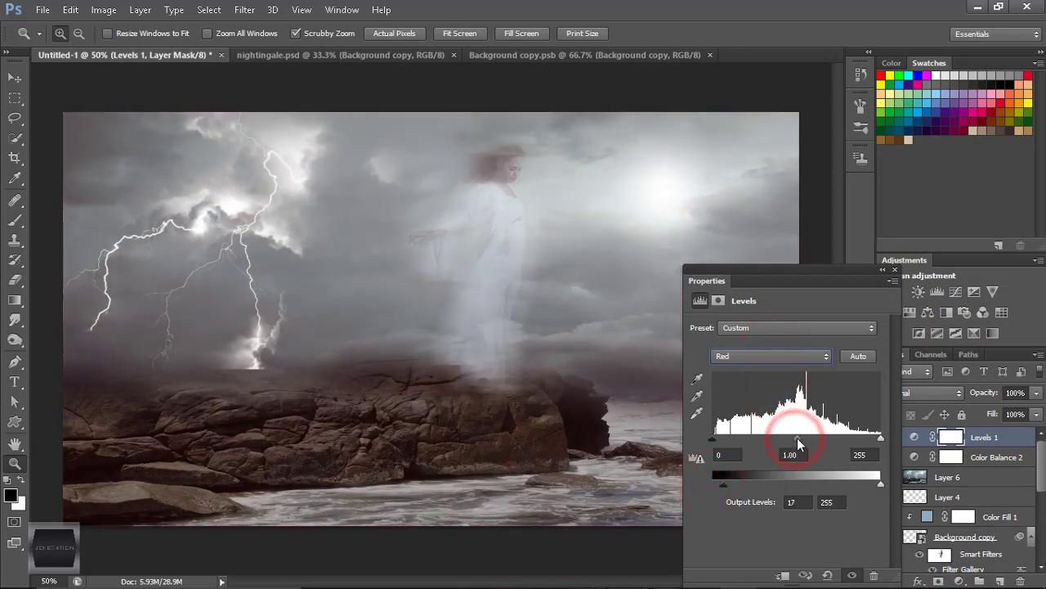
# Step: Set Levels Green output black 12 with gamma 1.20, and Blue 15 with gamma 0.86
pyautogui.click(770, 355)
pyautogui.click(764, 398)
pyautogui.moveTo(712, 484); pyautogui.dragTo(719, 484)
pyautogui.moveTo(796, 438); pyautogui.dragTo(785, 436)
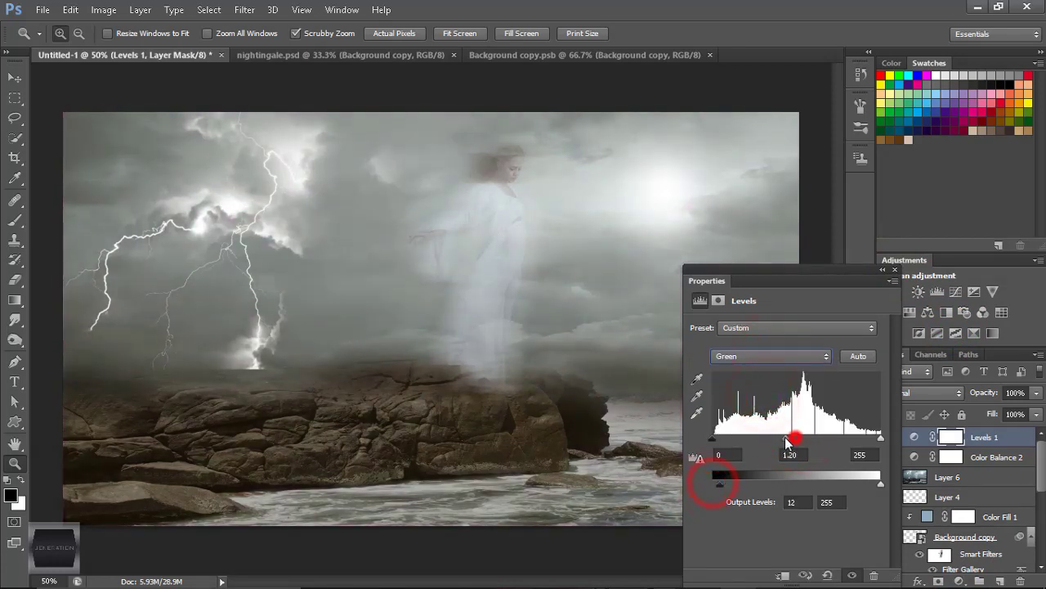
pyautogui.click(771, 356)
pyautogui.click(777, 408)
pyautogui.moveTo(712, 484); pyautogui.dragTo(721, 484)
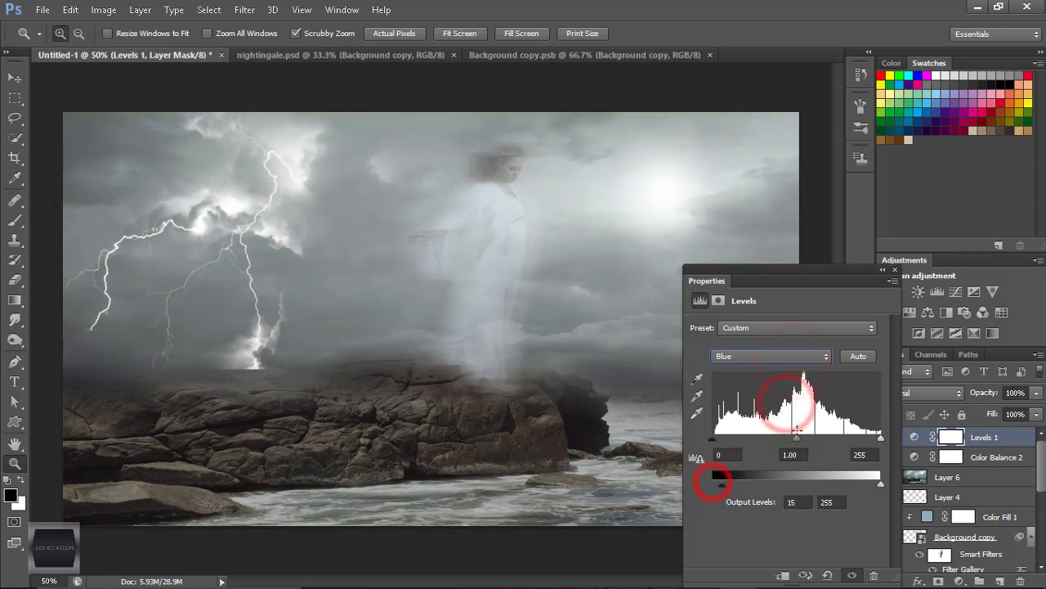
pyautogui.moveTo(796, 438); pyautogui.dragTo(807, 439)
pyautogui.click(894, 269)
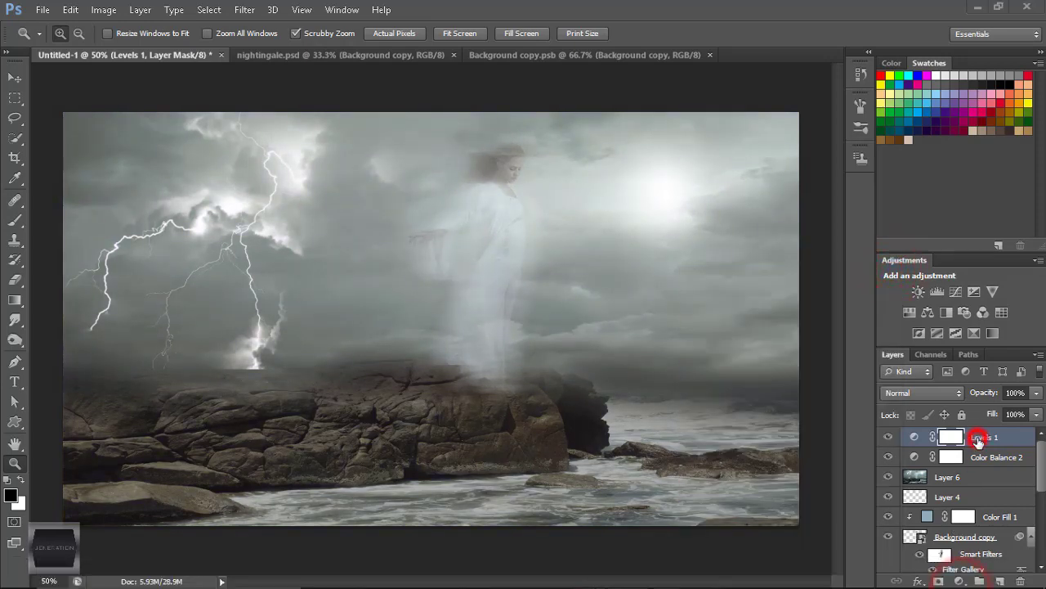
# Step: Add Curves 1 with lowered lower midtones and lifted upper tones, then toggle to compare
pyautogui.click(959, 580)
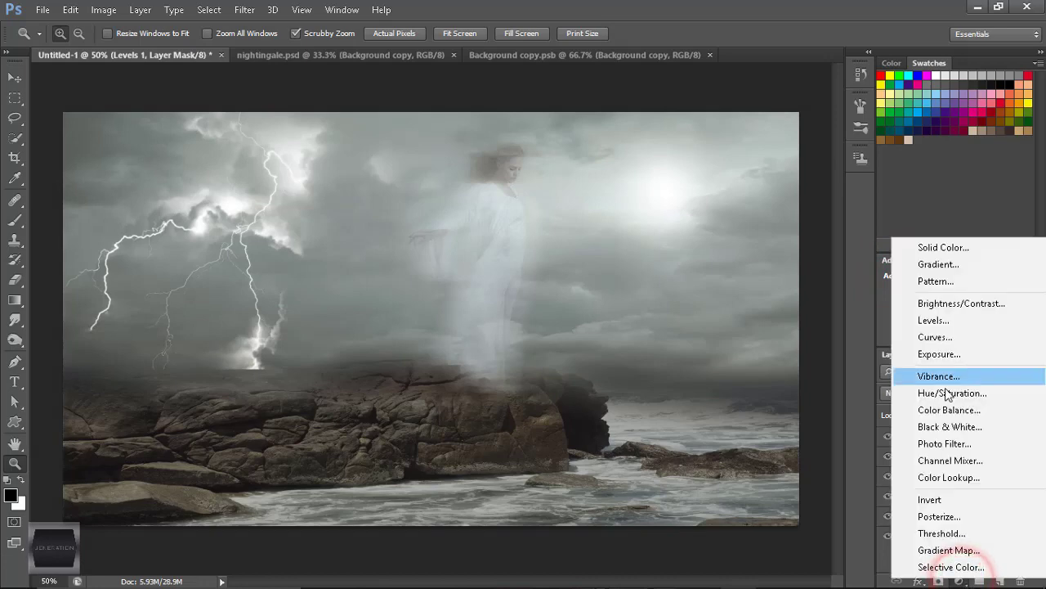
pyautogui.click(948, 334)
pyautogui.moveTo(792, 450); pyautogui.dragTo(796, 457)
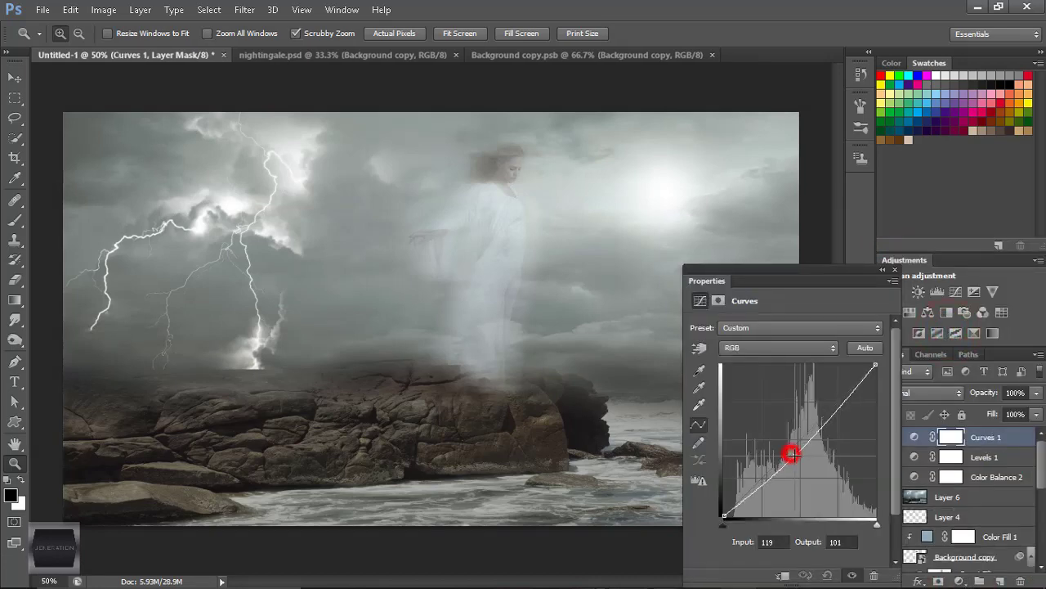
pyautogui.moveTo(837, 405); pyautogui.dragTo(834, 402)
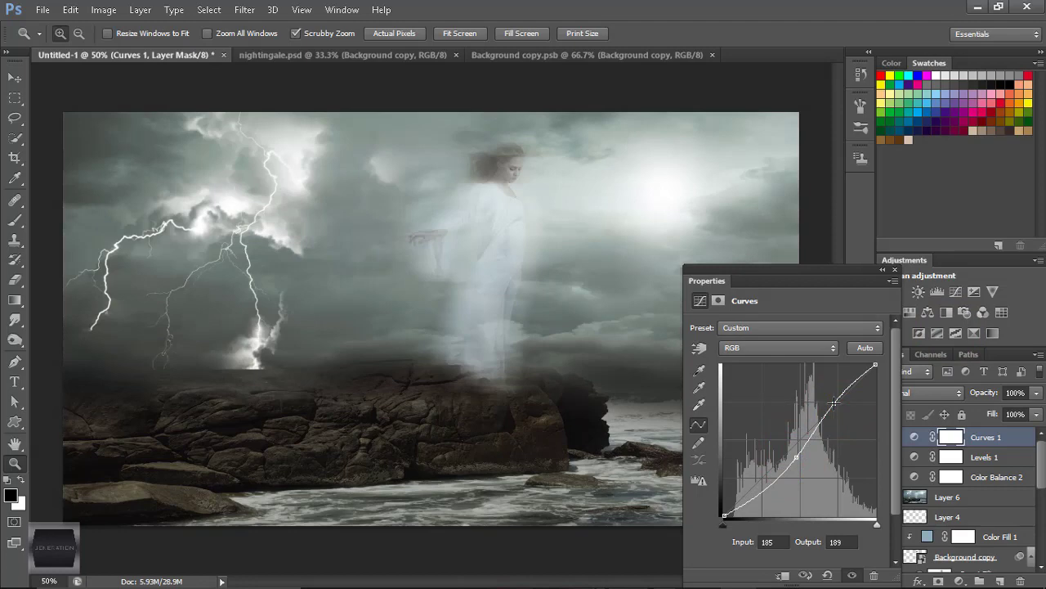
pyautogui.click(854, 574)
pyautogui.click(894, 269)
# Step: Add a Soft Light Color Lookup layer using the Candlelight.CUBE 3DLUT look
pyautogui.click(959, 580)
pyautogui.click(949, 475)
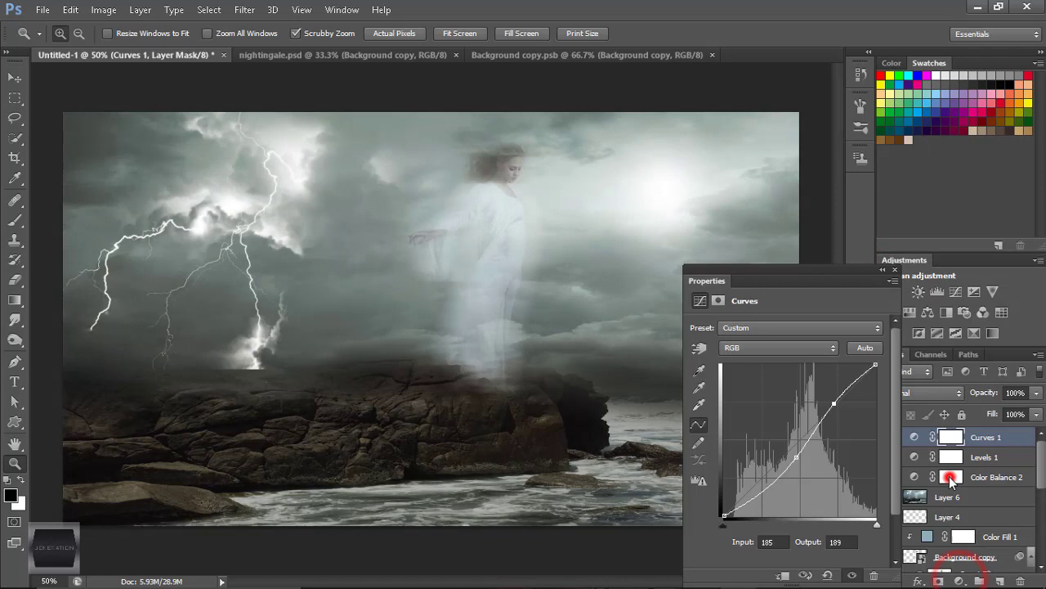
pyautogui.click(945, 393)
pyautogui.click(919, 208)
pyautogui.moveTo(812, 273)
pyautogui.mouseDown()
pyautogui.moveTo(668, 235)
pyautogui.moveTo(703, 246)
pyautogui.mouseUp()
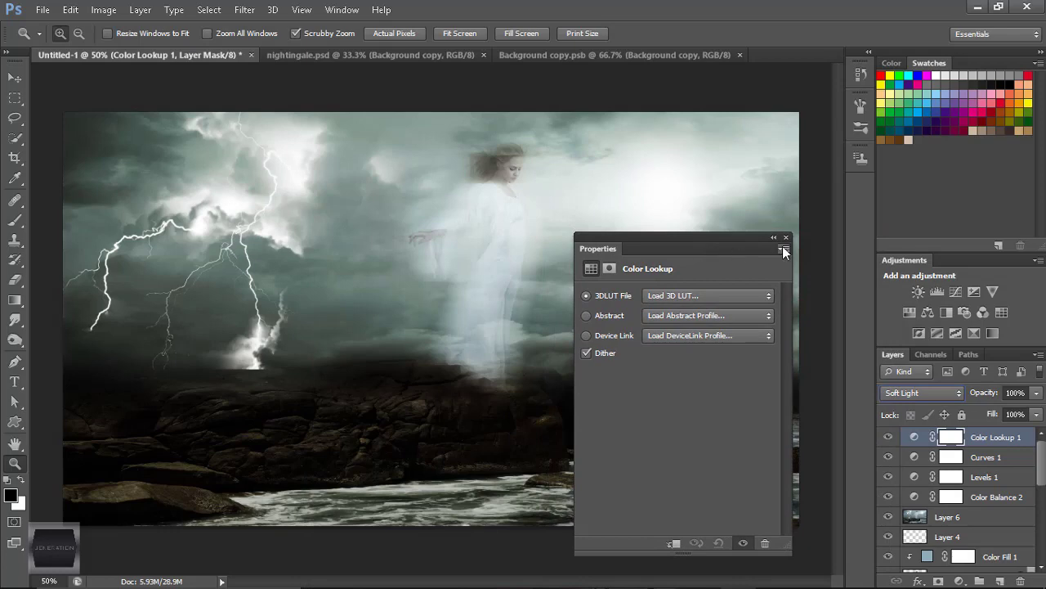
pyautogui.click(770, 296)
pyautogui.click(734, 101)
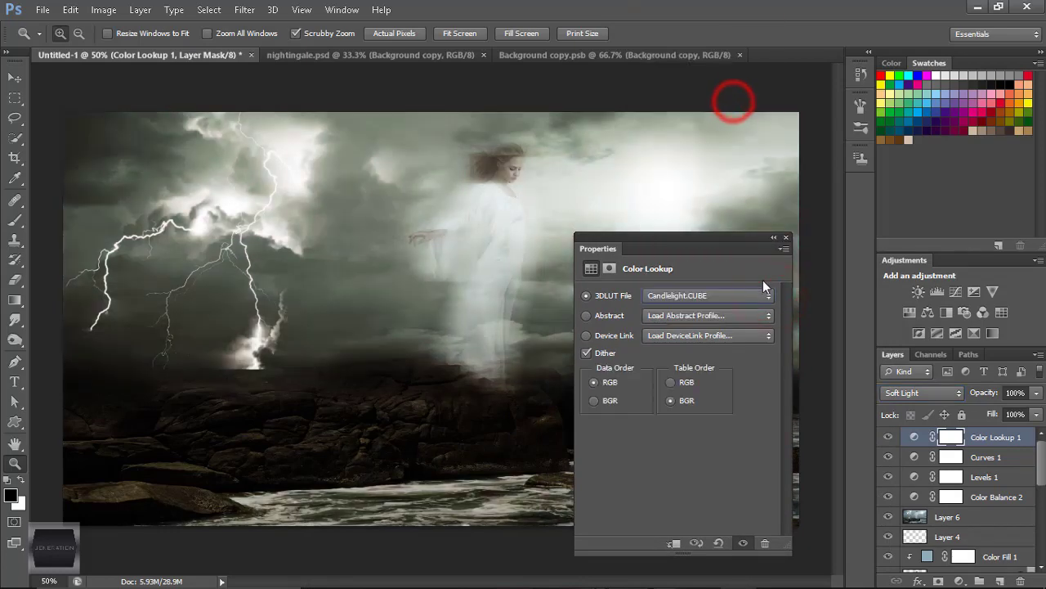
pyautogui.moveTo(713, 237)
pyautogui.mouseDown()
pyautogui.moveTo(425, 323)
pyautogui.moveTo(644, 230)
pyautogui.mouseUp()
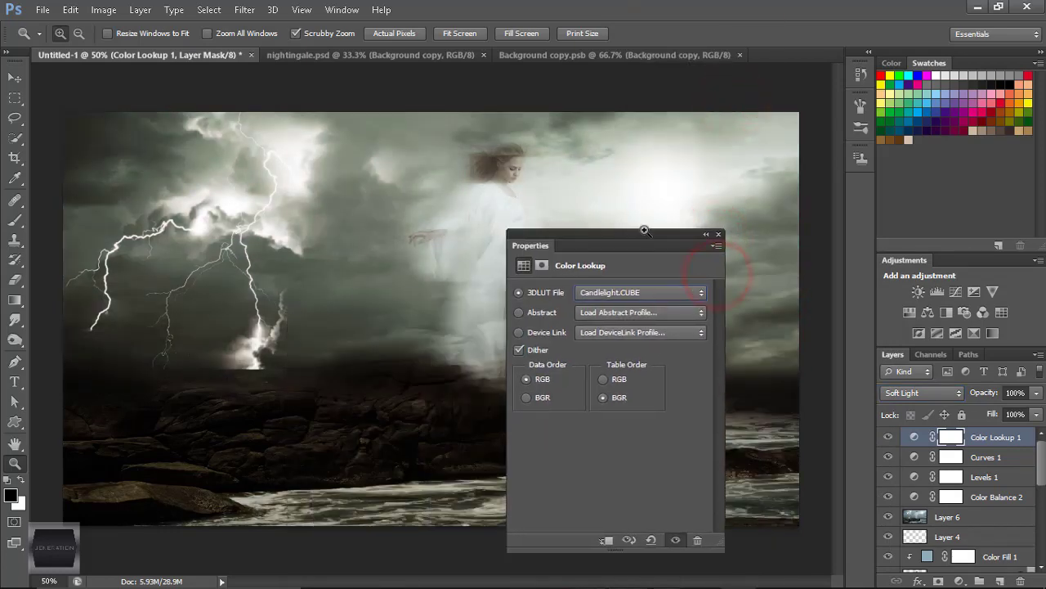
pyautogui.click(719, 230)
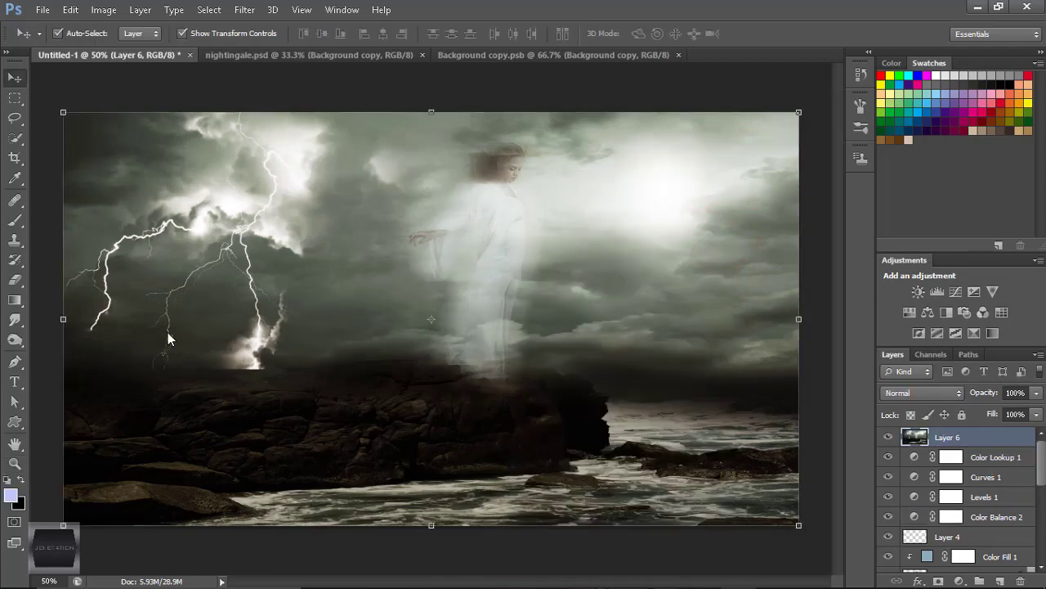
# Step: Run Color Efex Pro 4's Detail Extractor at 5%, Contrast 6%, Saturation 6%
pyautogui.hotkey('ctrl', 'f')
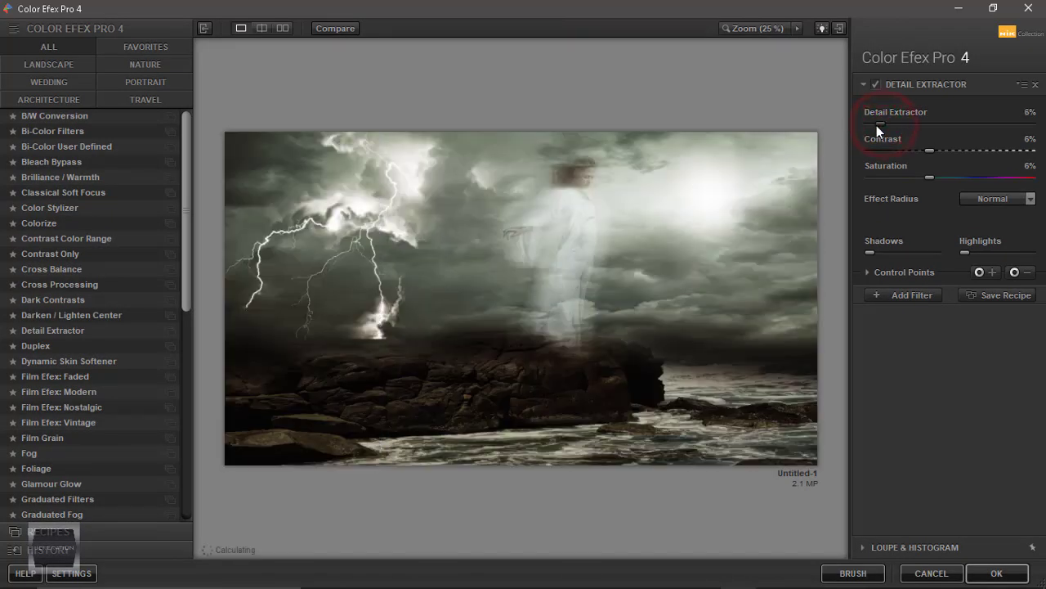
pyautogui.click(996, 572)
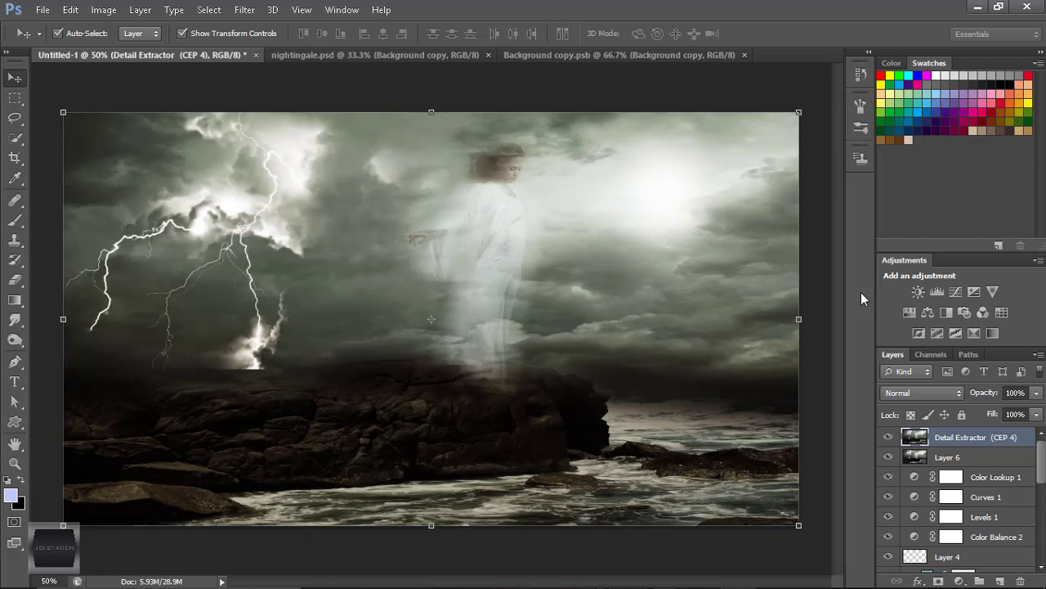
# Step: Add a black Solid Color fill layer at 69% opacity
pyautogui.click(958, 580)
pyautogui.click(972, 450)
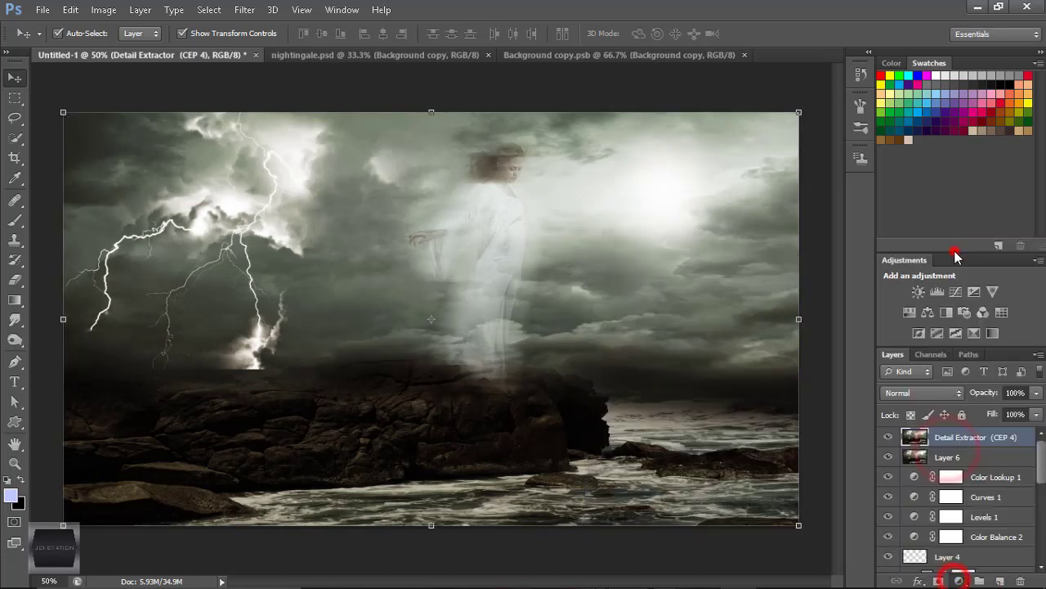
pyautogui.click(717, 338)
pyautogui.click(844, 154)
pyautogui.moveTo(991, 393)
pyautogui.mouseDown()
pyautogui.moveTo(958, 400)
pyautogui.moveTo(971, 402)
pyautogui.mouseUp()
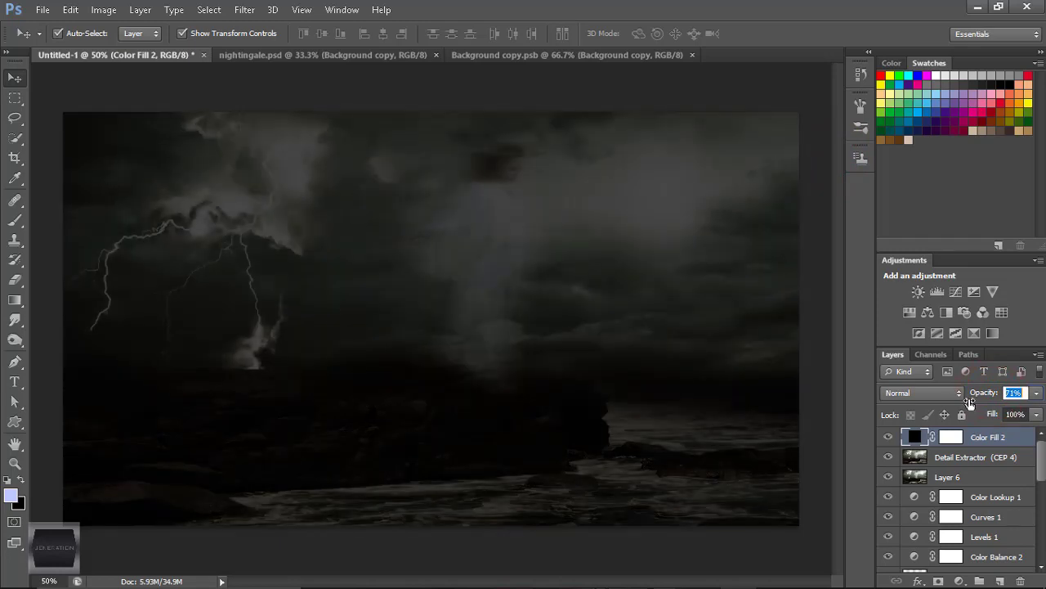
pyautogui.click(18, 222)
# Step: Target the fill layer's mask with an 800 px black brush
pyautogui.click(10, 479)
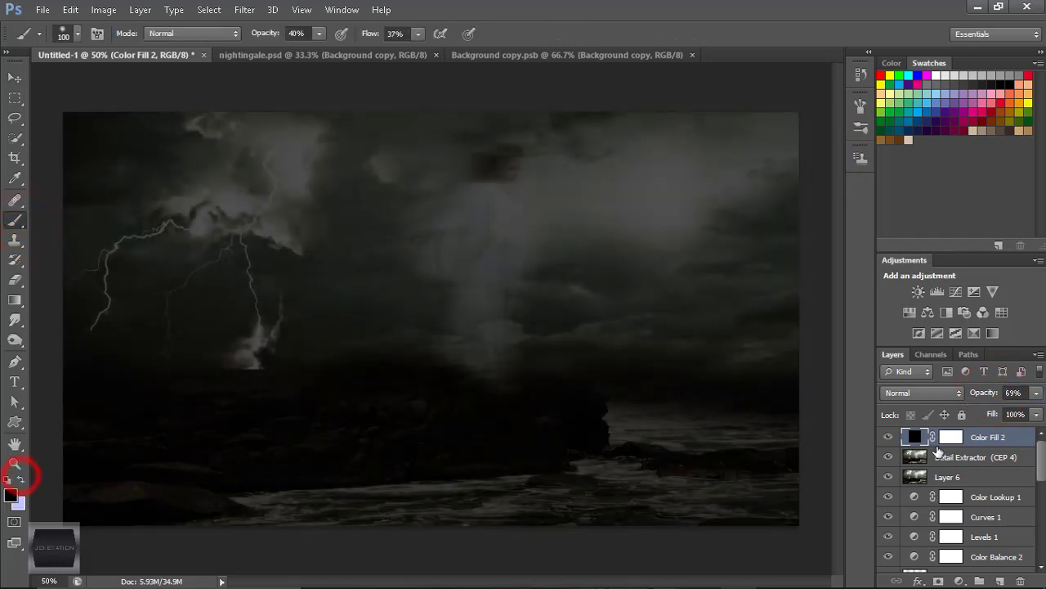
pyautogui.click(952, 437)
pyautogui.press(']')
pyautogui.press(']')
pyautogui.press(']')
pyautogui.press(']')
pyautogui.press(']')
pyautogui.press(']')
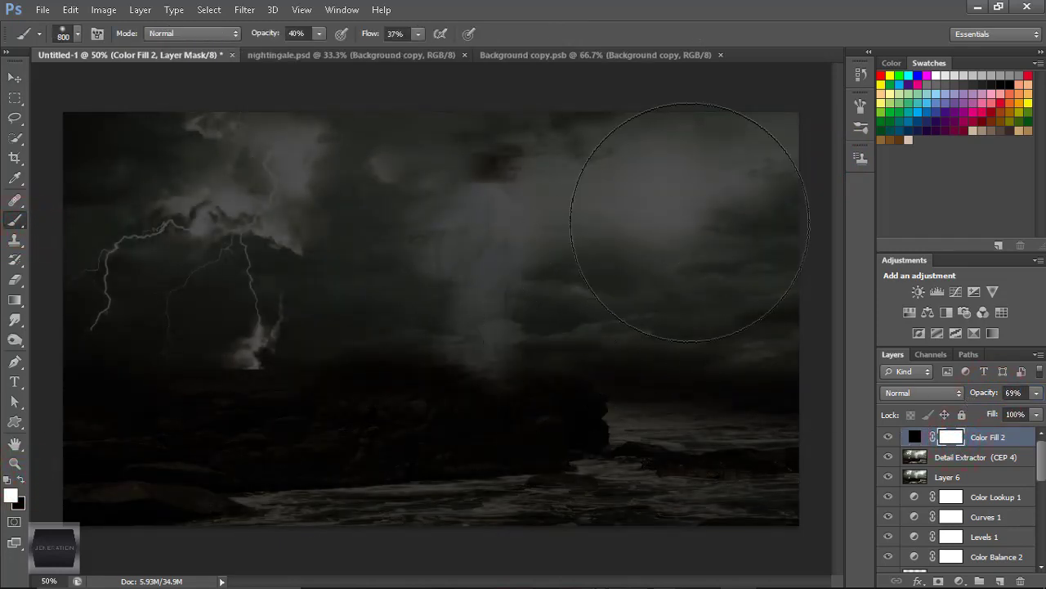
pyautogui.click(713, 206)
pyautogui.click(20, 480)
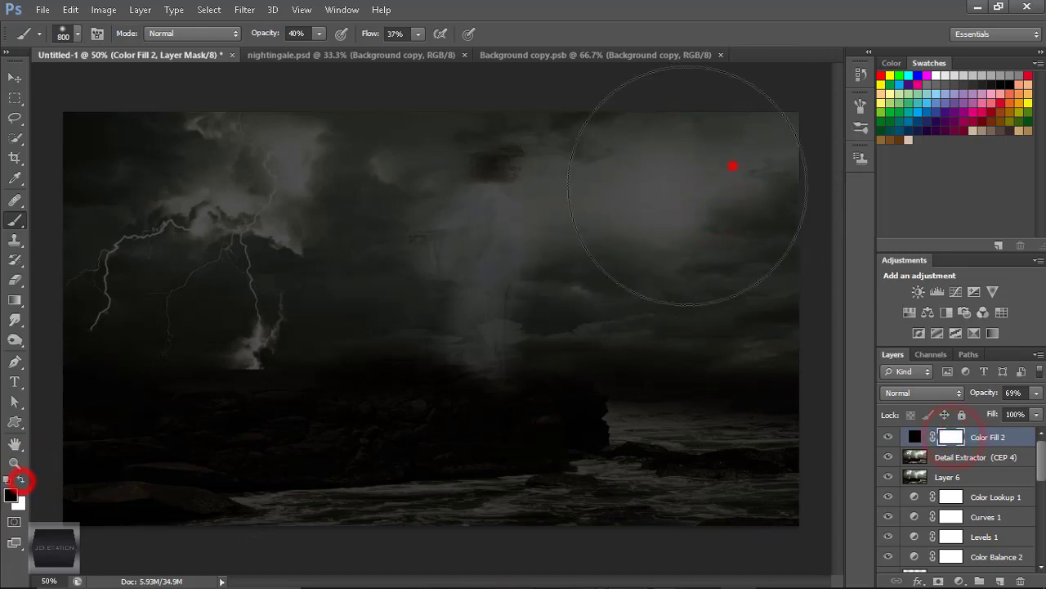
# Step: Mask the darkening off the sky, lightning, figure and lower rocks at the centre
pyautogui.moveTo(731, 166); pyautogui.dragTo(552, 290)
pyautogui.moveTo(744, 324); pyautogui.dragTo(479, 456)
pyautogui.moveTo(773, 203)
pyautogui.mouseDown()
pyautogui.moveTo(514, 152)
pyautogui.moveTo(612, 286)
pyautogui.mouseUp()
pyautogui.moveTo(520, 232); pyautogui.dragTo(691, 151)
pyautogui.moveTo(339, 180)
pyautogui.mouseDown()
pyautogui.moveTo(491, 187)
pyautogui.moveTo(146, 216)
pyautogui.moveTo(724, 117)
pyautogui.mouseUp()
pyautogui.moveTo(569, 352); pyautogui.dragTo(441, 432)
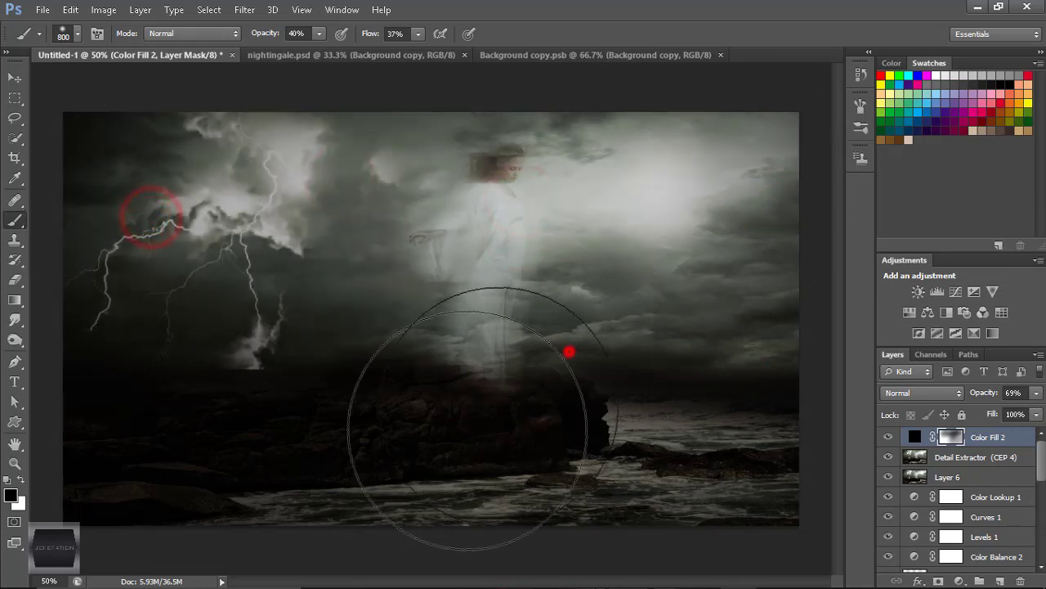
pyautogui.moveTo(349, 517); pyautogui.dragTo(442, 515)
# Step: At 70% brush opacity and 75% flow, clear more darkening from sky and figure
pyautogui.moveTo(773, 167); pyautogui.dragTo(736, 106)
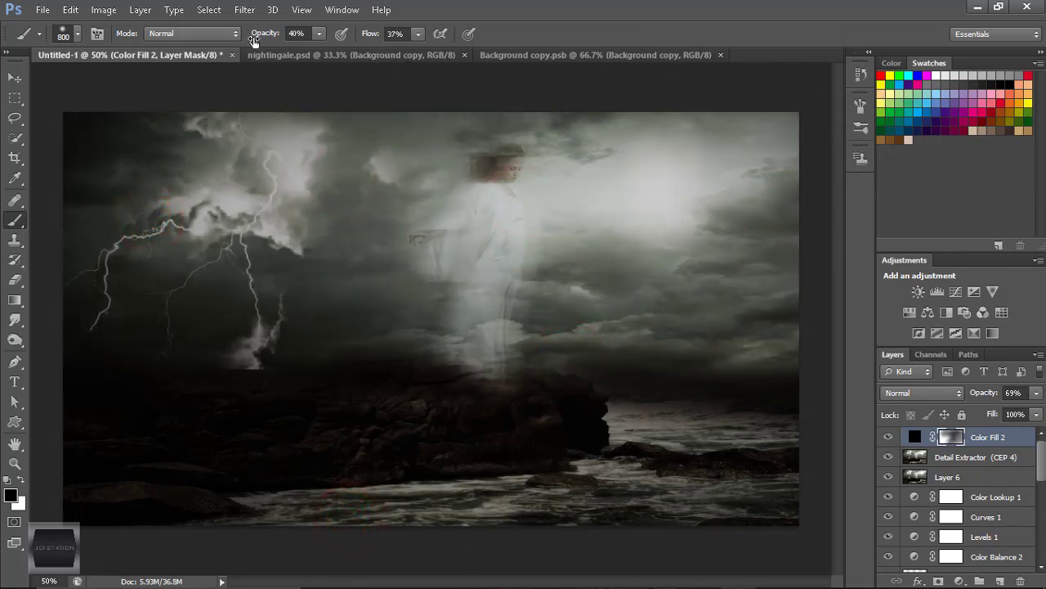
pyautogui.moveTo(258, 34); pyautogui.dragTo(286, 35)
pyautogui.moveTo(360, 36); pyautogui.dragTo(389, 39)
pyautogui.moveTo(535, 144)
pyautogui.mouseDown()
pyautogui.moveTo(666, 152)
pyautogui.moveTo(327, 444)
pyautogui.moveTo(724, 432)
pyautogui.moveTo(668, 400)
pyautogui.mouseUp()
pyautogui.moveTo(335, 215)
pyautogui.mouseDown()
pyautogui.moveTo(41, 195)
pyautogui.moveTo(643, 152)
pyautogui.mouseUp()
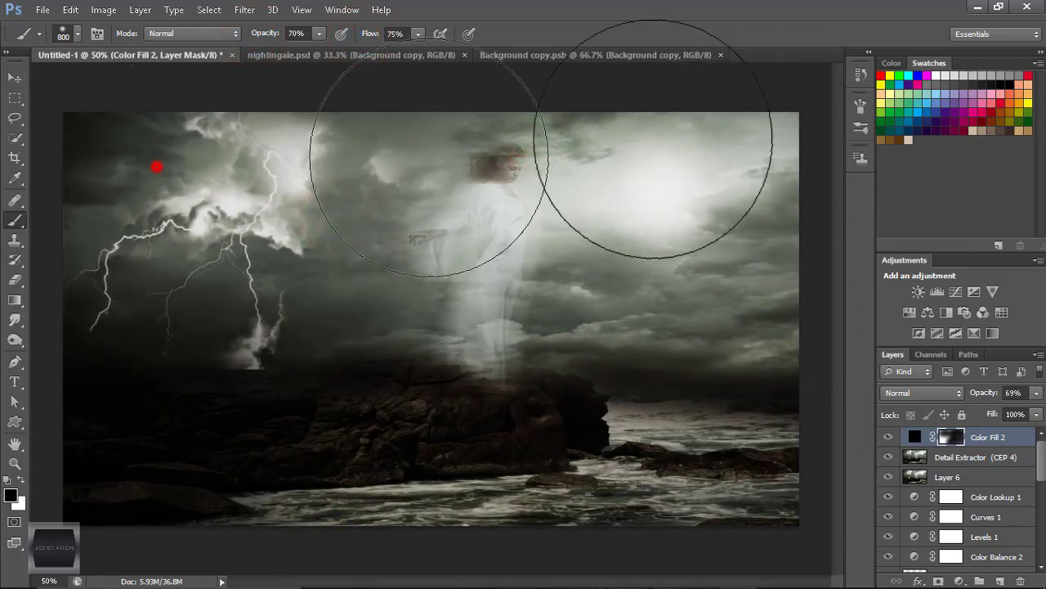
pyautogui.click(533, 242)
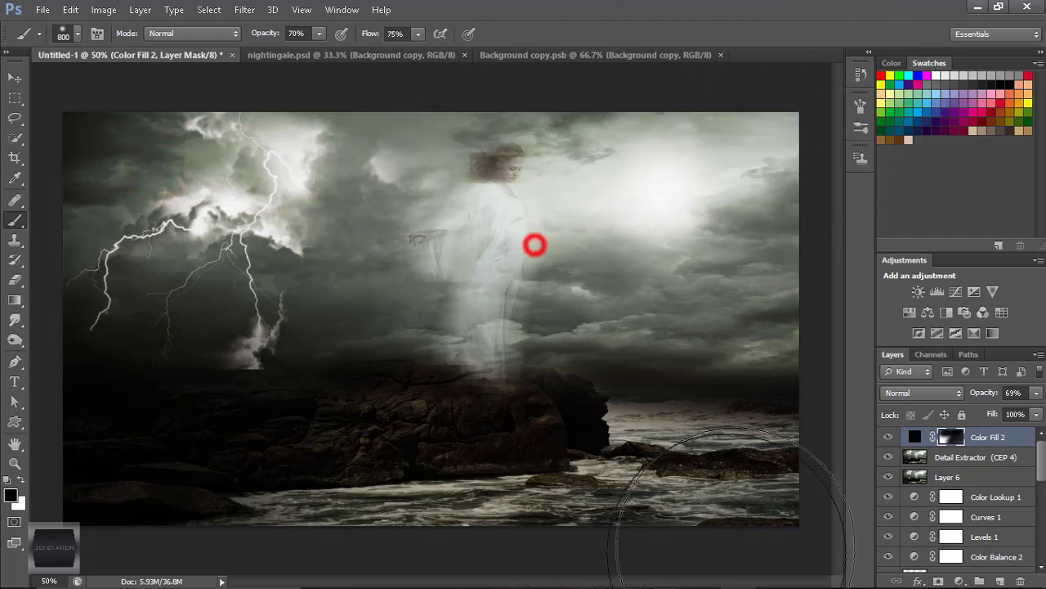
pyautogui.click(728, 444)
# Step: Toggle the dark fill layer off and on to compare the edges
pyautogui.click(888, 437)
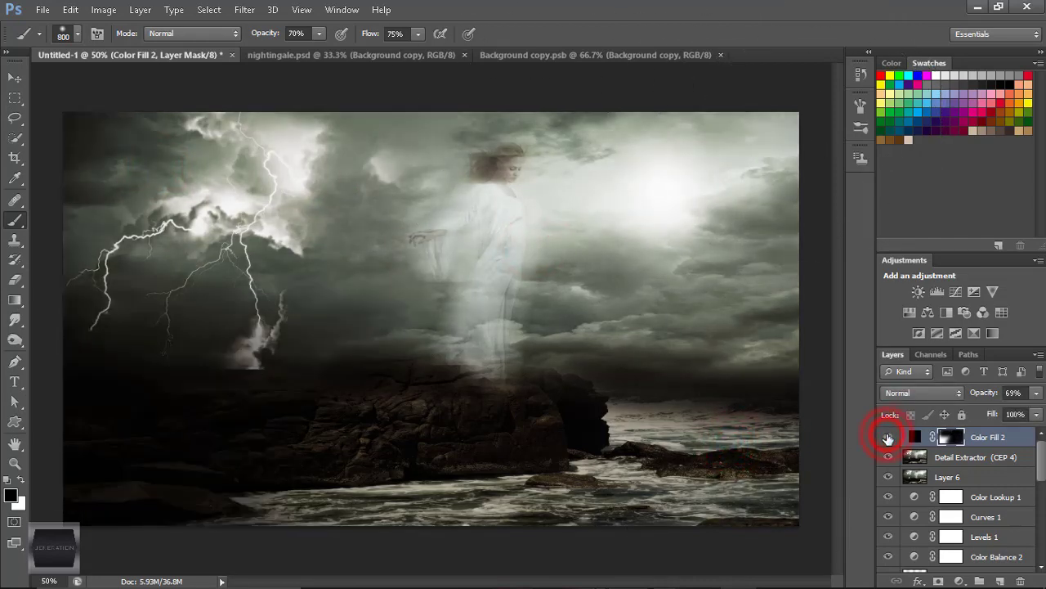
pyautogui.click(12, 76)
pyautogui.click(965, 583)
# Step: Add a Color Balance layer shifting midtones to Cyan-Red -19 and Magenta-Green -13
pyautogui.click(949, 414)
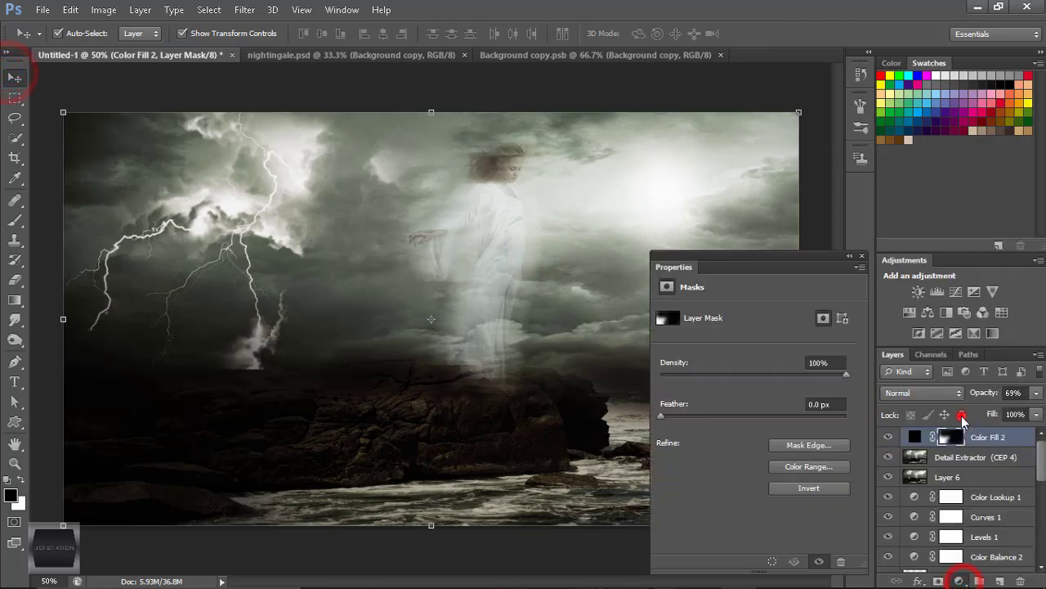
pyautogui.click(728, 351)
pyautogui.moveTo(728, 374)
pyautogui.mouseDown()
pyautogui.moveTo(708, 374)
pyautogui.moveTo(734, 401)
pyautogui.mouseUp()
pyautogui.moveTo(730, 349); pyautogui.dragTo(716, 352)
pyautogui.moveTo(728, 257)
pyautogui.mouseDown()
pyautogui.moveTo(702, 263)
pyautogui.moveTo(533, 242)
pyautogui.moveTo(742, 250)
pyautogui.moveTo(393, 376)
pyautogui.mouseUp()
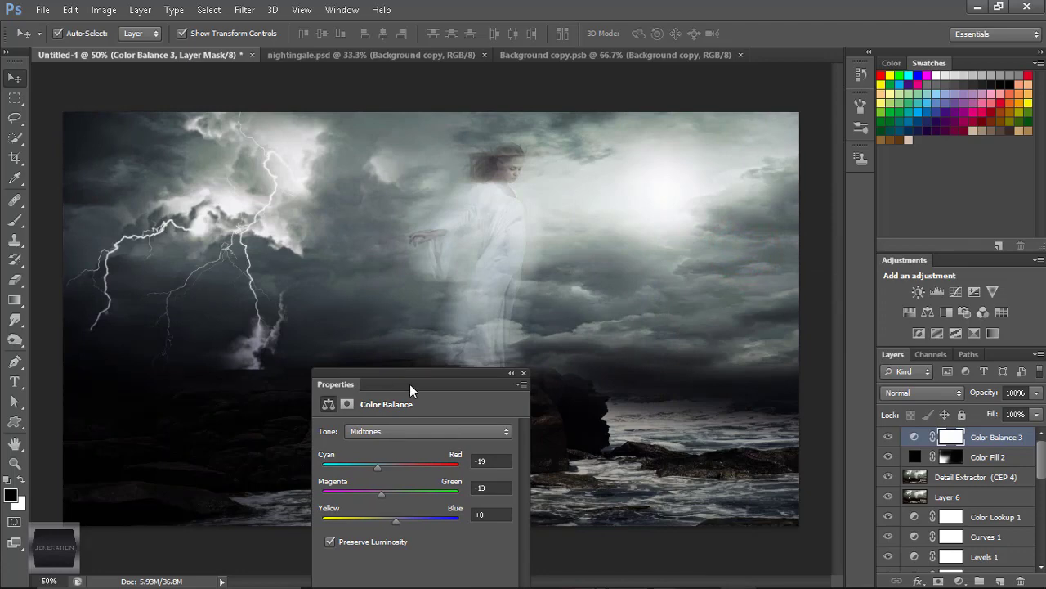
pyautogui.click(523, 372)
# Step: Set the highlights Yellow-Blue to -11, toggling the layer to compare
pyautogui.click(833, 327)
pyautogui.click(823, 368)
pyautogui.moveTo(771, 416); pyautogui.dragTo(763, 417)
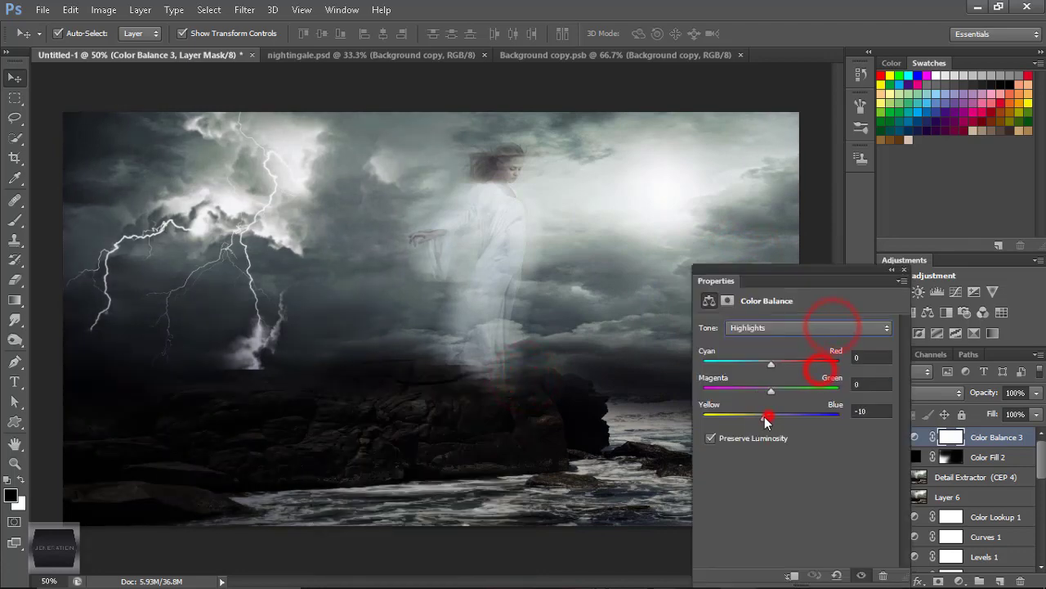
pyautogui.moveTo(770, 363); pyautogui.dragTo(770, 360)
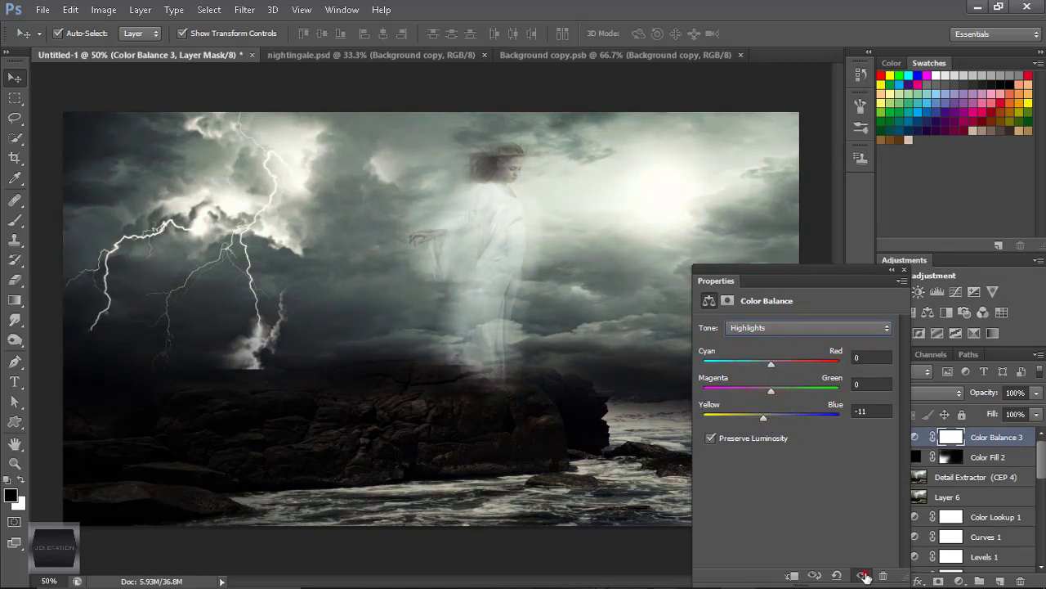
pyautogui.click(862, 576)
pyautogui.click(862, 575)
pyautogui.click(864, 576)
pyautogui.click(864, 576)
# Step: Set the midtones Yellow-Blue balance to +1
pyautogui.click(801, 327)
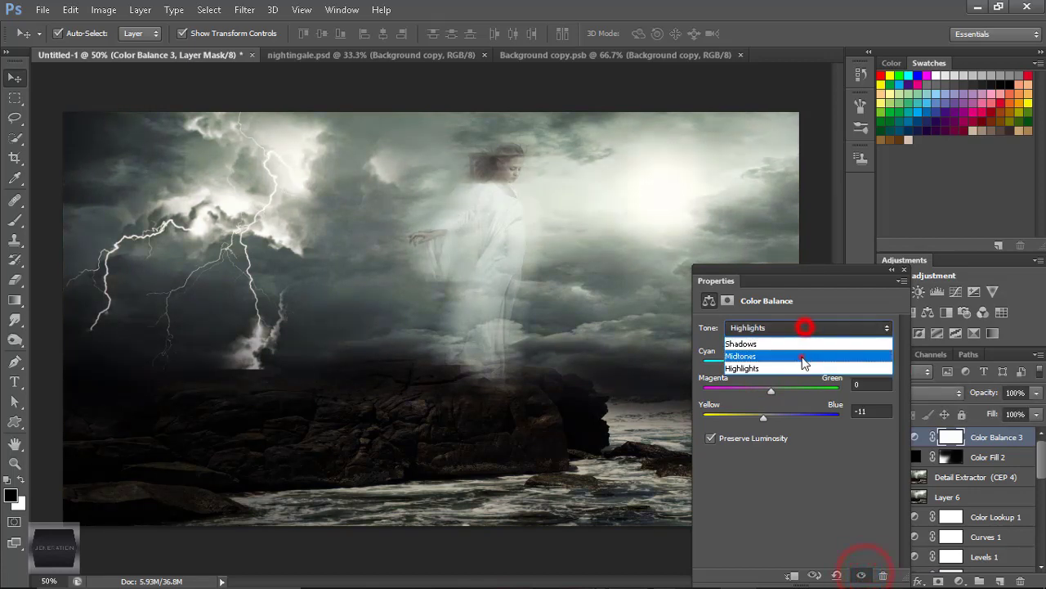
pyautogui.click(789, 354)
pyautogui.moveTo(775, 419); pyautogui.dragTo(773, 419)
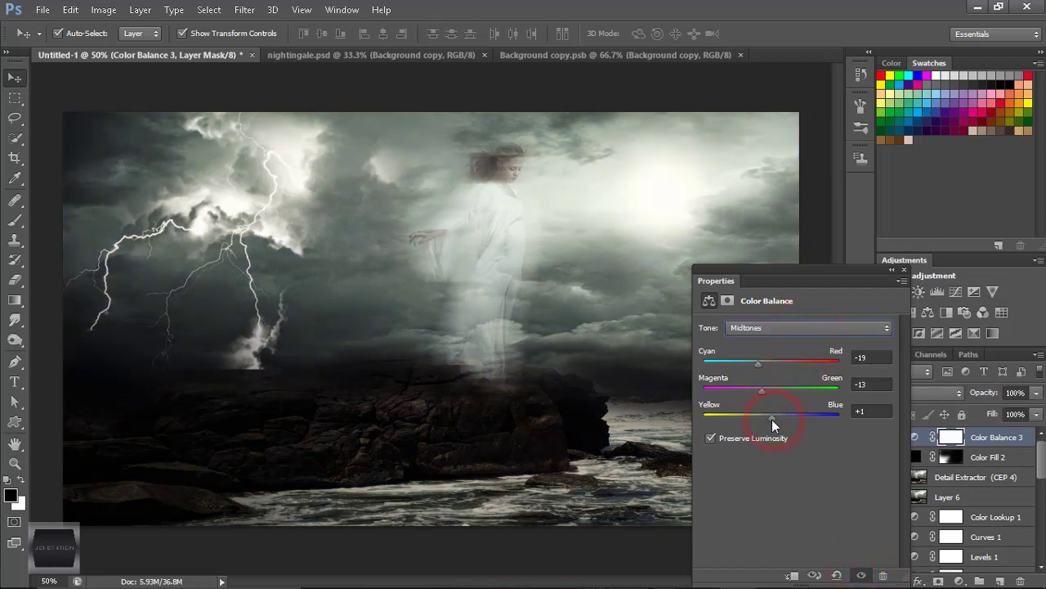
pyautogui.click(904, 270)
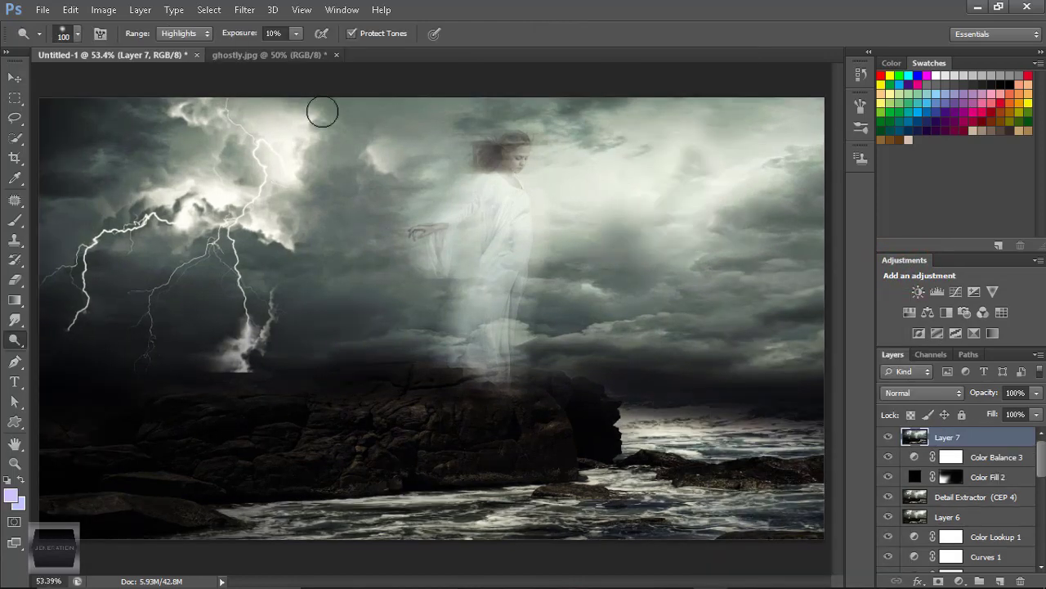
# Step: Tone the stamped layer with Color Efex Pro 4's Brown Bi-Color filter (31% opacity, 78% blend, 180° rotation)
pyautogui.click(244, 9)
pyautogui.click(180, 327)
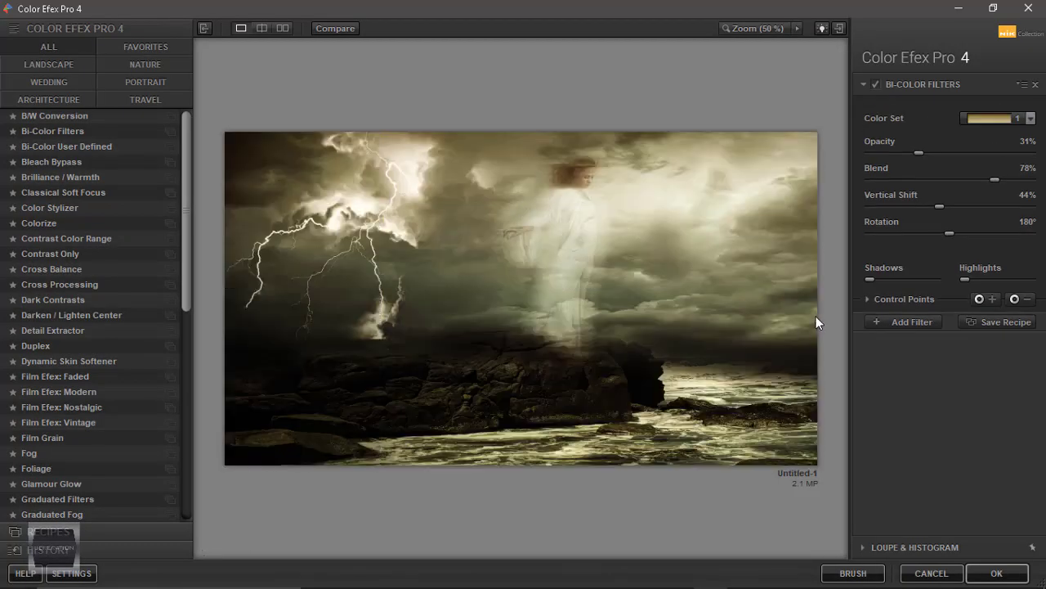
pyautogui.click(1031, 118)
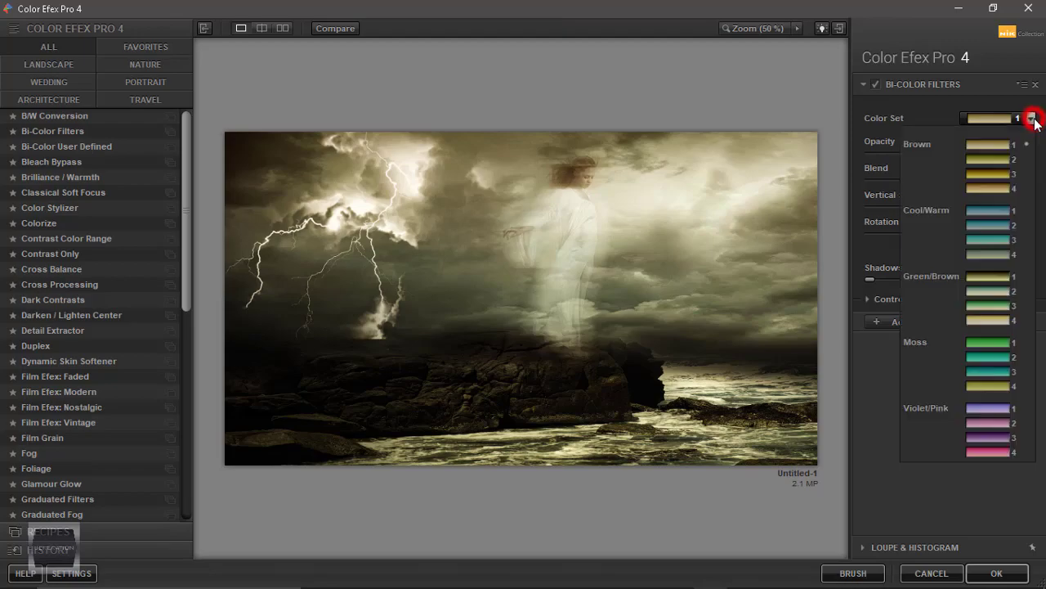
pyautogui.click(1001, 573)
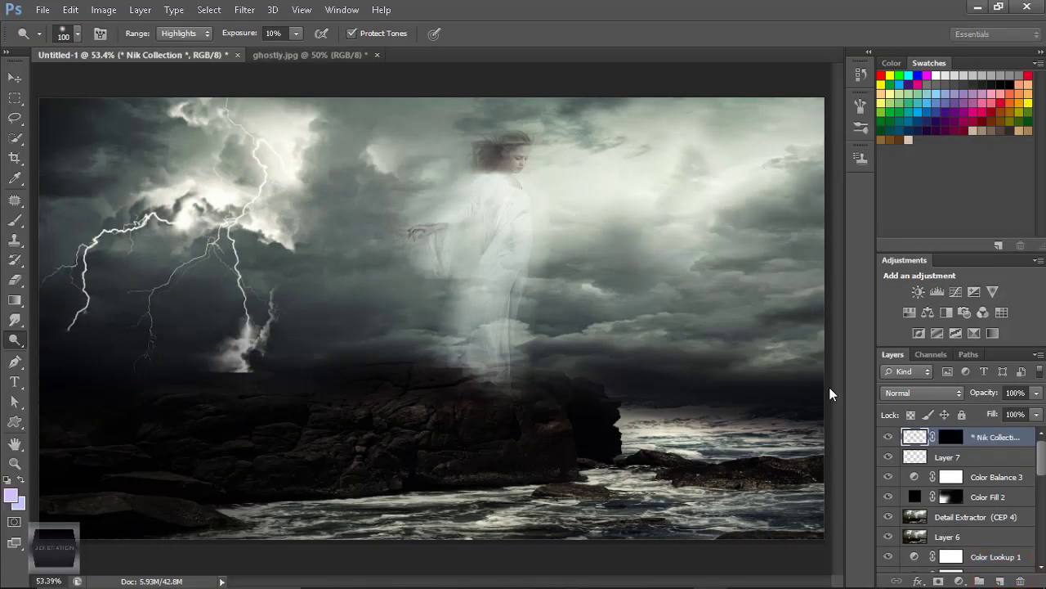
# Step: Let the Bi-Color Filters (CEP 4) layer finish rendering, then set its opacity to 80%
pyautogui.hotkey('ctrl', 'f')
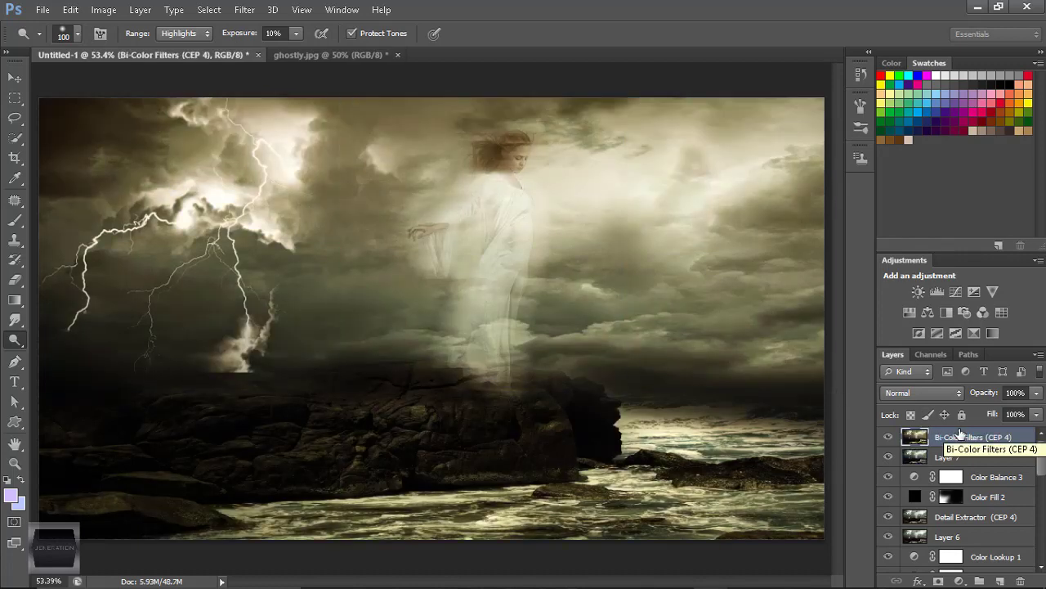
pyautogui.moveTo(993, 398); pyautogui.dragTo(977, 398)
# Step: Add a Curves 2 layer with the Linear Contrast (RGB) preset, toggling its visibility to compare
pyautogui.click(245, 10)
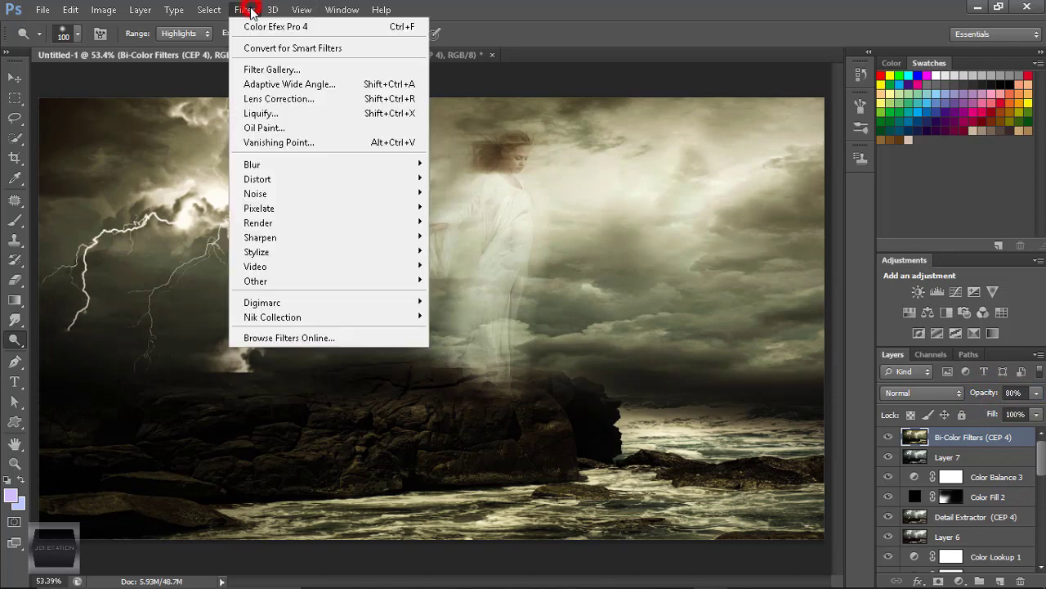
pyautogui.click(960, 579)
pyautogui.click(938, 335)
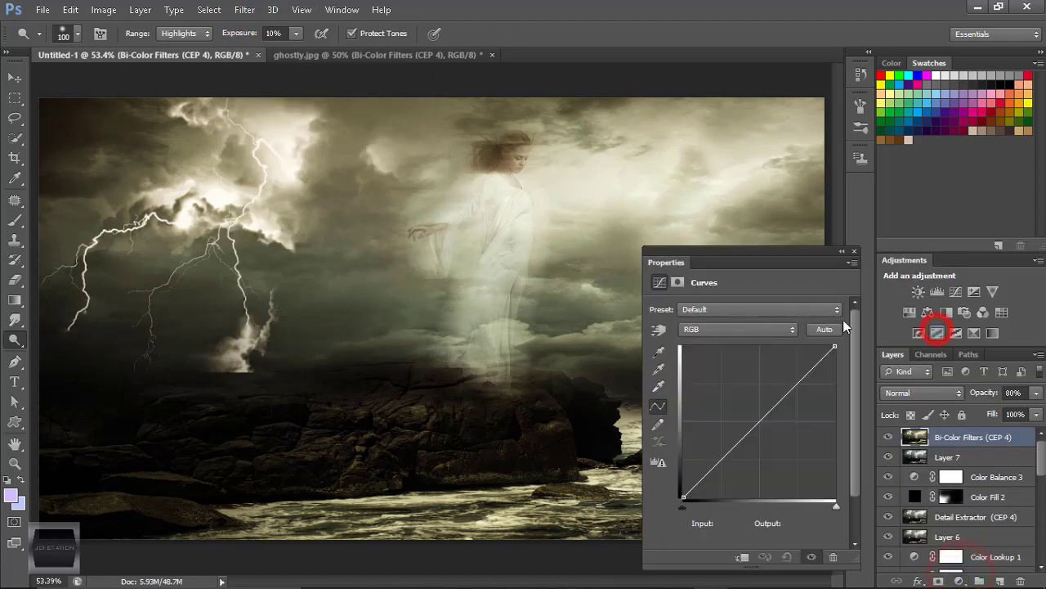
pyautogui.click(811, 311)
pyautogui.click(797, 409)
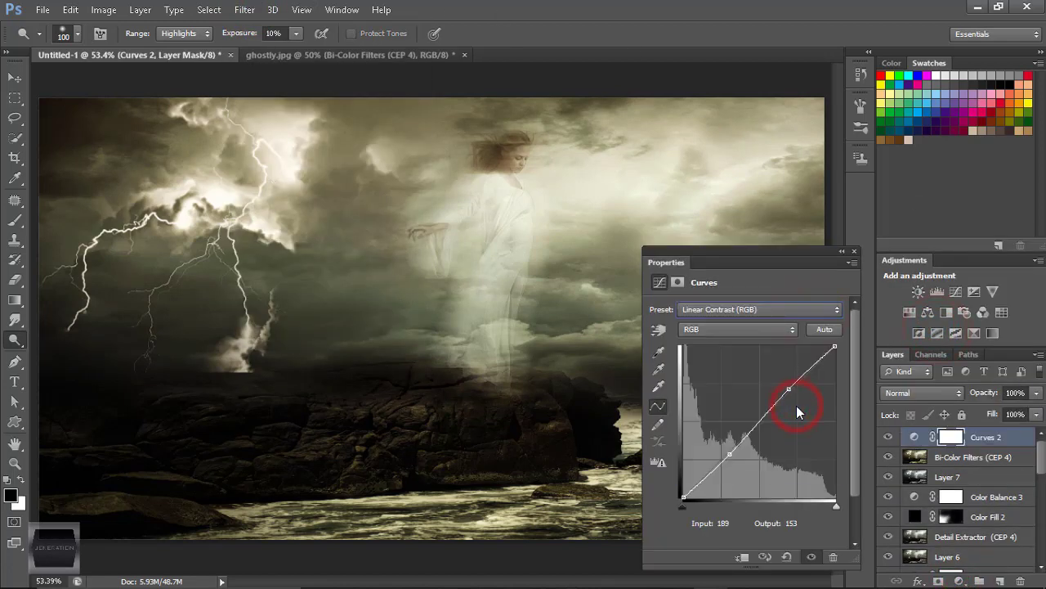
pyautogui.click(811, 558)
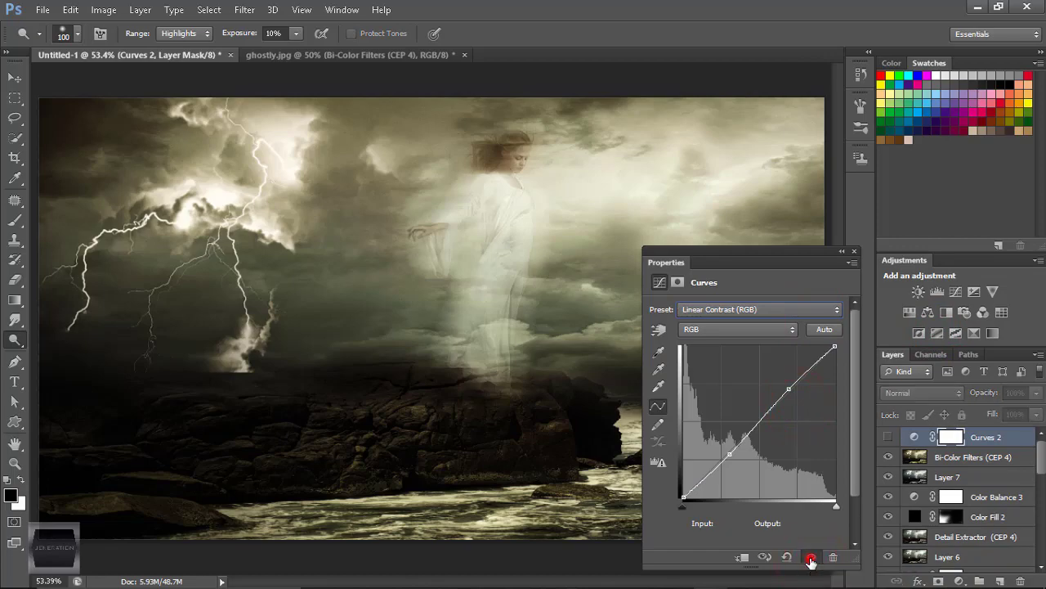
pyautogui.click(811, 558)
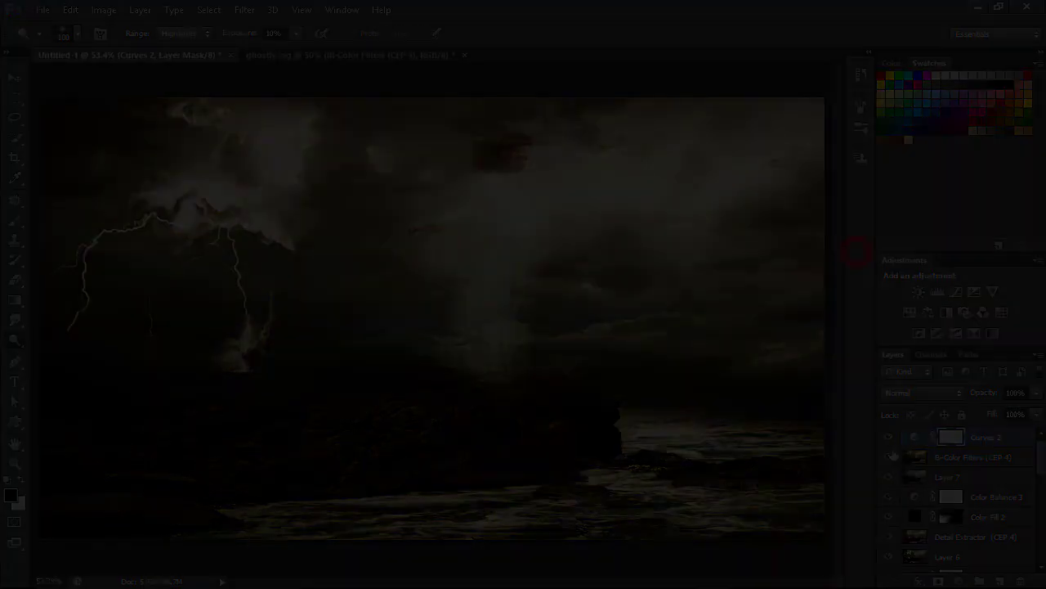